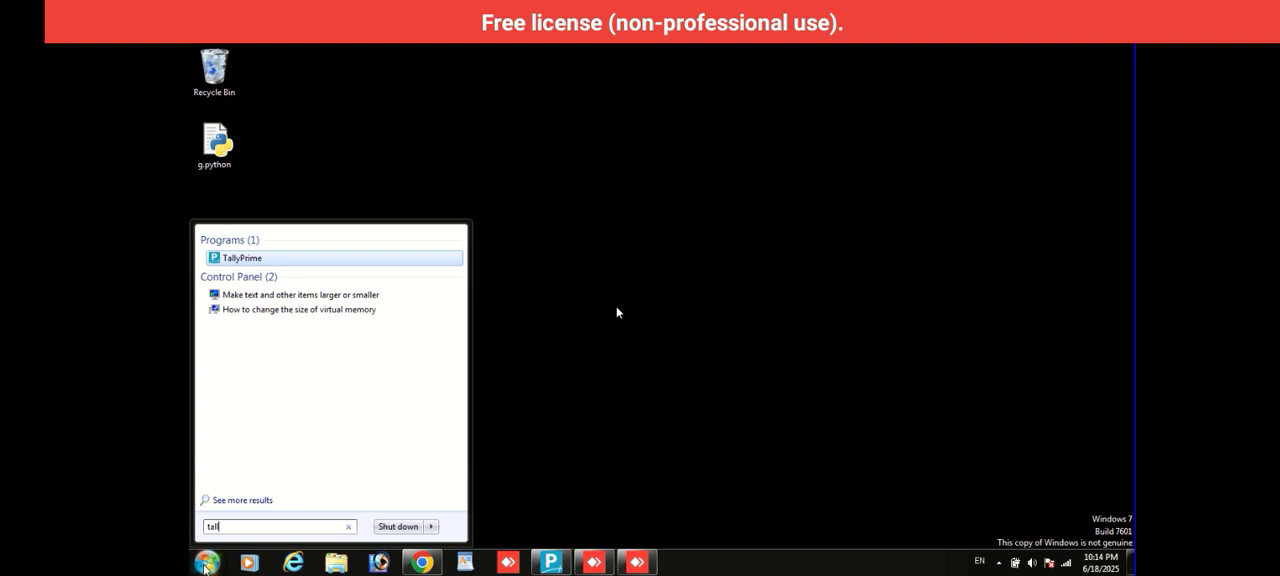
# - Launch TallyPrime and continue in Educational Mode
pyautogui.click(205, 565)
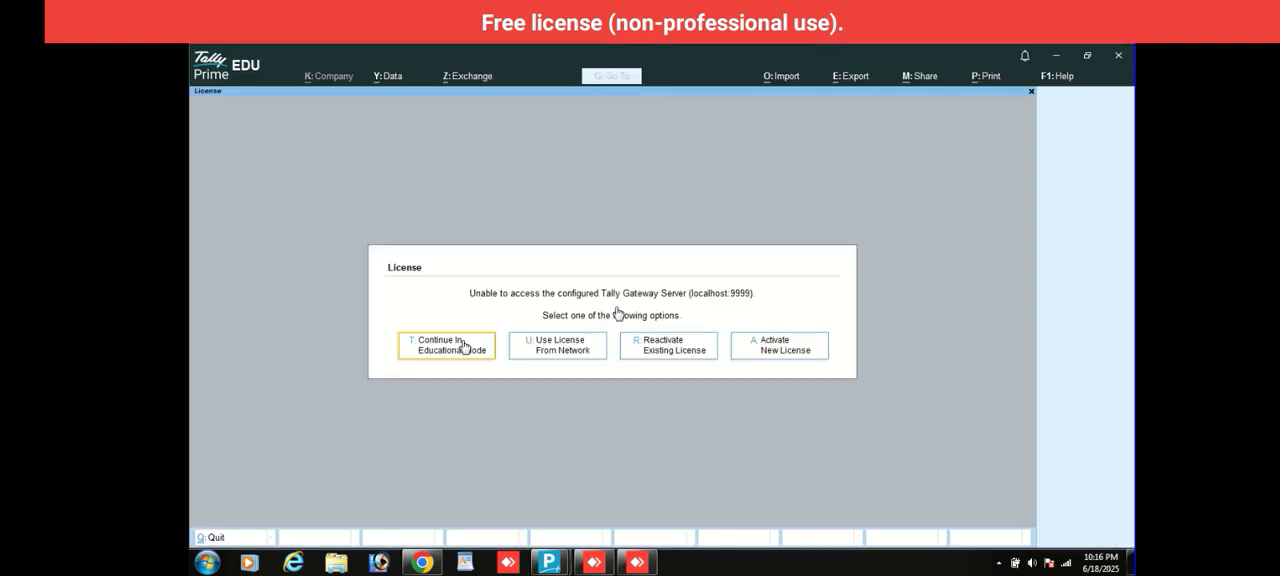
pyautogui.click(463, 346)
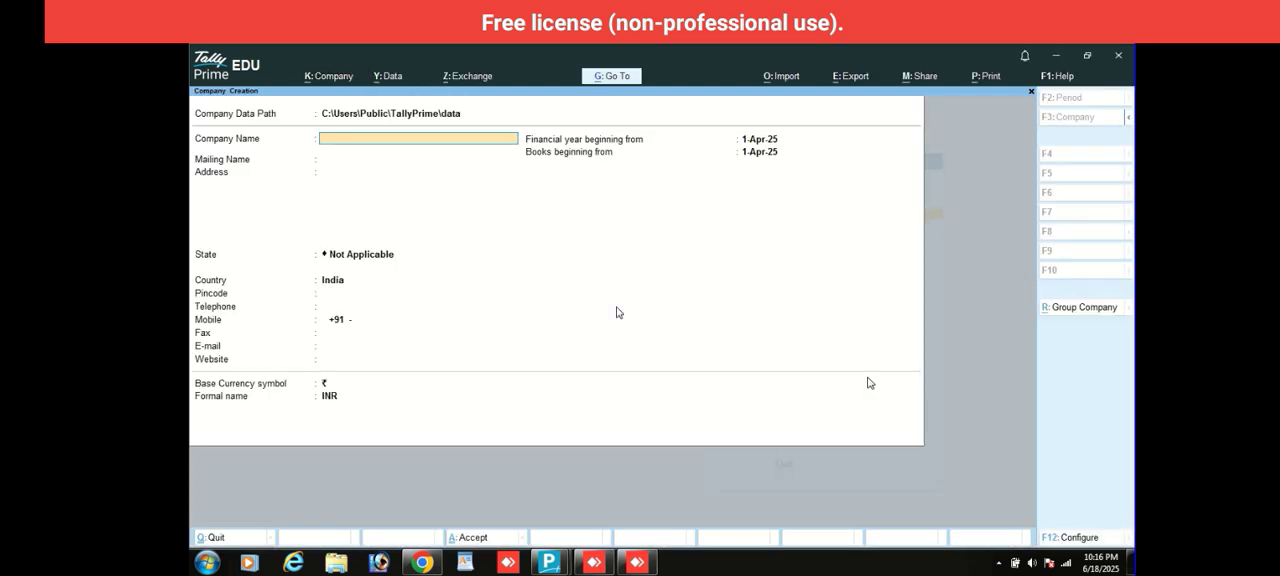
# - Enter Goga Company as the new company's name and keep the same mailing name
pyautogui.write('Goga company')
pyautogui.press('Return')
pyautogui.press('Return')
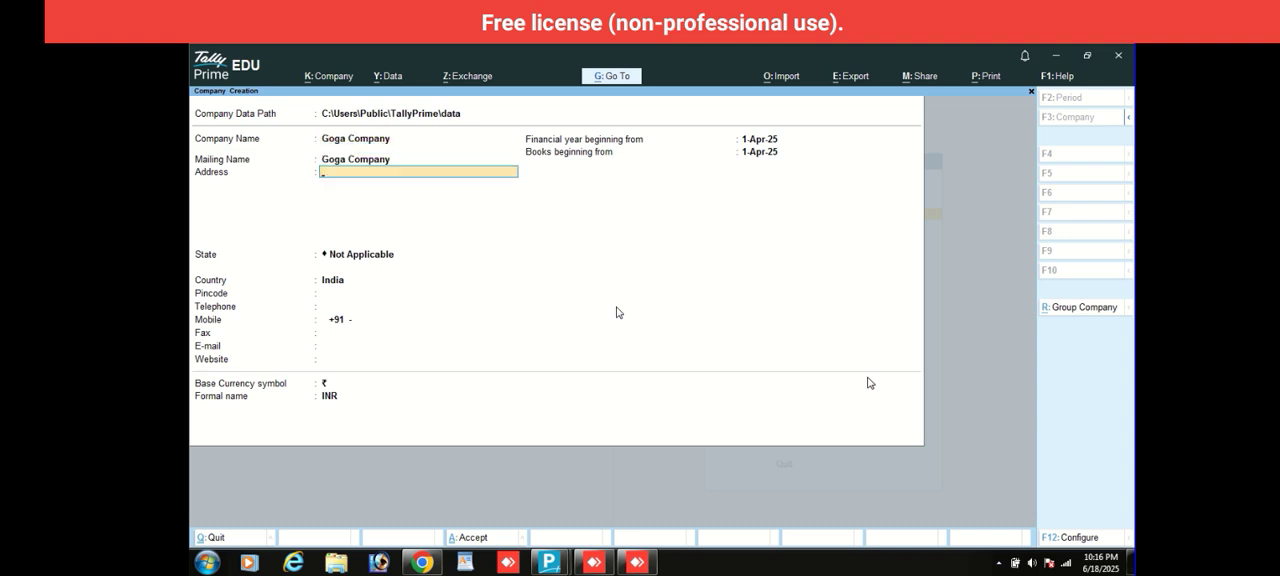
# - Create the company with the remaining details at their defaults and leave its features screen without changes
pyautogui.press('Return')
pyautogui.press('Return')
pyautogui.press('Return')
pyautogui.press('Return')
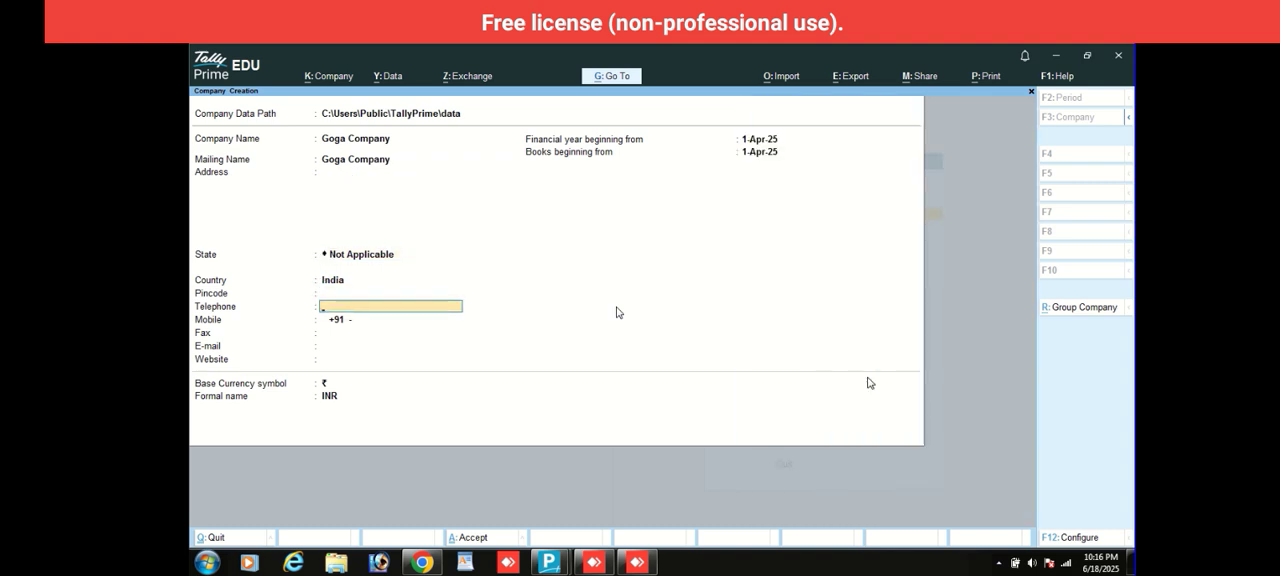
pyautogui.press('Return')
pyautogui.press('Return')
pyautogui.press('Return')
pyautogui.press('Return')
pyautogui.press('Return')
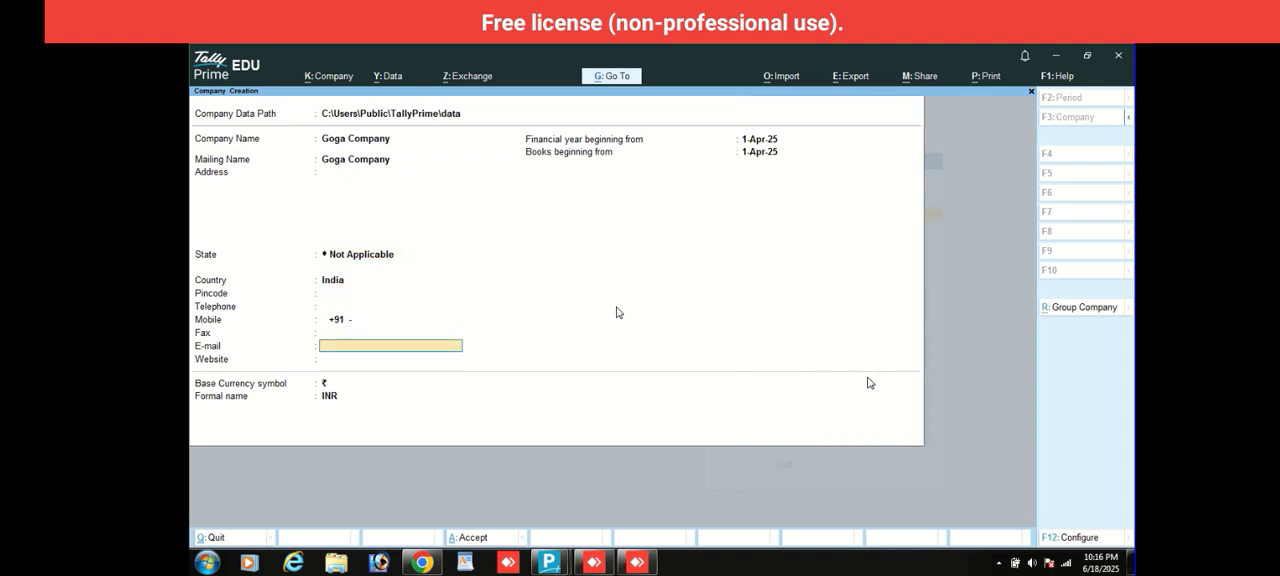
pyautogui.press('Return')
pyautogui.press('Return')
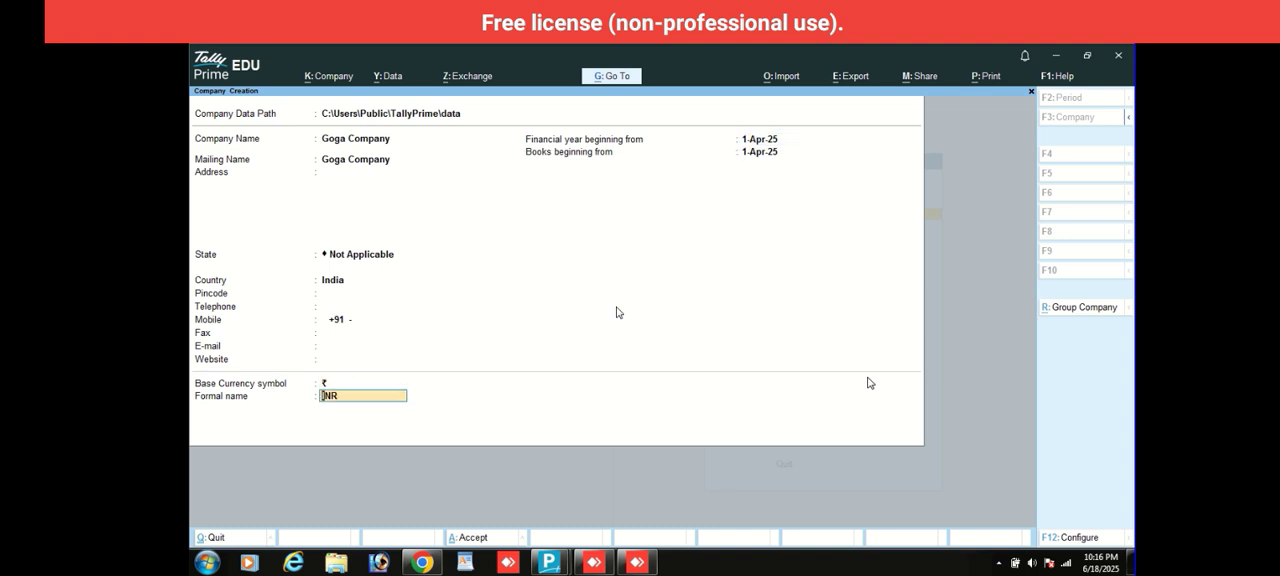
pyautogui.press('Return')
pyautogui.press('Return')
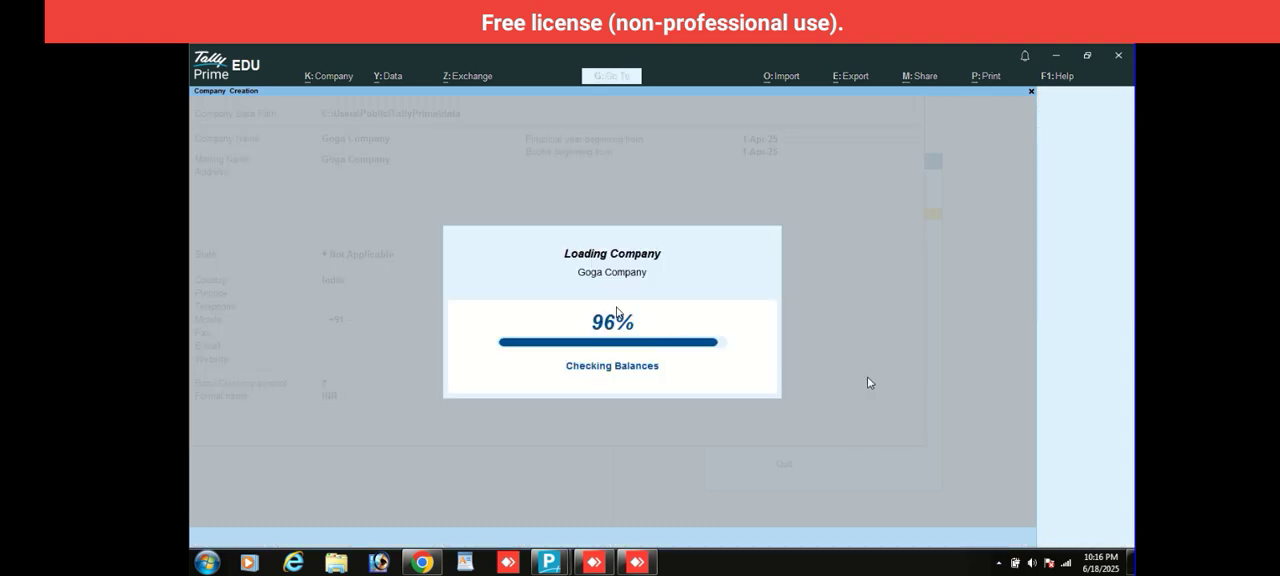
pyautogui.press('Escape')
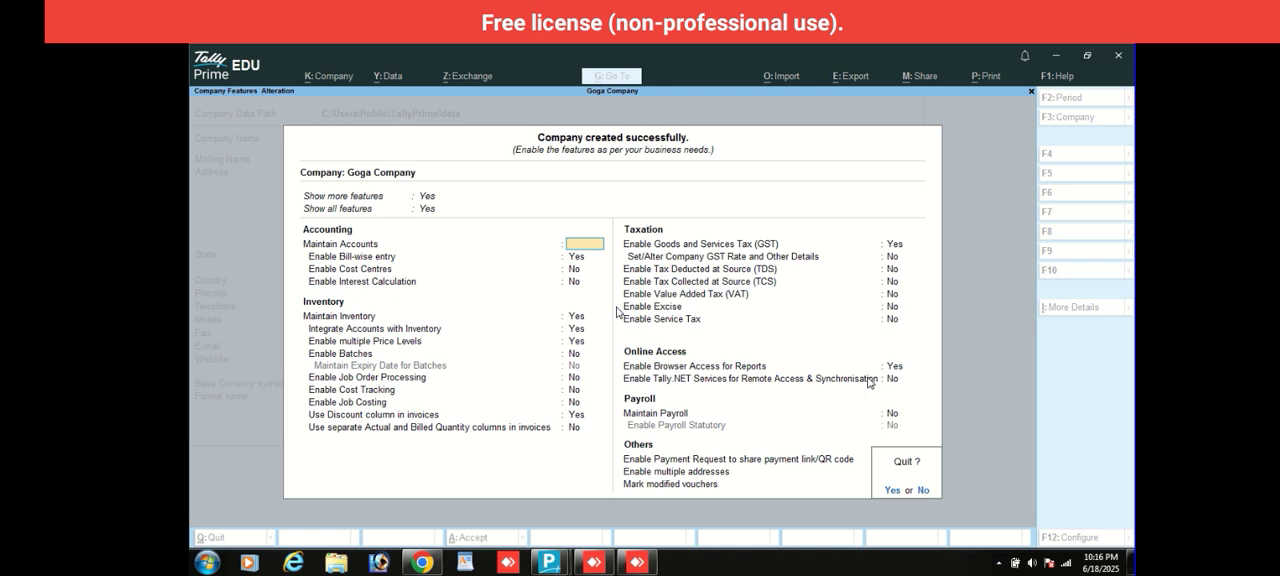
pyautogui.press('y')
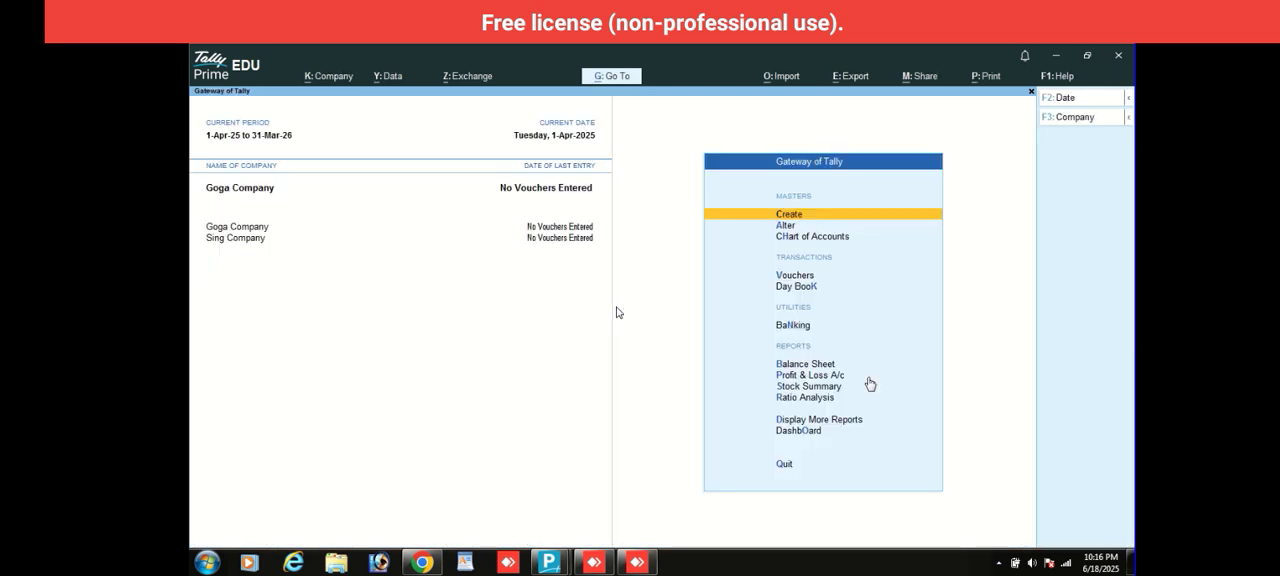
# - Open Goga Company's features, keep the accounting and inventory settings, and proceed to its GST registration details
pyautogui.press('F11')
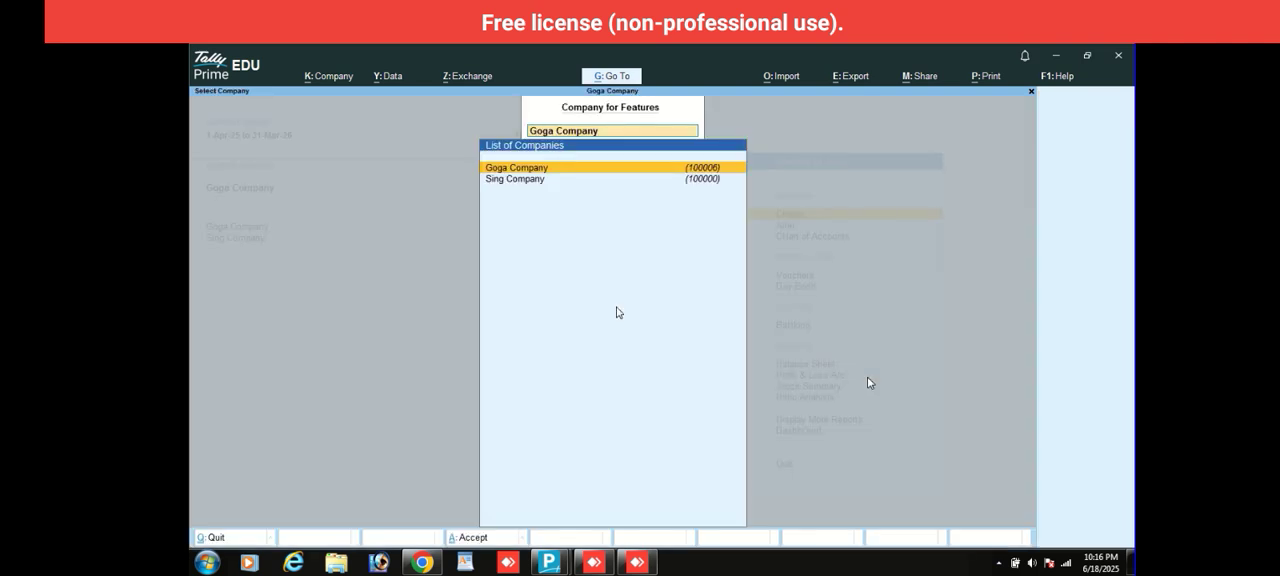
pyautogui.press('Return')
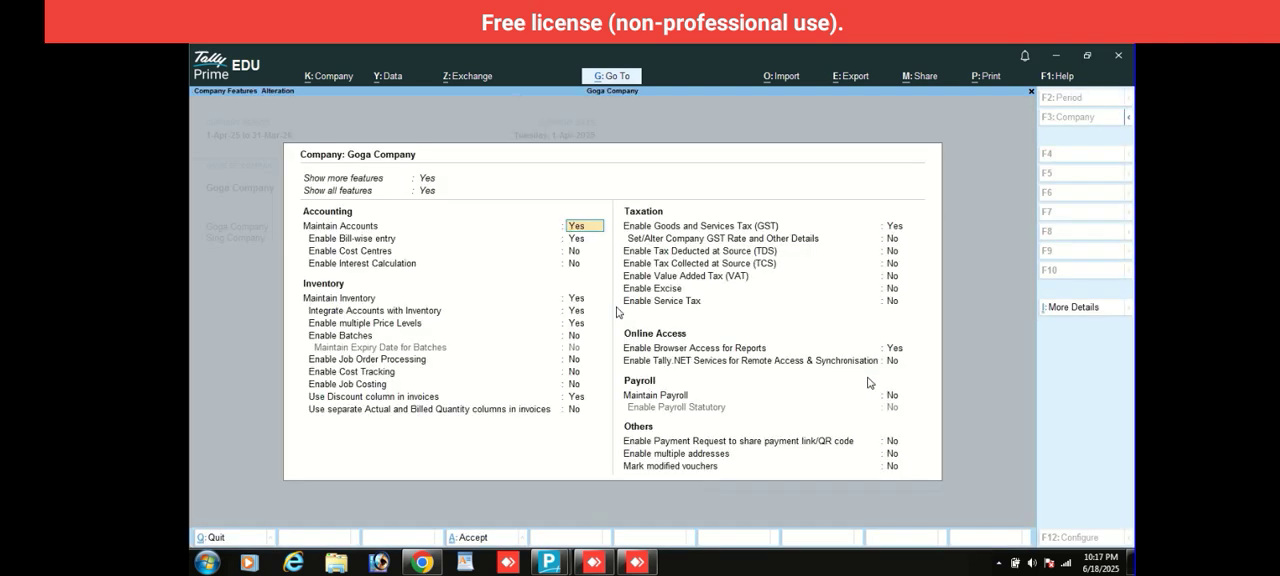
pyautogui.press('Return')
pyautogui.press('Return')
pyautogui.press('Return')
pyautogui.press('Return')
pyautogui.press('Return')
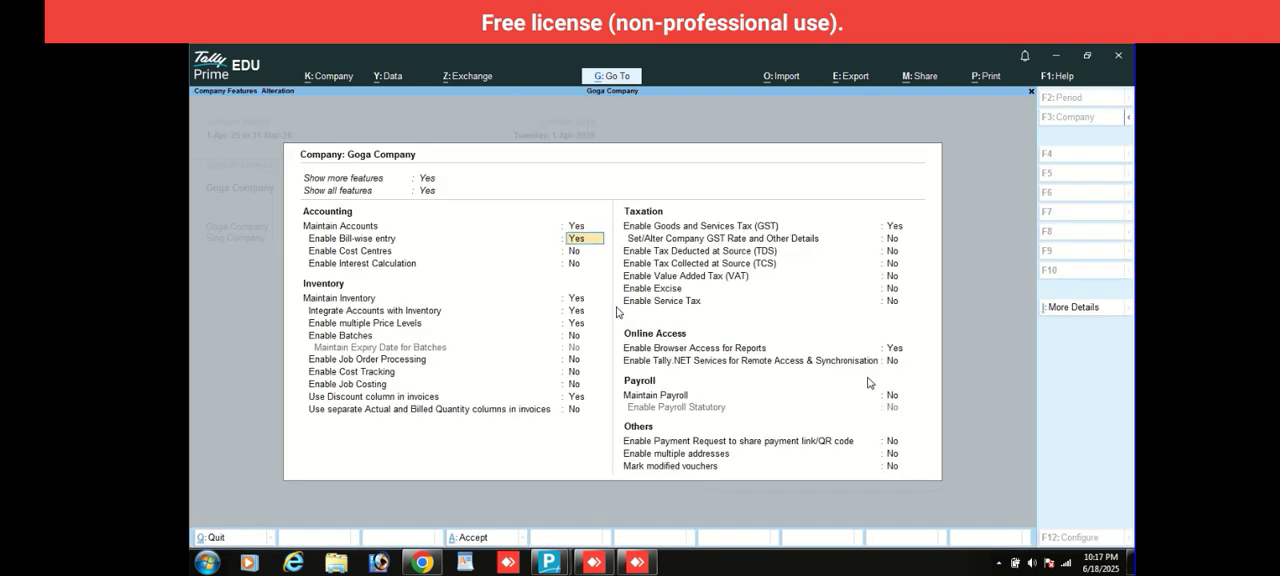
pyautogui.press('Return')
pyautogui.press('Return')
pyautogui.press('Return')
pyautogui.press('Return')
pyautogui.press('Return')
pyautogui.press('Return')
pyautogui.press('Return')
pyautogui.press('Return')
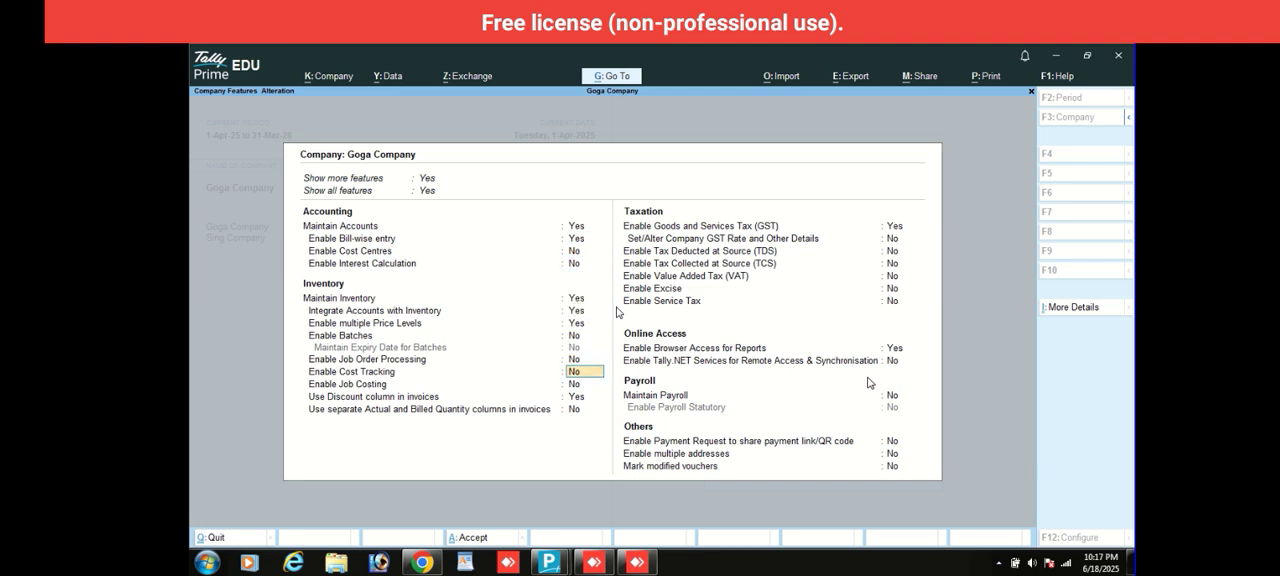
pyautogui.press('Return')
pyautogui.press('Return')
pyautogui.press('Return')
pyautogui.press('Return')
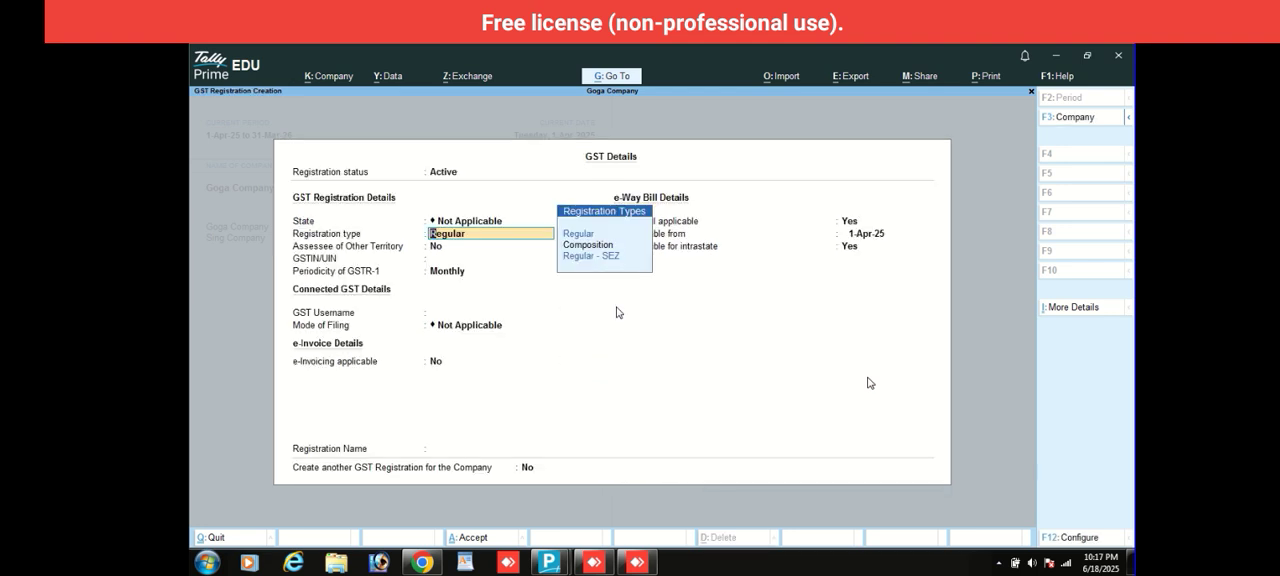
# - Save the GST registration as Regular with Monthly GSTR-1 periodicity and the registration name Self, keeping the other defaults
pyautogui.press('Return')
pyautogui.press('Return')
pyautogui.press('Return')
pyautogui.press('Return')
pyautogui.press('Return')
pyautogui.press('Return')
pyautogui.press('Return')
pyautogui.press('Return')
pyautogui.press('Return')
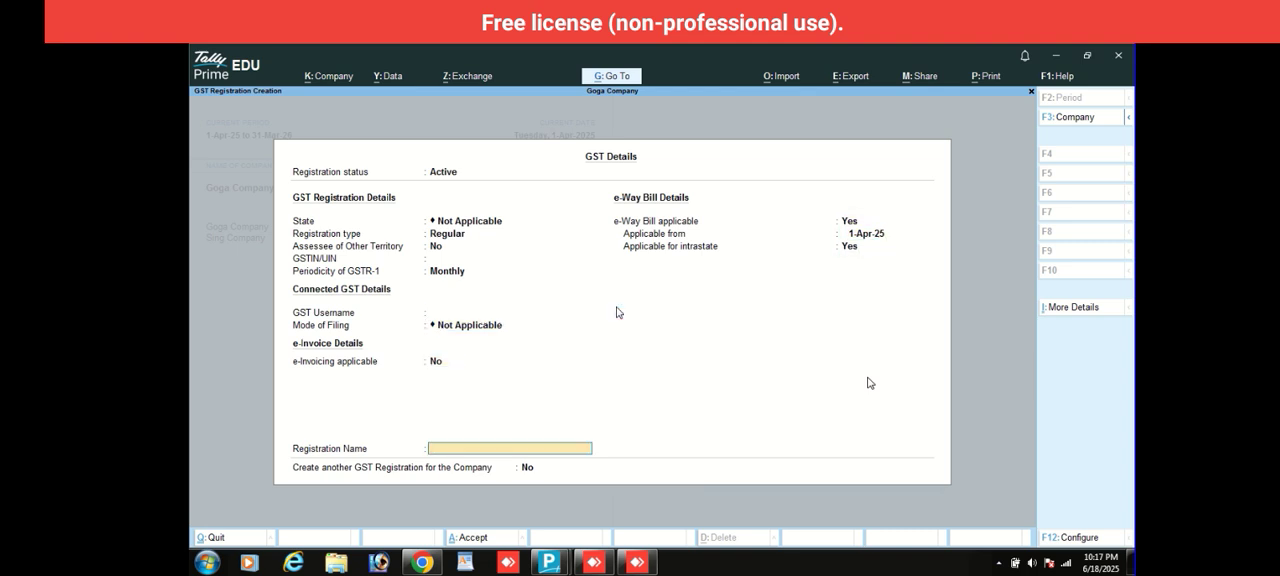
pyautogui.write('Self')
pyautogui.press('Return')
pyautogui.press('Return')
pyautogui.press('Return')
pyautogui.press('Return')
pyautogui.press('Return')
pyautogui.press('Return')
pyautogui.press('Return')
pyautogui.press('Return')
pyautogui.press('Return')
pyautogui.press('Return')
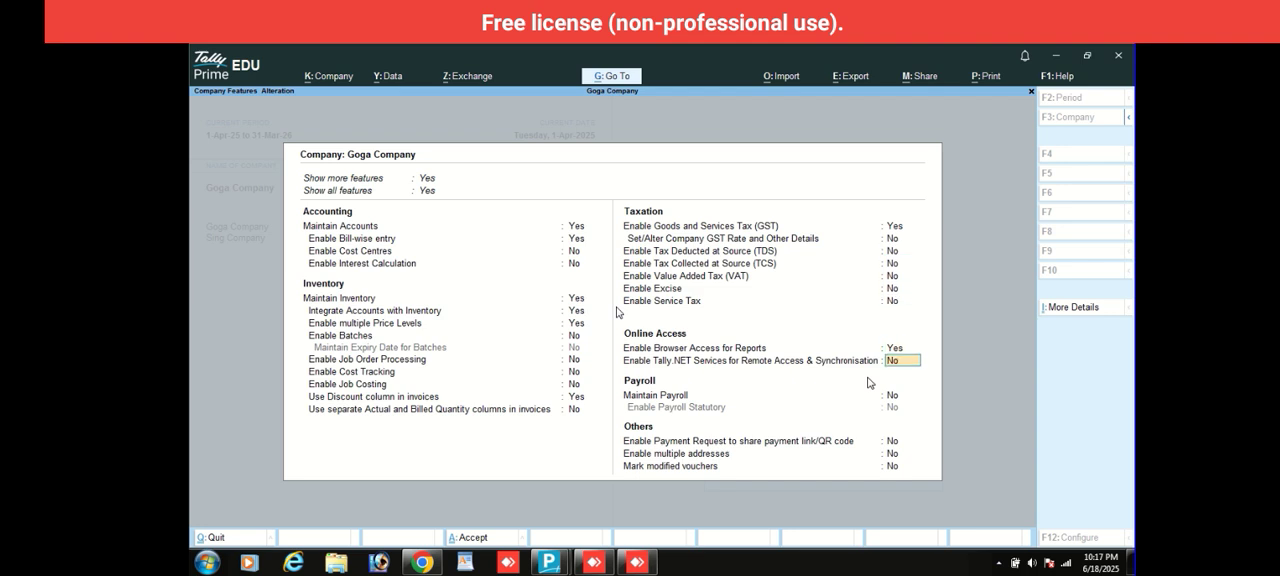
# - Enable Maintain Payroll and Payroll Statutory, leave the statutory details blank, and save the company features
pyautogui.press('y')
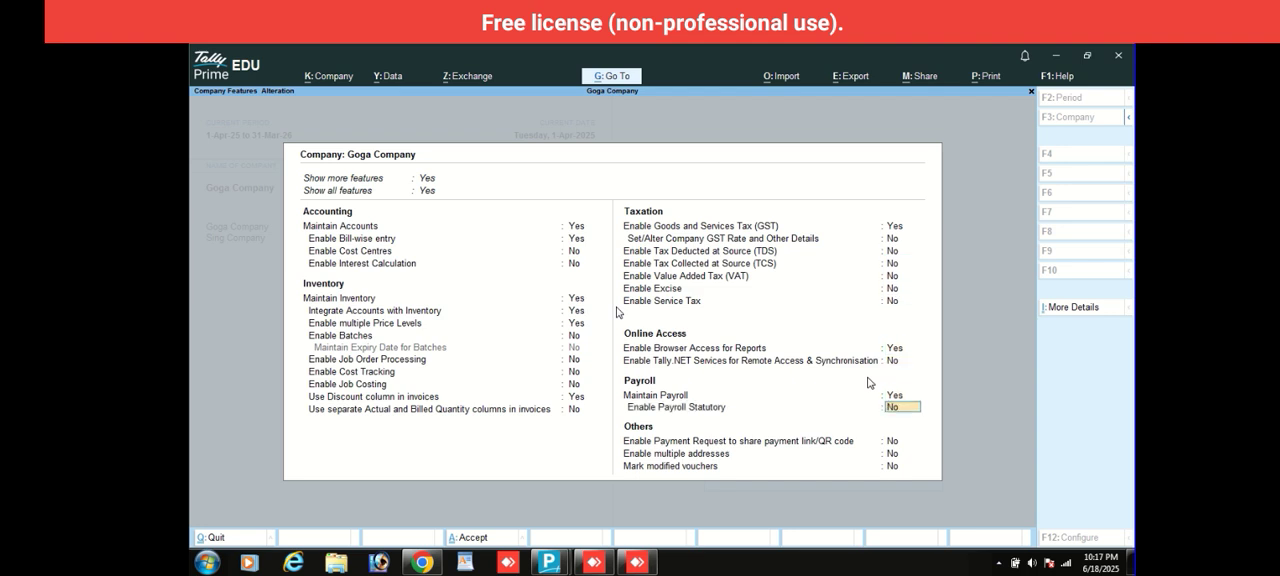
pyautogui.write('y')
pyautogui.press('Return')
pyautogui.press('Return')
pyautogui.press('Return')
pyautogui.press('Return')
pyautogui.press('Return')
pyautogui.press('Return')
pyautogui.press('Return')
pyautogui.press('Return')
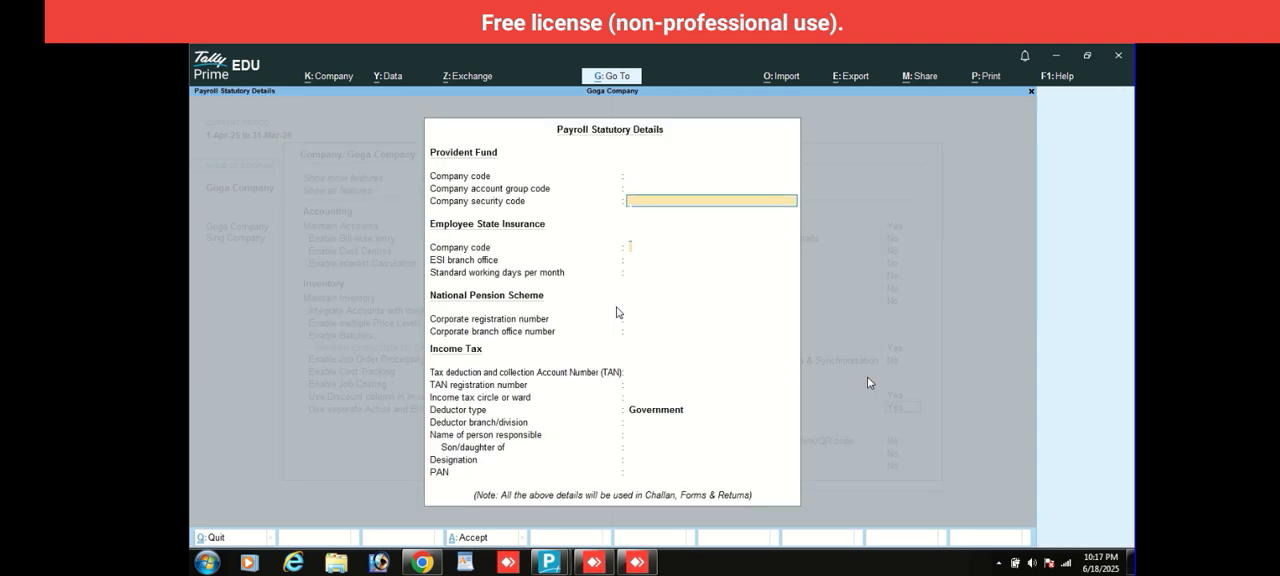
pyautogui.press('Return')
pyautogui.press('Return')
pyautogui.press('Return')
pyautogui.press('Return')
pyautogui.press('Return')
pyautogui.press('Return')
pyautogui.press('Return')
pyautogui.press('Return')
pyautogui.press('Return')
pyautogui.press('Return')
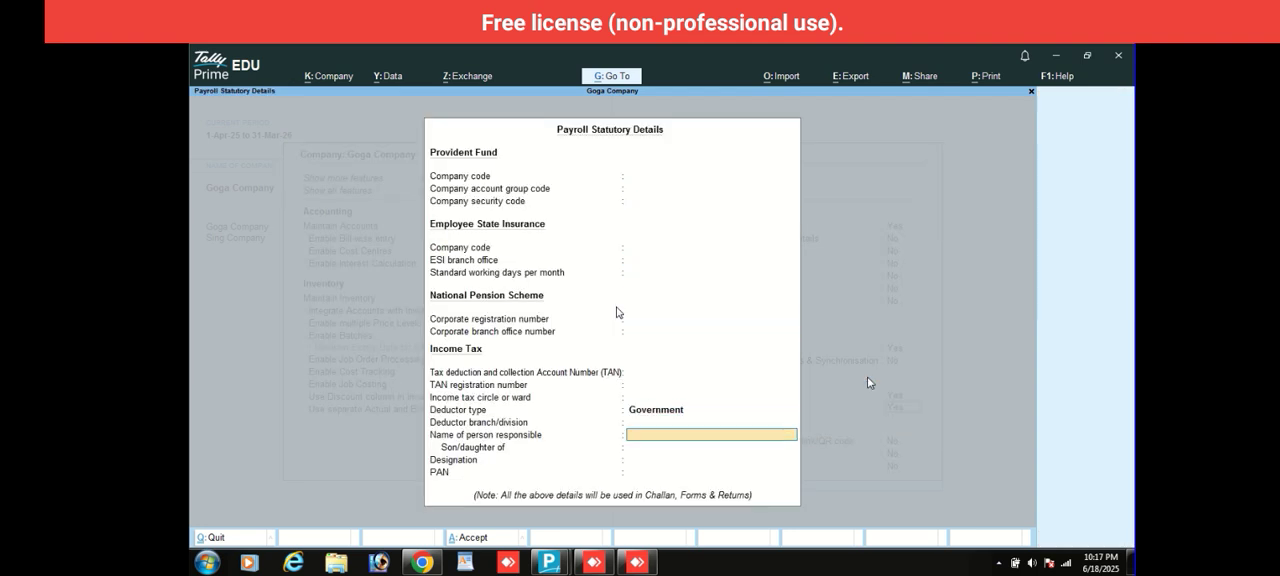
pyautogui.press('Return')
pyautogui.press('Return')
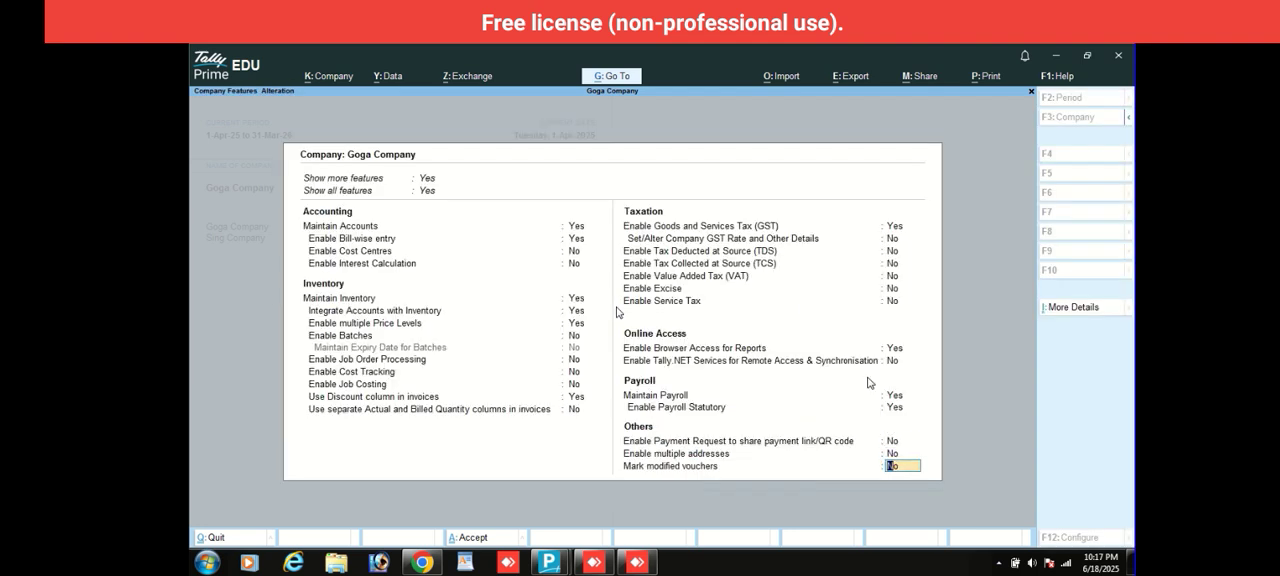
pyautogui.press('Return')
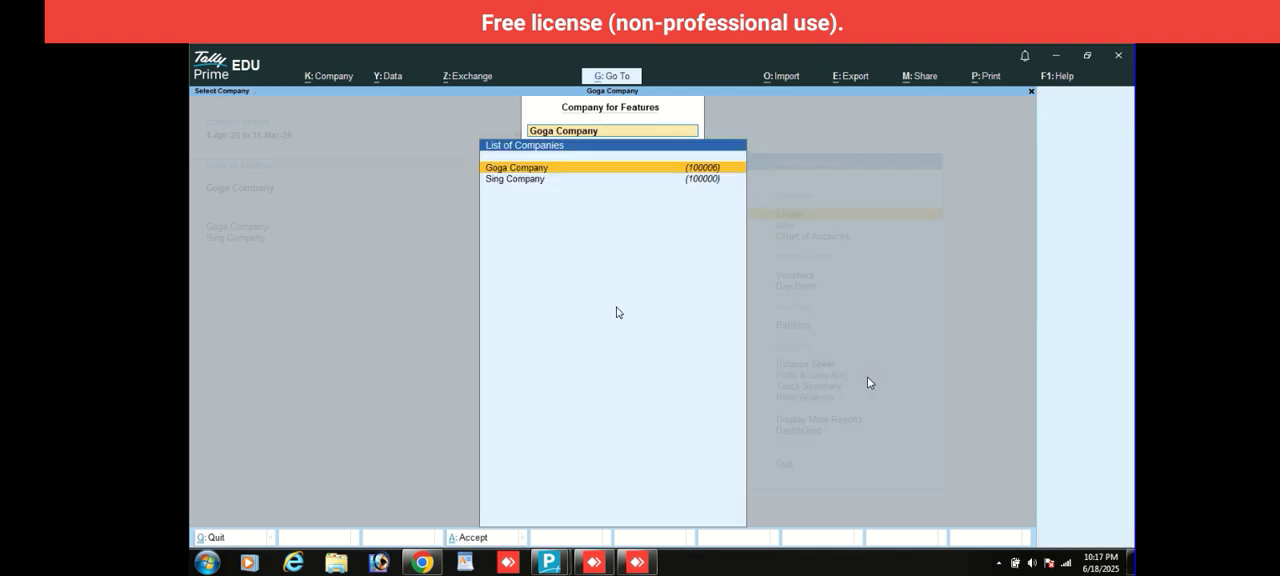
pyautogui.press('Escape')
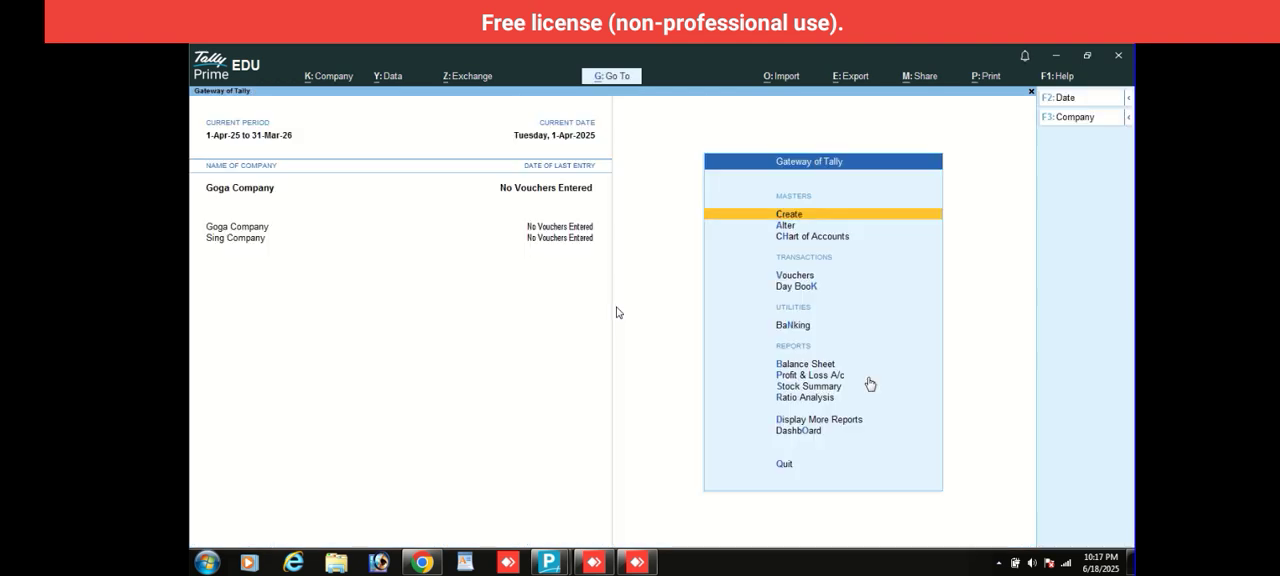
# - Create an employee group named Saler under Primary with no salary details defined
pyautogui.press('Return')
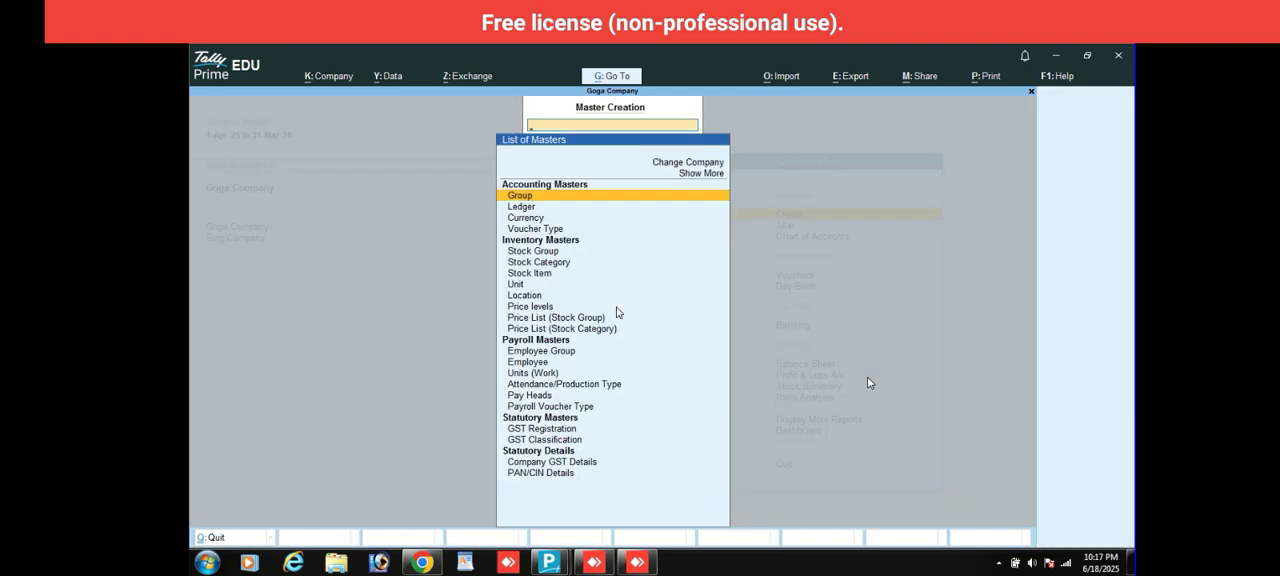
pyautogui.press('Down')
pyautogui.press('Down')
pyautogui.press('Down')
pyautogui.press('Down')
pyautogui.press('Down')
pyautogui.press('Down')
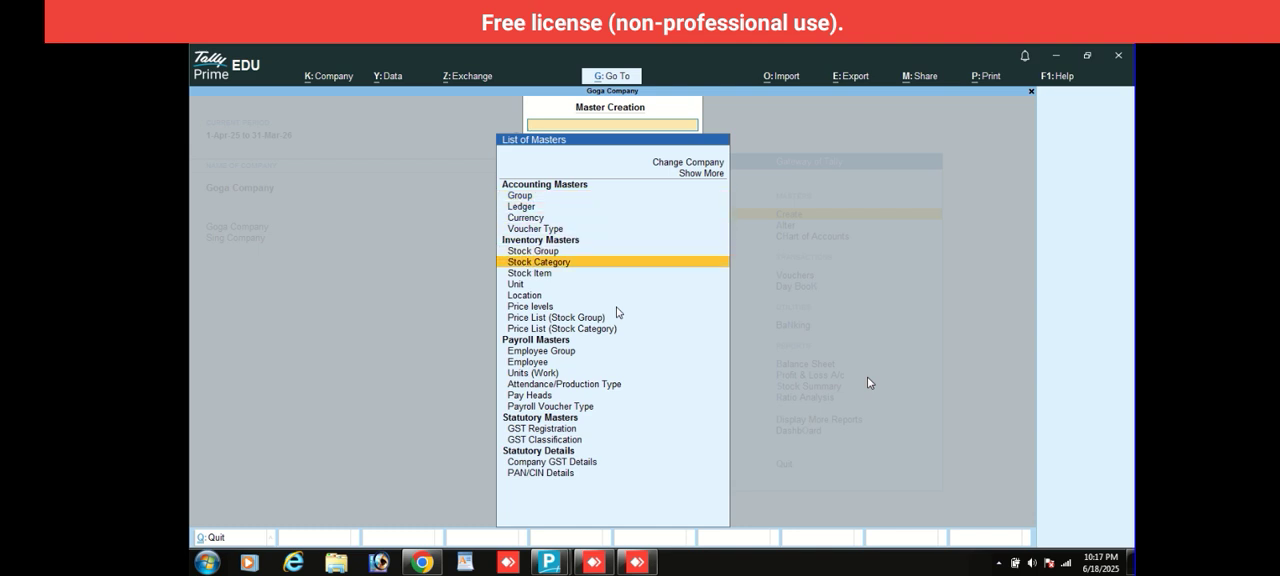
pyautogui.press('Down')
pyautogui.press('Down')
pyautogui.press('Down')
pyautogui.press('Down')
pyautogui.press('Down')
pyautogui.press('Down')
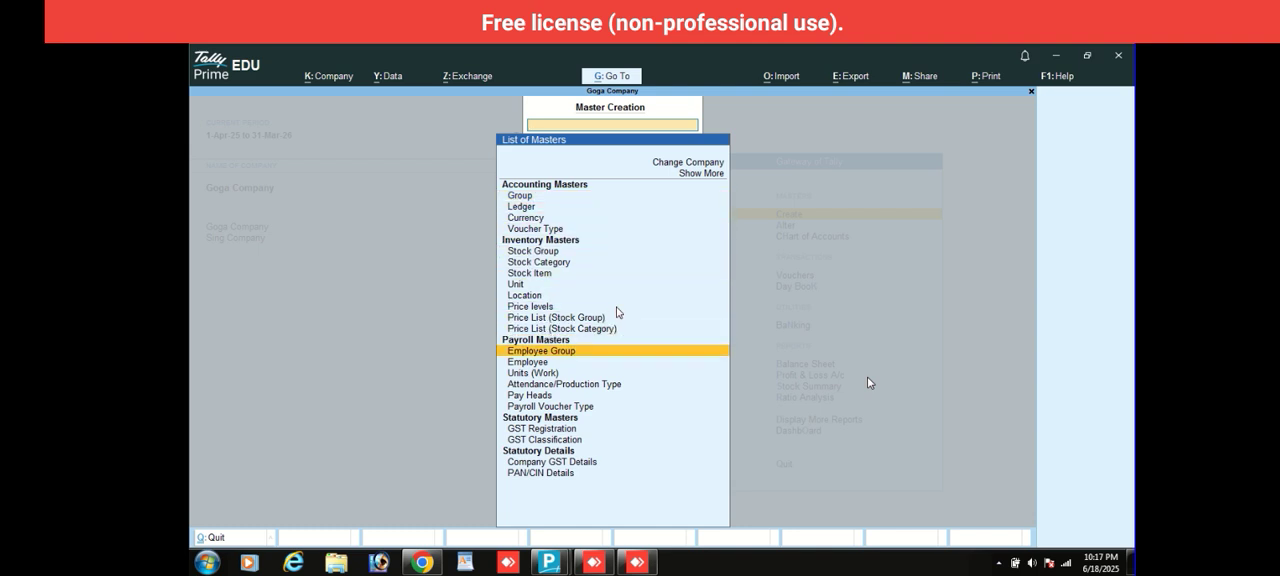
pyautogui.press('Return')
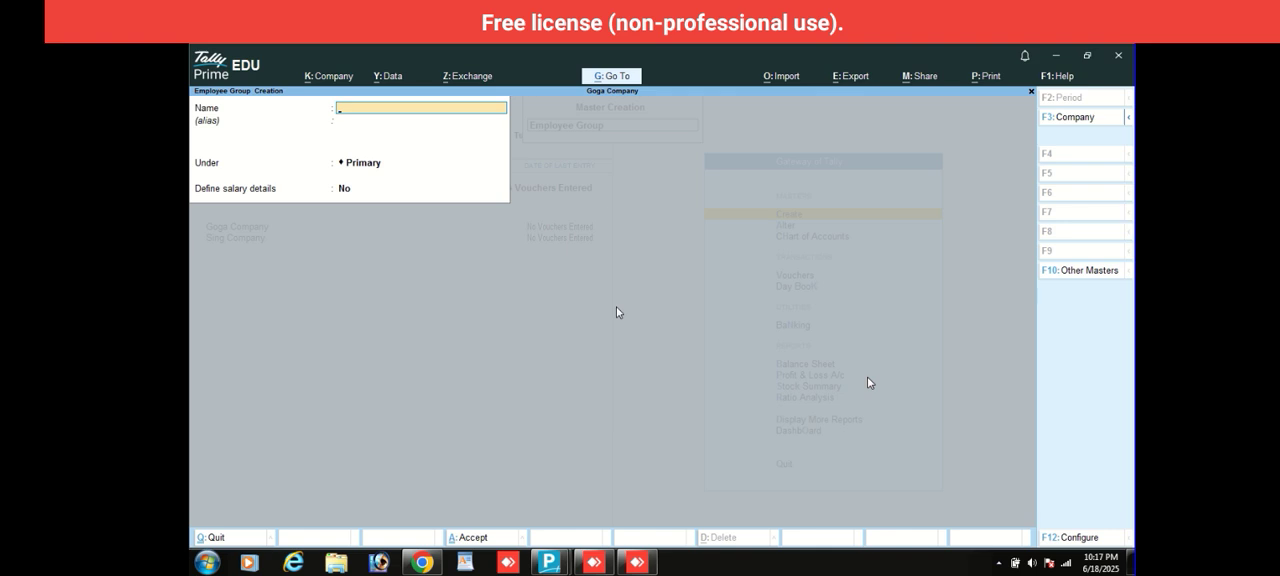
pyautogui.write('Saler')
pyautogui.press('Return')
pyautogui.press('Return')
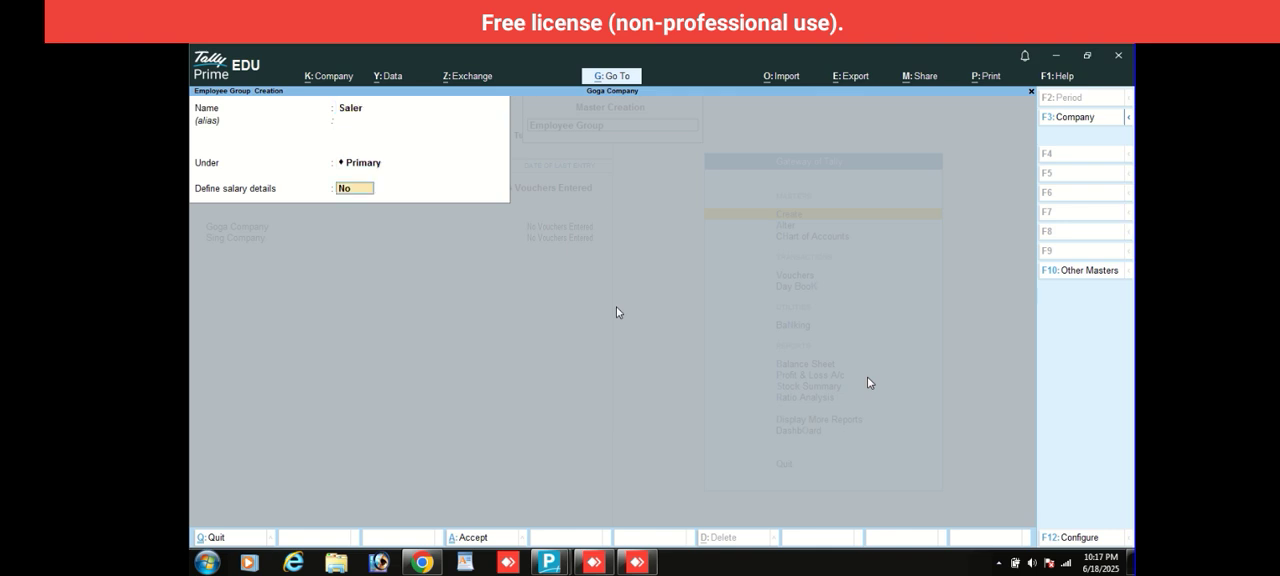
pyautogui.press('Return')
pyautogui.press('Escape')
pyautogui.press('Escape')
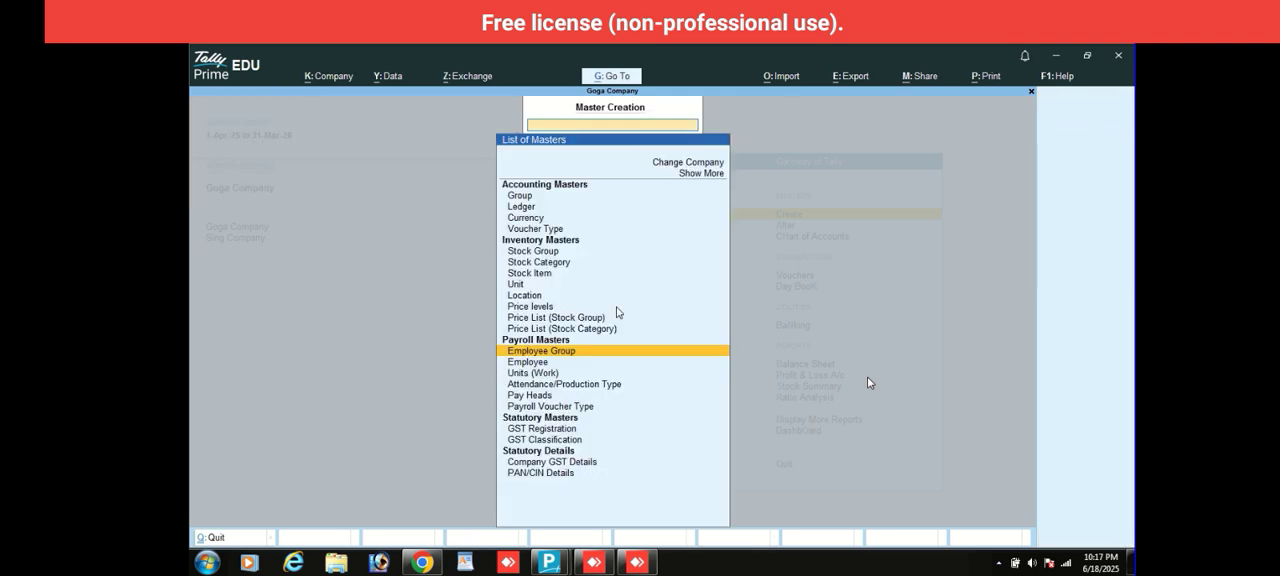
# - Start a new employee master, enter the employee's name and place it under Primary
pyautogui.press('Return')
pyautogui.press('Down')
pyautogui.press('Down')
pyautogui.press('Down')
pyautogui.press('Down')
pyautogui.press('Down')
pyautogui.press('Down')
pyautogui.press('Down')
pyautogui.press('Down')
pyautogui.press('Down')
pyautogui.press('Down')
pyautogui.press('Down')
pyautogui.press('Down')
pyautogui.press('Down')
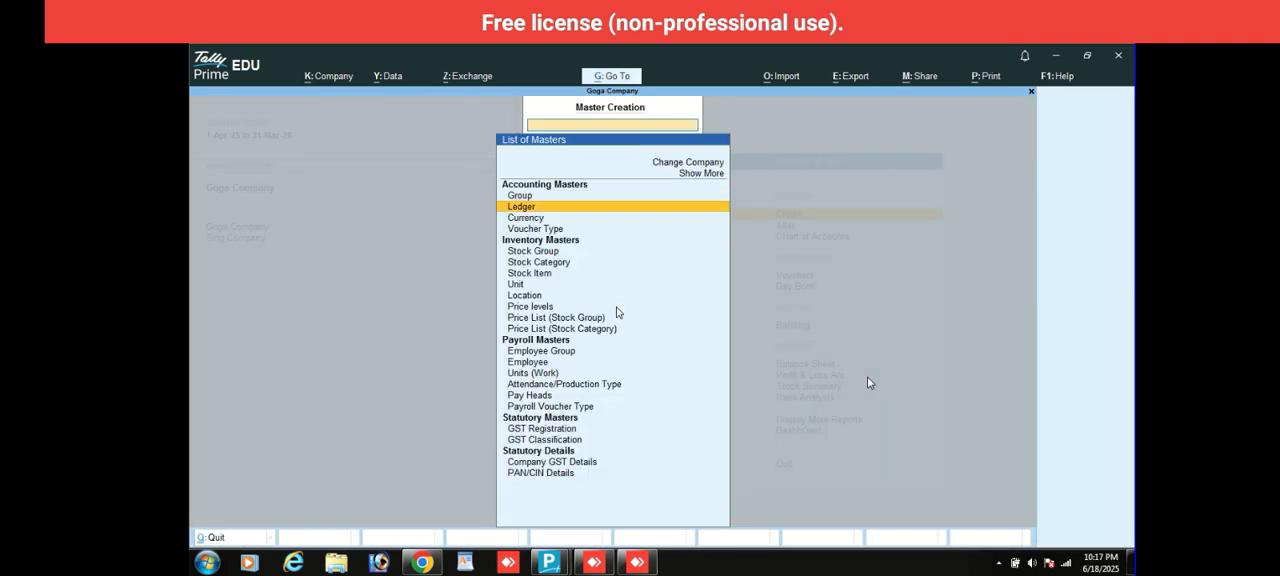
pyautogui.press('Down')
pyautogui.press('Down')
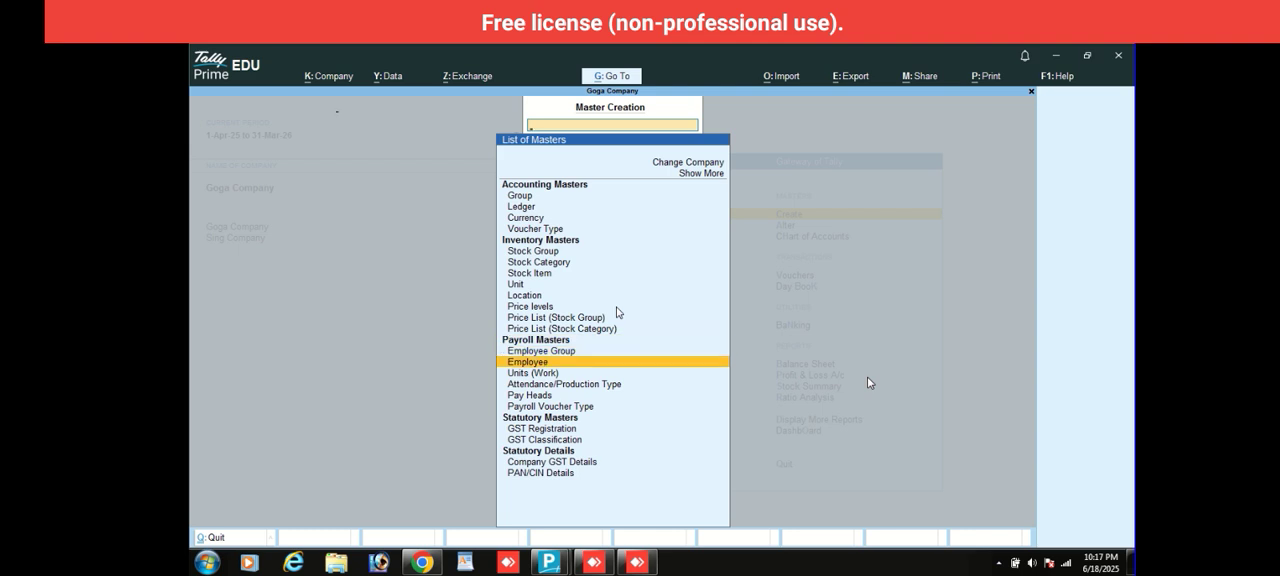
pyautogui.press('Return')
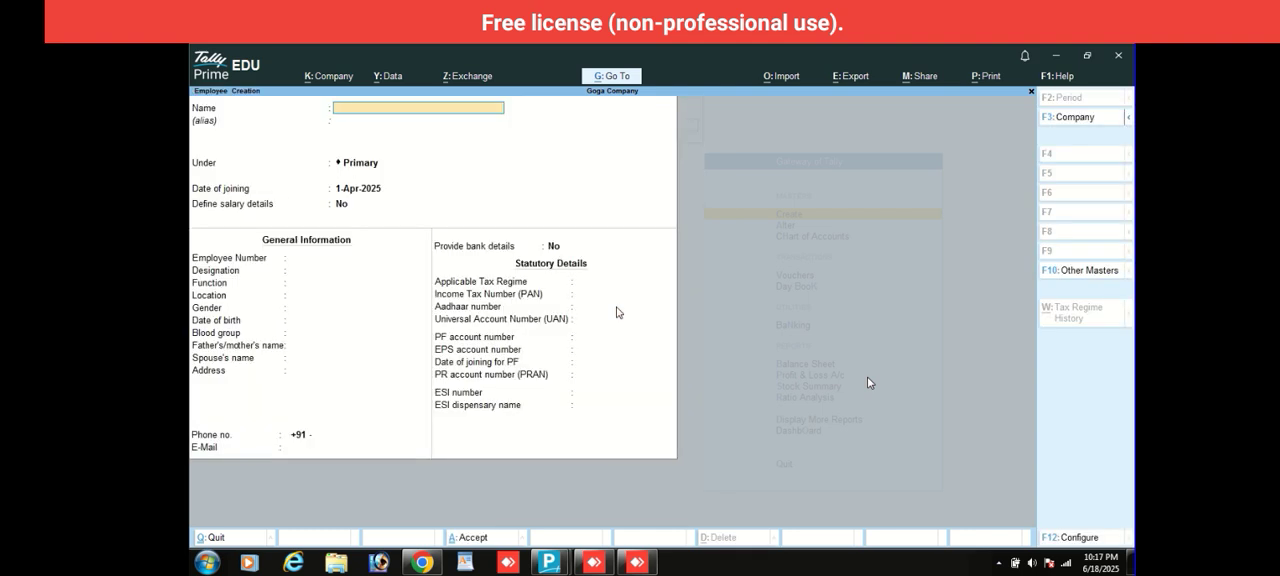
pyautogui.write('Garima')
pyautogui.press('Return')
# - Keep the joining date 1-Apr-2025 and no salary details, leaving gender and blood group Unknown and the other general information blank
pyautogui.press('Return')
pyautogui.press('Return')
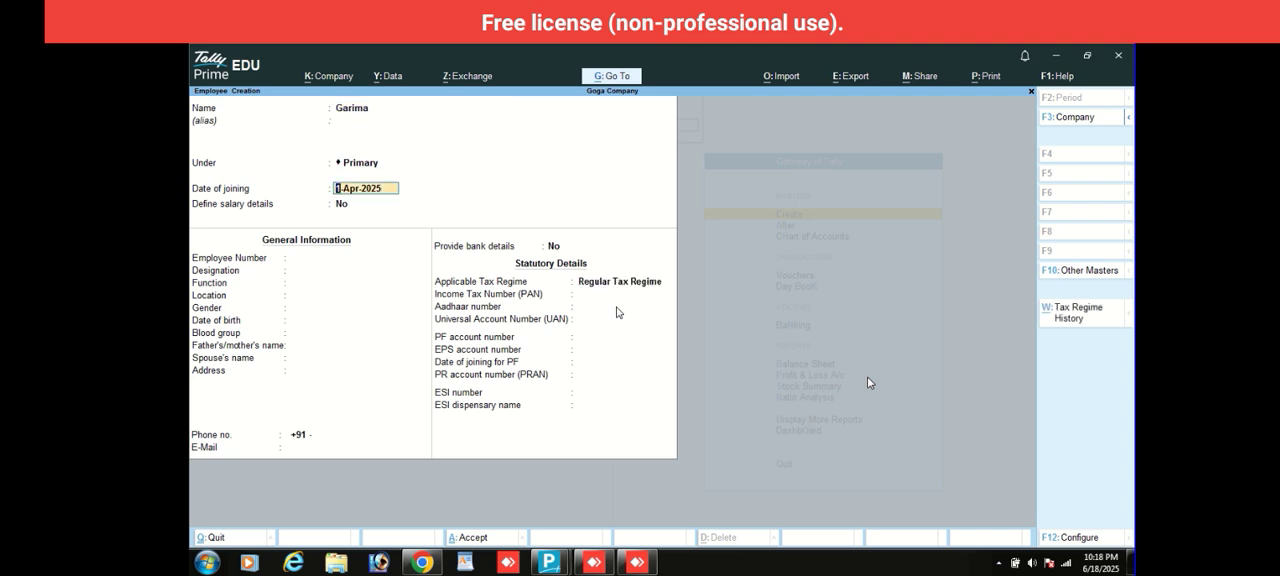
pyautogui.press('Return')
pyautogui.press('Return')
pyautogui.press('Return')
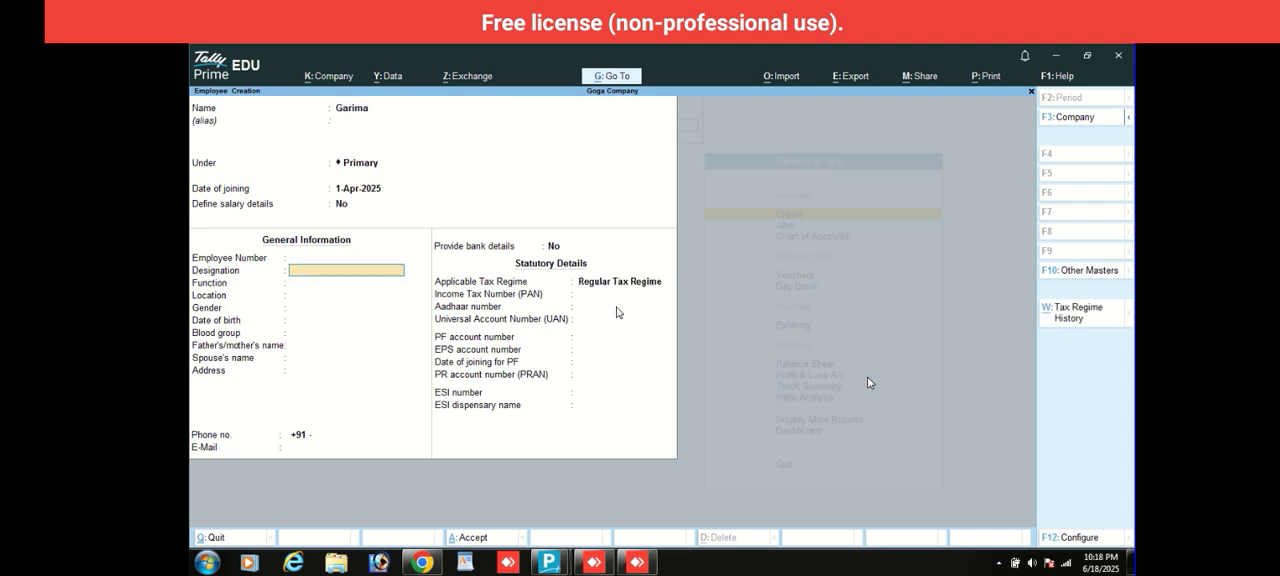
pyautogui.press('Return')
pyautogui.press('Return')
pyautogui.press('Return')
pyautogui.press('Return')
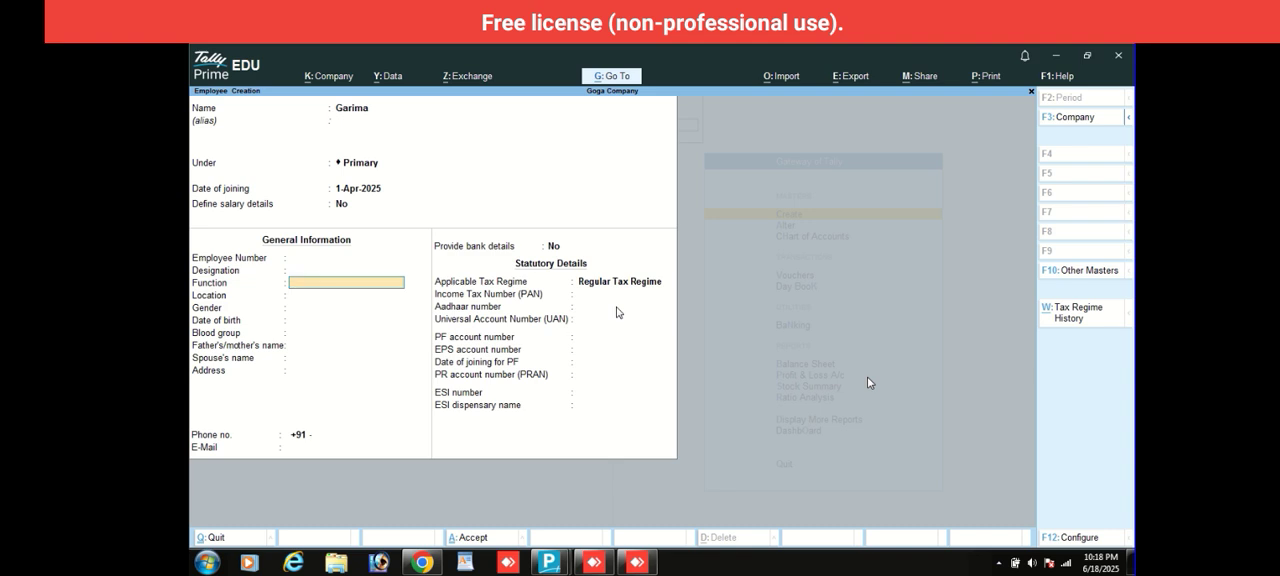
pyautogui.press('Return')
pyautogui.press('Return')
pyautogui.press('Return')
pyautogui.press('Return')
pyautogui.press('Return')
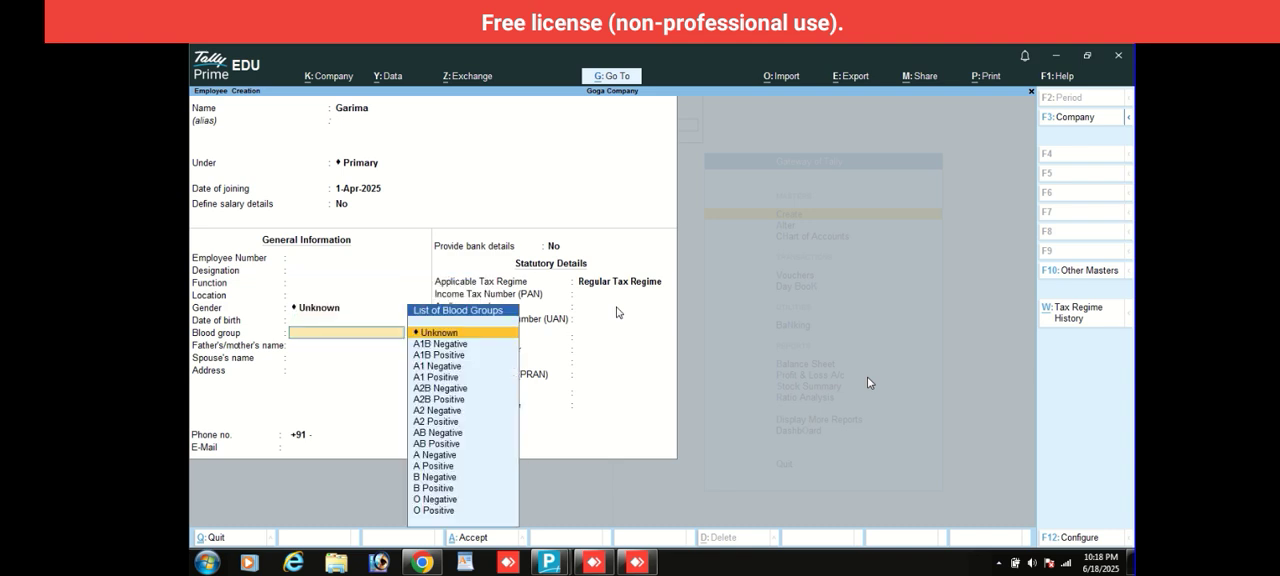
# - Keep the Regular Tax Regime, leave the bank and statutory details blank, save the employee and exit employee creation
pyautogui.press('Return')
pyautogui.press('Return')
pyautogui.press('Return')
pyautogui.press('Return')
pyautogui.press('Return')
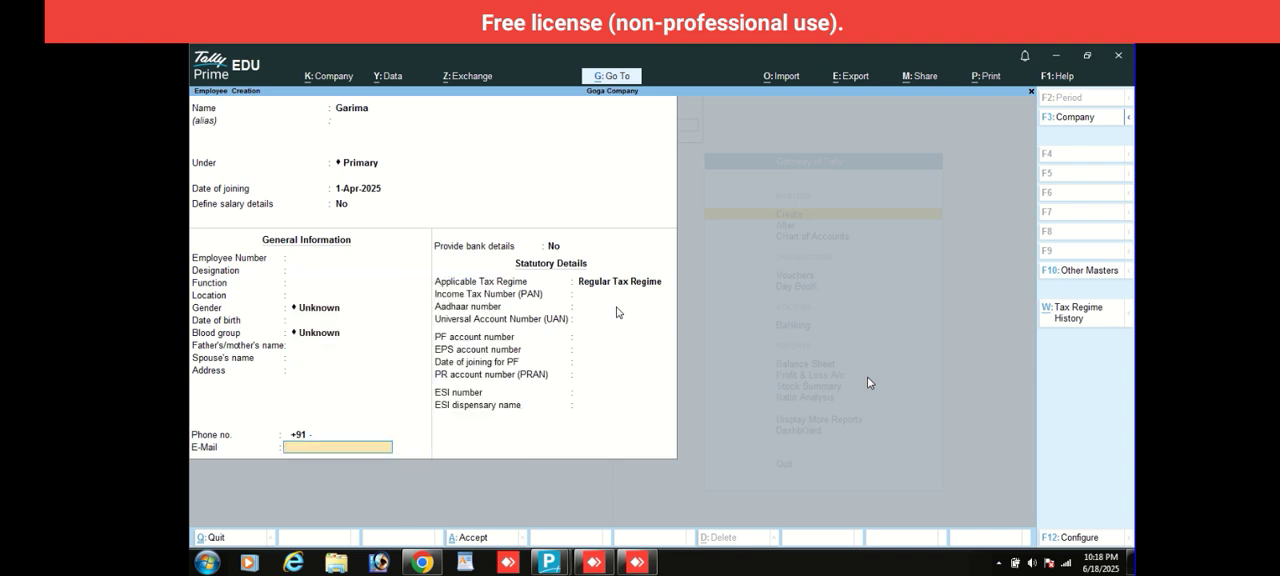
pyautogui.press('Return')
pyautogui.press('Return')
pyautogui.press('Return')
pyautogui.press('Return')
pyautogui.press('Return')
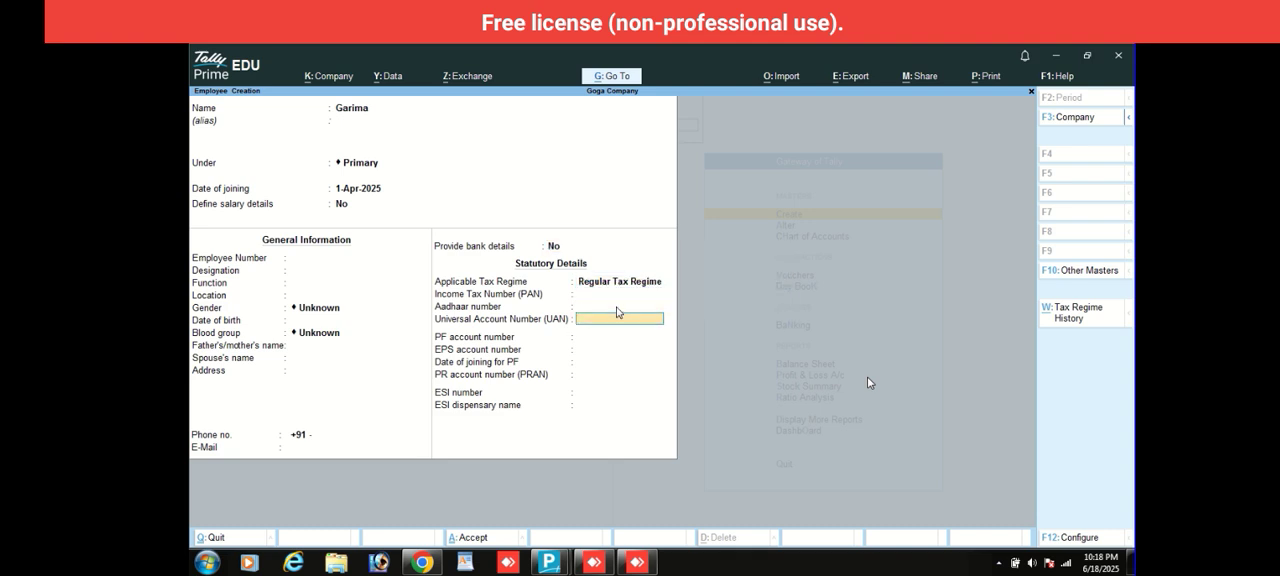
pyautogui.press('Return')
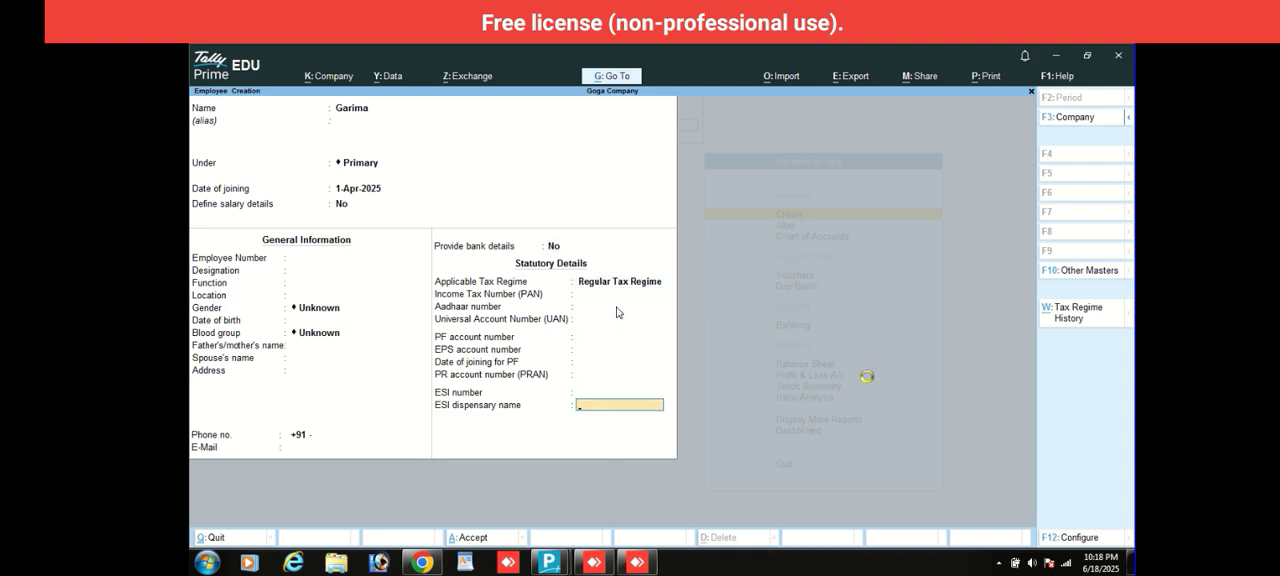
pyautogui.press('Return')
pyautogui.press('Escape')
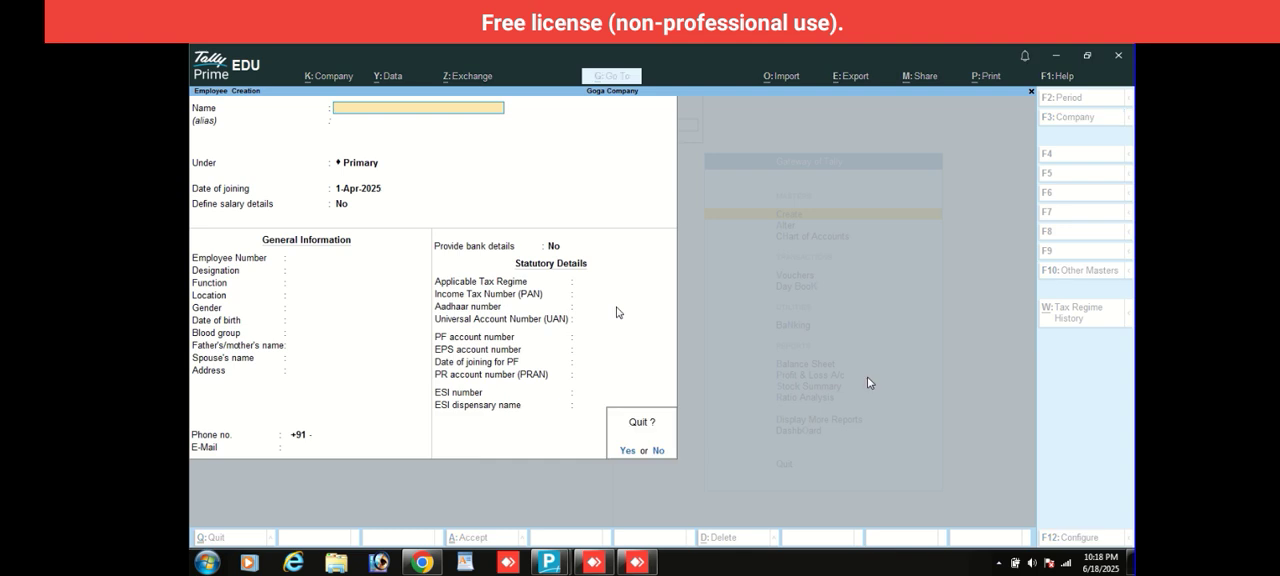
pyautogui.press('y')
# - Create a simple work unit with the symbol min, UQC Not Applicable and 0 decimal places
pyautogui.press('Down')
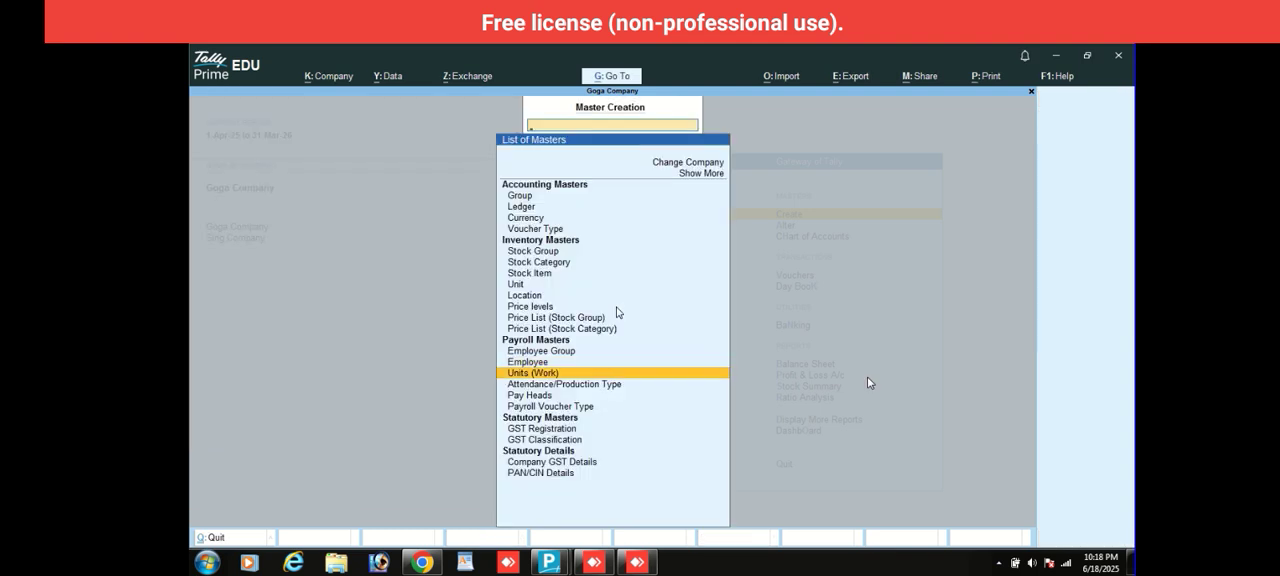
pyautogui.press('Return')
pyautogui.write('min')
pyautogui.press('Return')
pyautogui.press('Return')
pyautogui.press('Return')
pyautogui.press('Return')
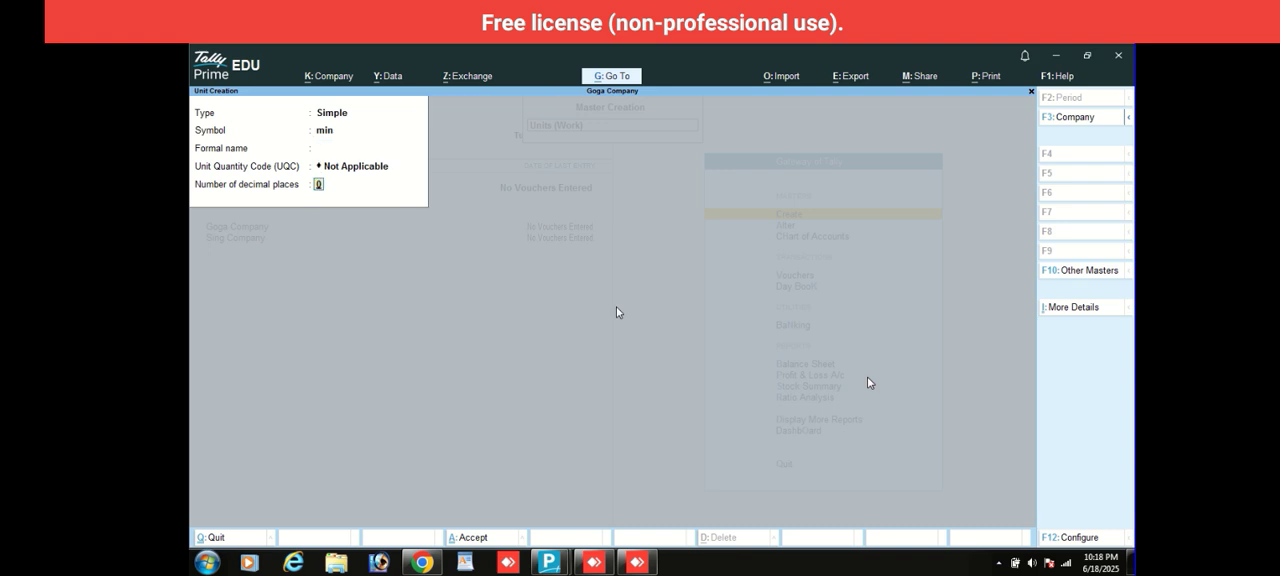
# - Create a second simple work unit with the symbol hours, keeping the other defaults
pyautogui.write('hour')
pyautogui.press('Return')
pyautogui.press('Return')
pyautogui.press('Return')
pyautogui.press('Return')
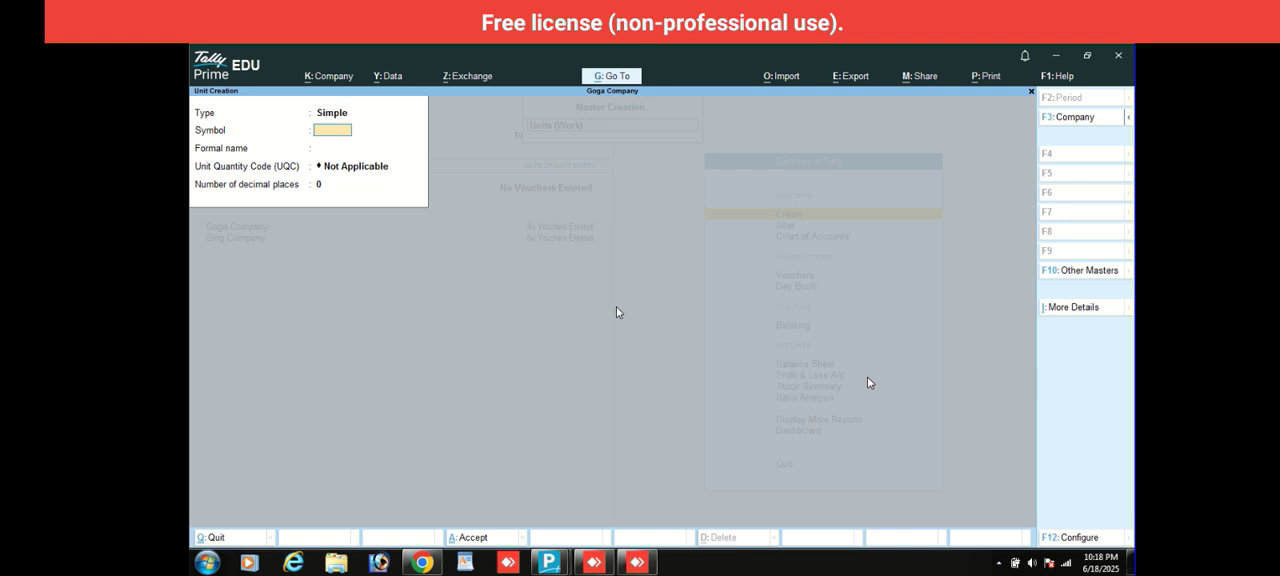
# - Create a compound work unit defined as hours of 60 min, and return to the Gateway of Tally
pyautogui.press('BackSpace')
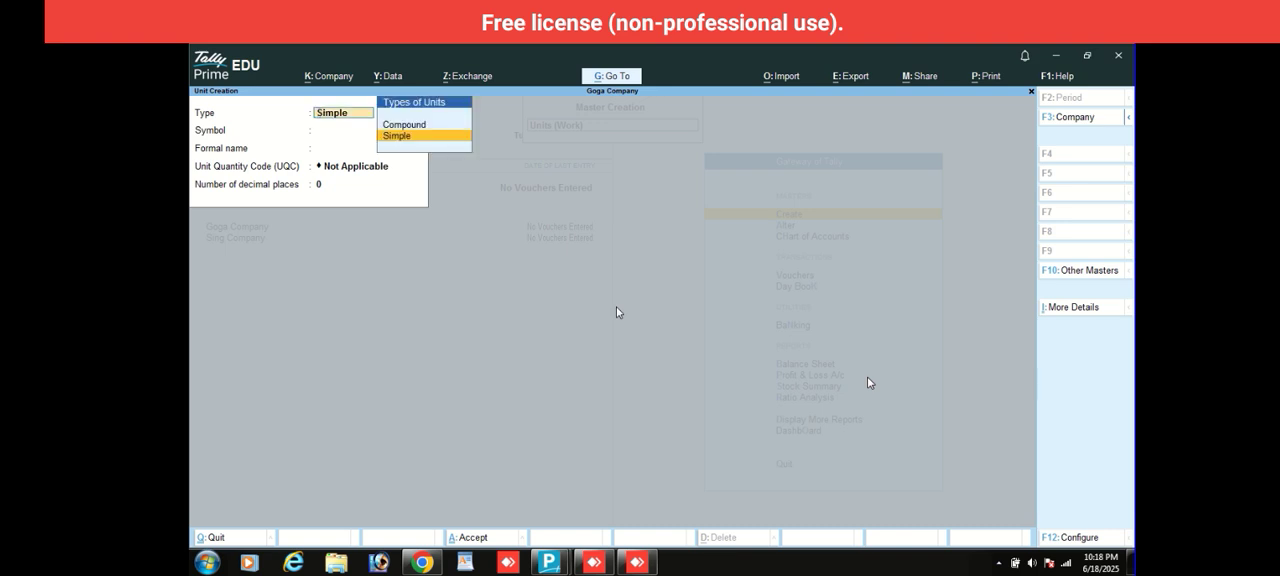
pyautogui.press('Up')
pyautogui.press('Return')
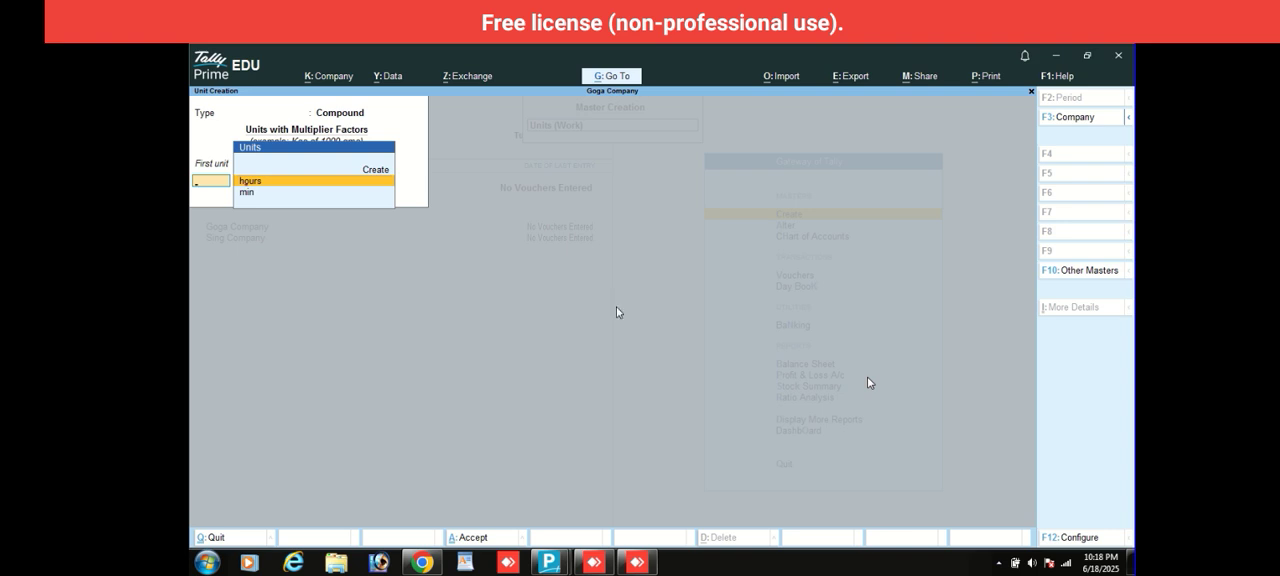
pyautogui.press('Return')
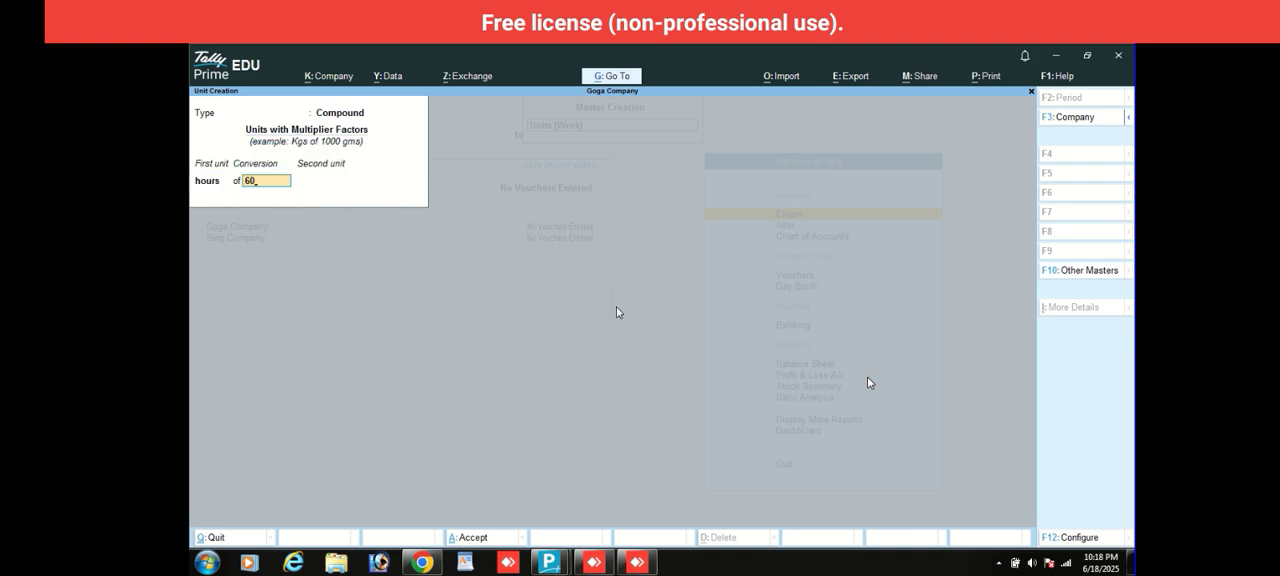
pyautogui.press('Return')
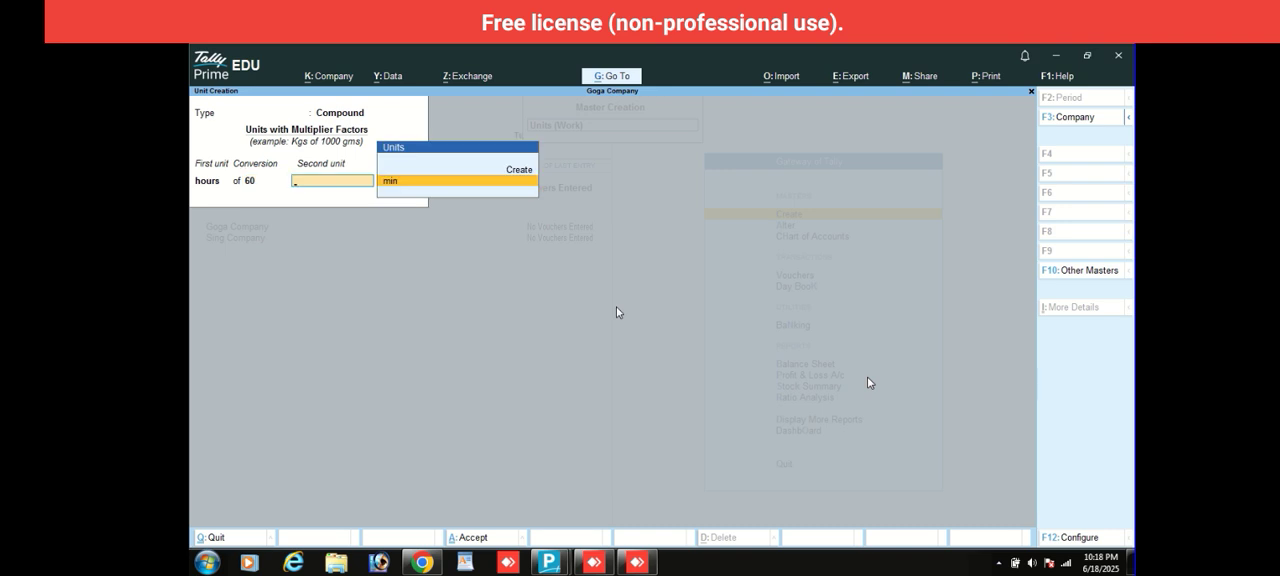
pyautogui.press('Return')
pyautogui.press('Return')
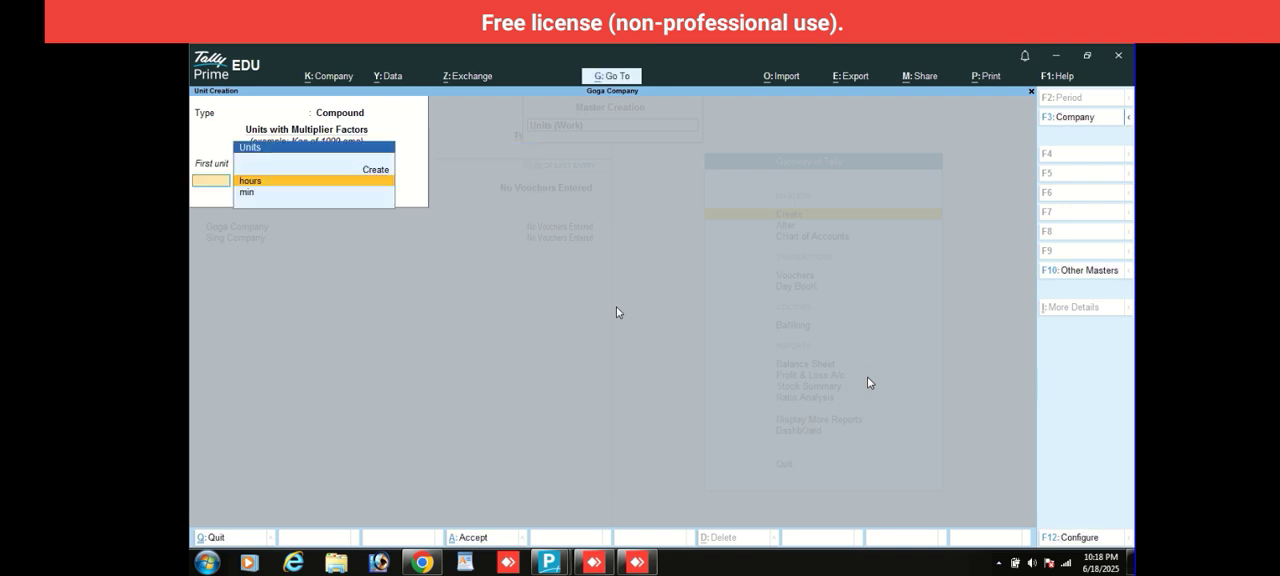
pyautogui.press('Escape')
pyautogui.press('Escape')
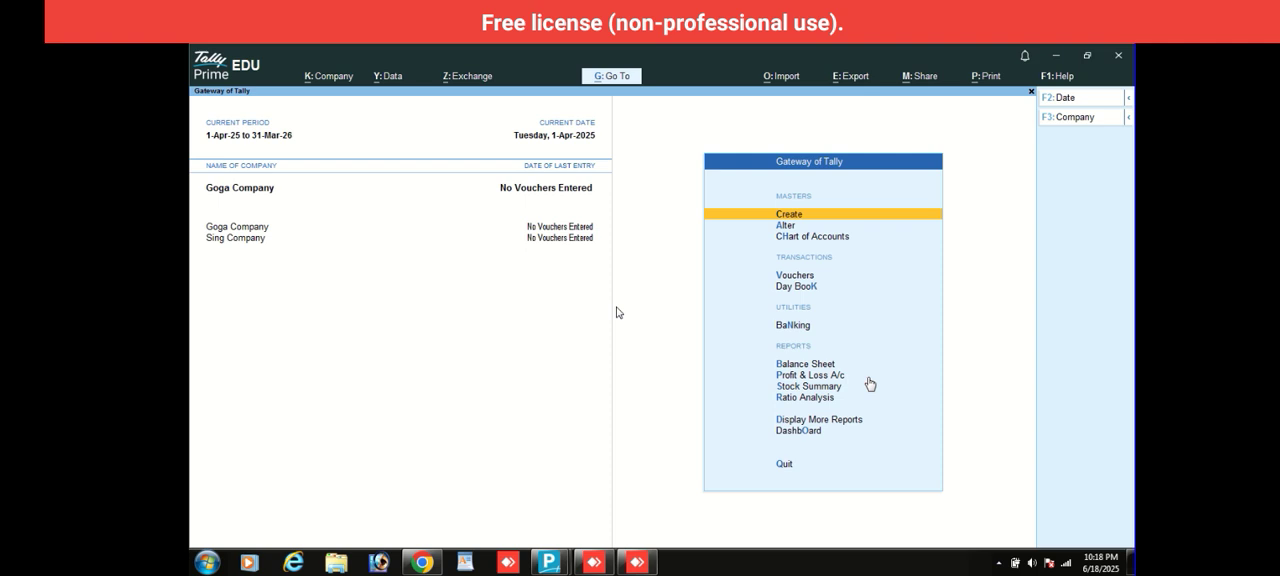
# - Create an attendance/production type named Present under Primary with the type Attendance / Leave with Pay
pyautogui.press('Return')
pyautogui.press('Down')
pyautogui.press('Down')
pyautogui.press('Down')
pyautogui.press('Down')
pyautogui.press('Down')
pyautogui.press('Down')
pyautogui.press('Down')
pyautogui.press('Down')
pyautogui.press('Down')
pyautogui.press('Down')
pyautogui.press('Down')
pyautogui.press('Down')
pyautogui.press('Down')
pyautogui.press('Down')
pyautogui.press('Down')
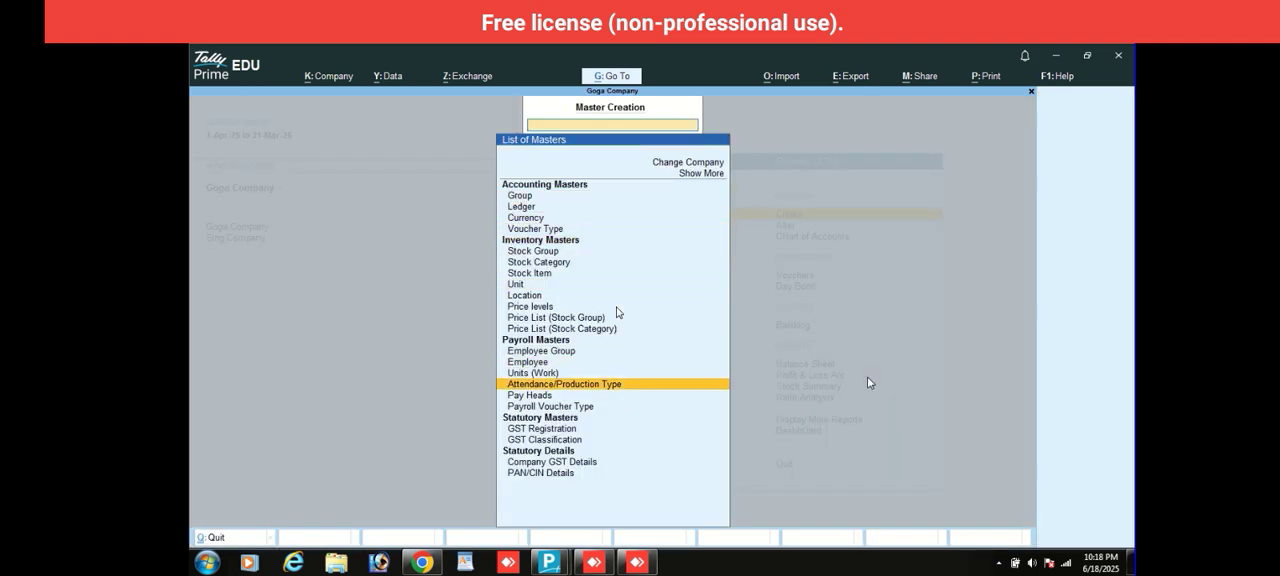
pyautogui.press('Return')
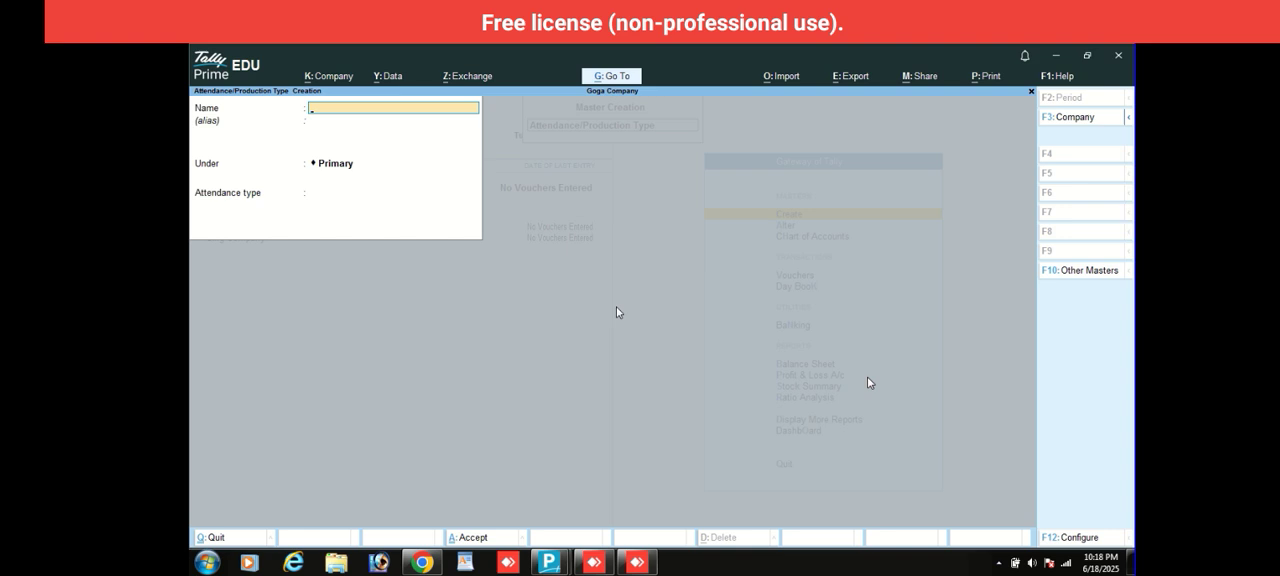
pyautogui.write('Present')
pyautogui.press('Return')
pyautogui.press('Return')
pyautogui.press('Return')
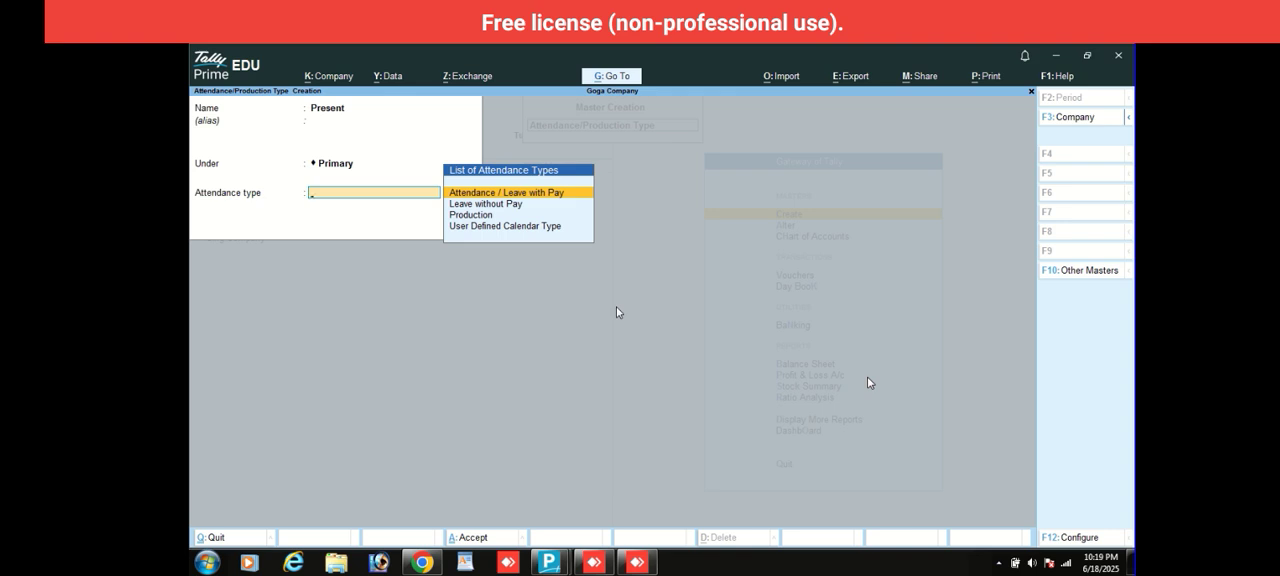
pyautogui.press('Return')
pyautogui.press('Return')
# - Create an attendance type named Absent under Primary with the type Leave without Pay
pyautogui.press('Return')
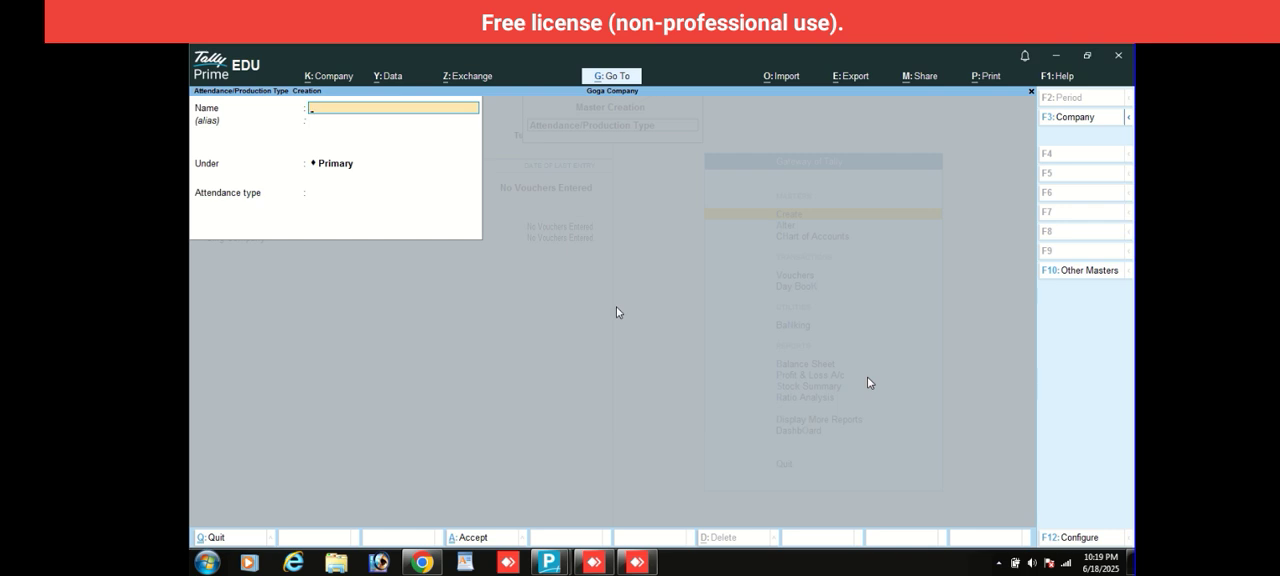
pyautogui.write('Absent')
pyautogui.press('Return')
pyautogui.press('Return')
pyautogui.press('Return')
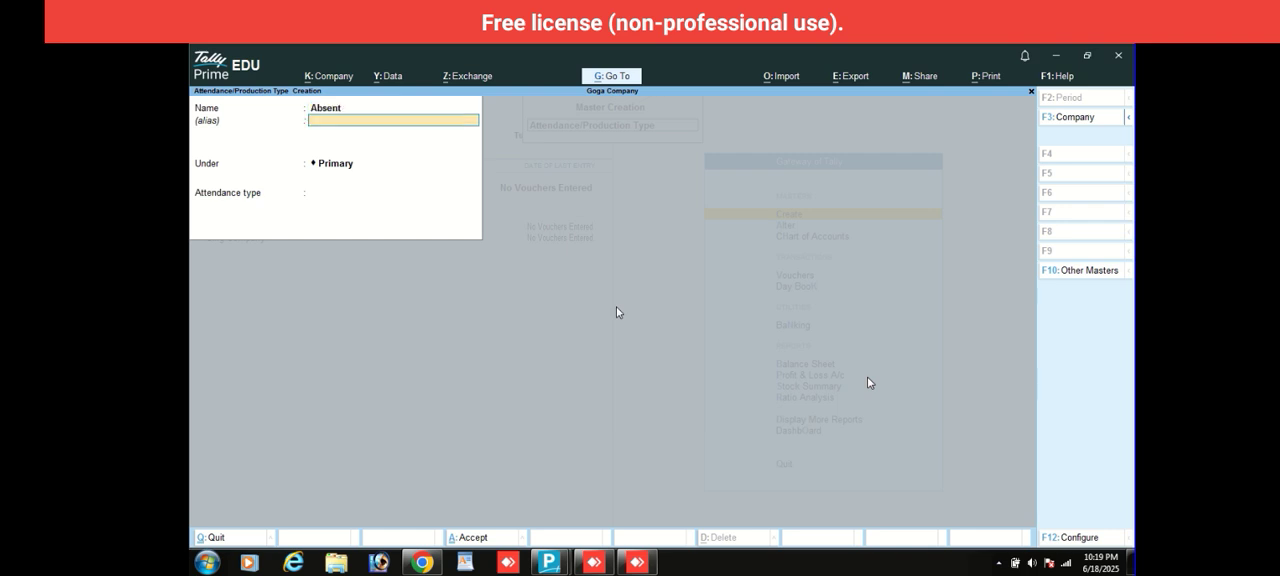
pyautogui.press('Down')
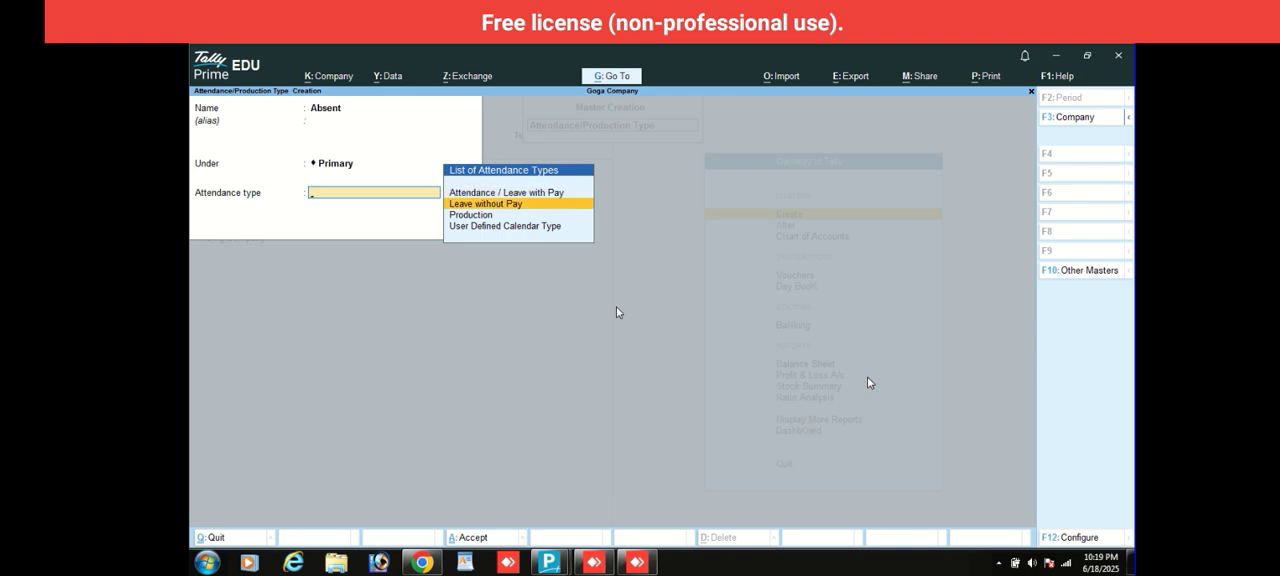
pyautogui.press('Return')
# - Create an attendance type named Overtime under Primary as Production with the unit hours of 60 min
pyautogui.press('Return')
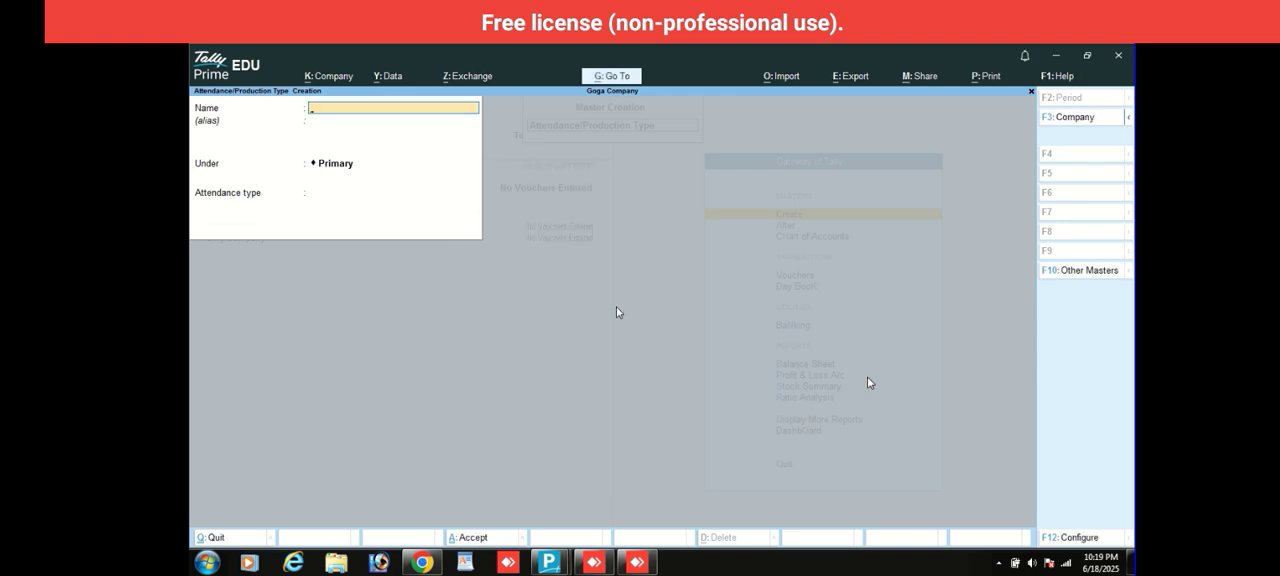
pyautogui.write('Overtime')
pyautogui.press('Return')
pyautogui.press('Return')
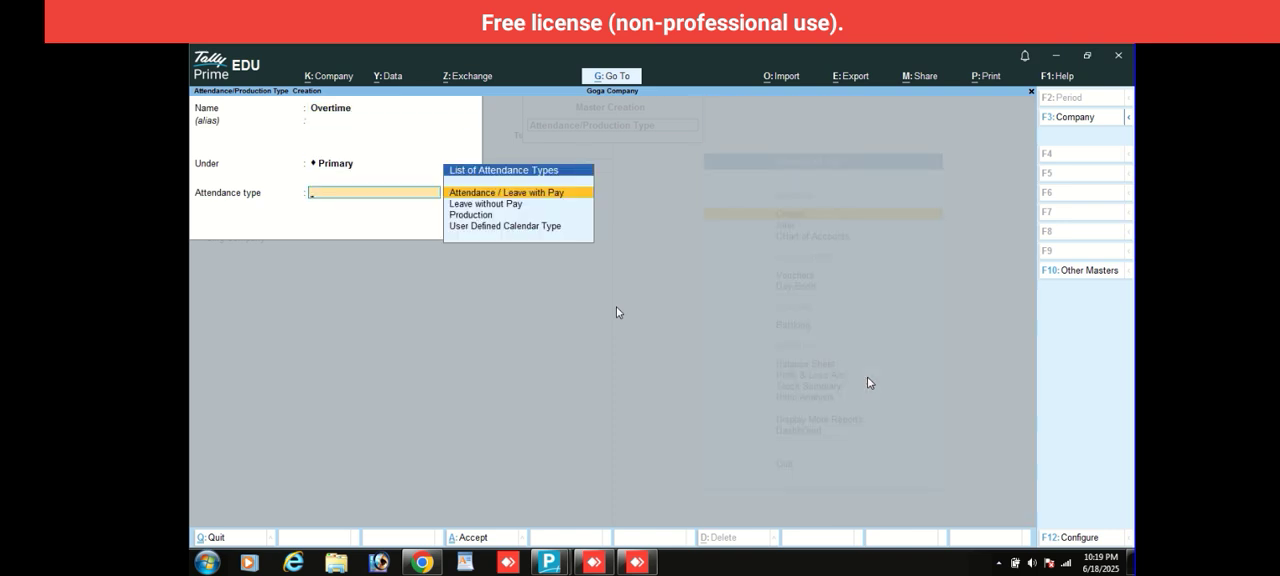
pyautogui.press('Down')
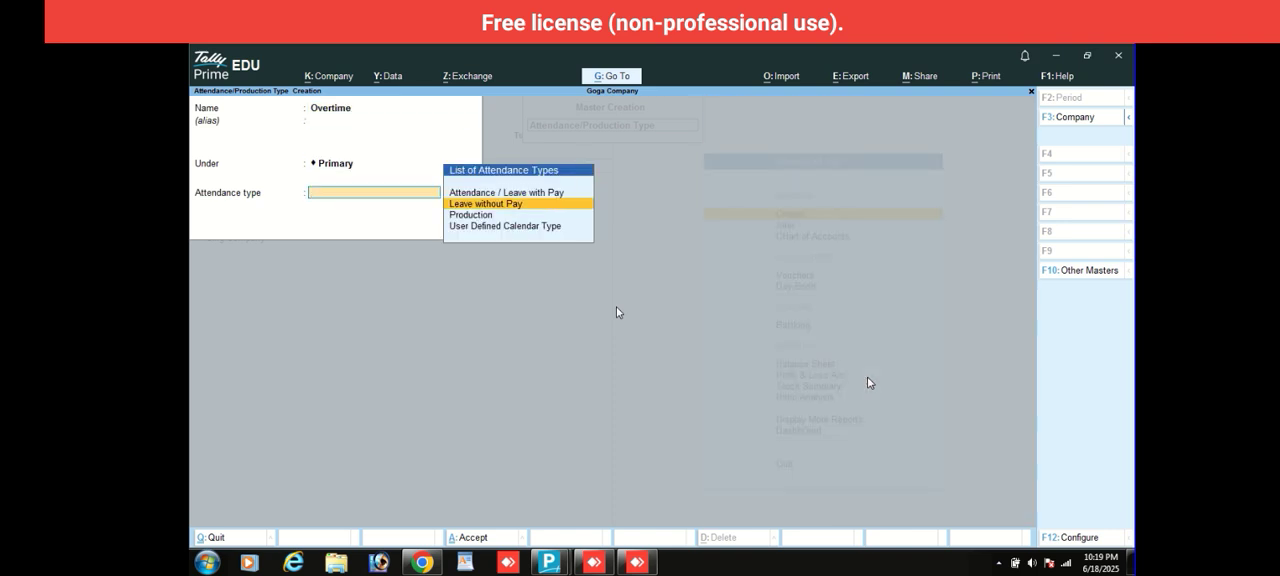
pyautogui.press('Down')
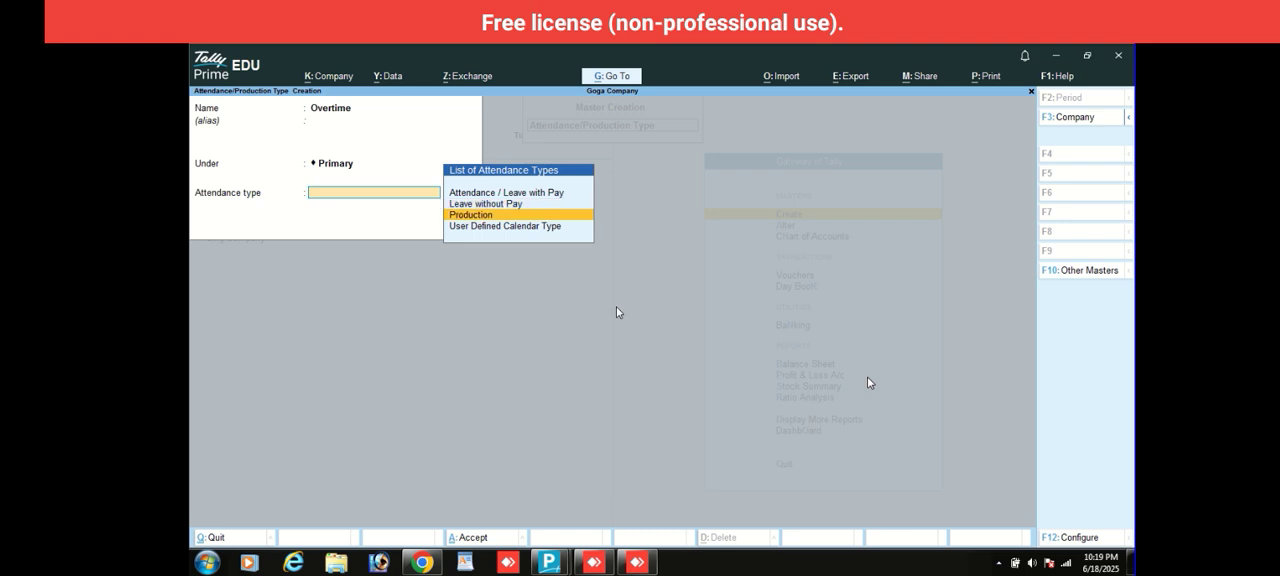
pyautogui.press('Return')
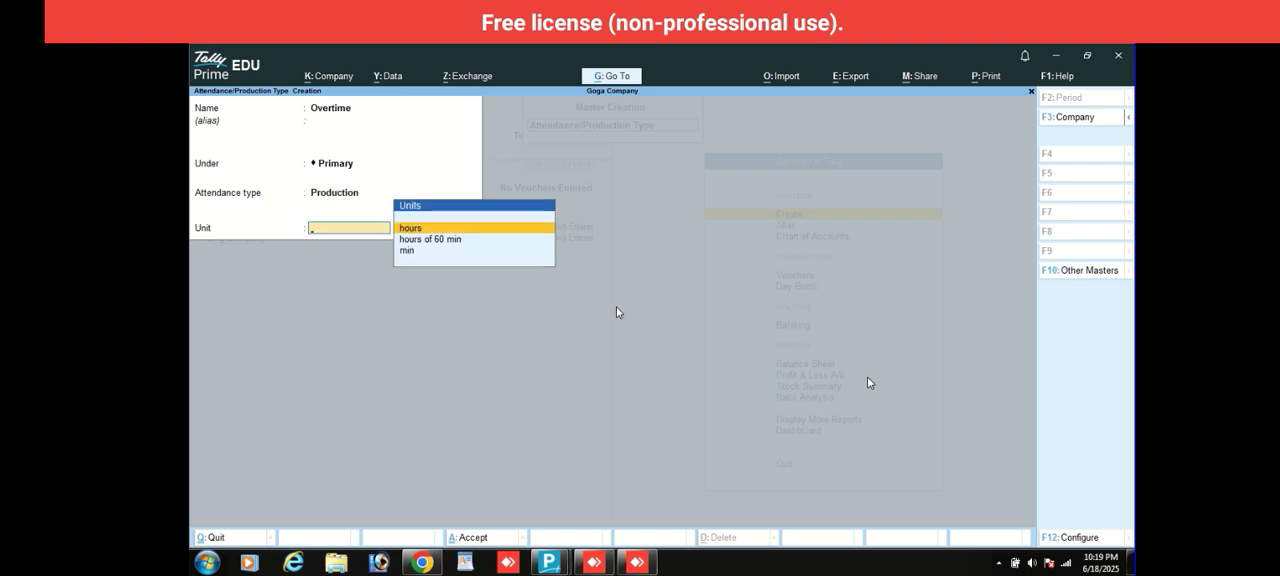
pyautogui.press('Down')
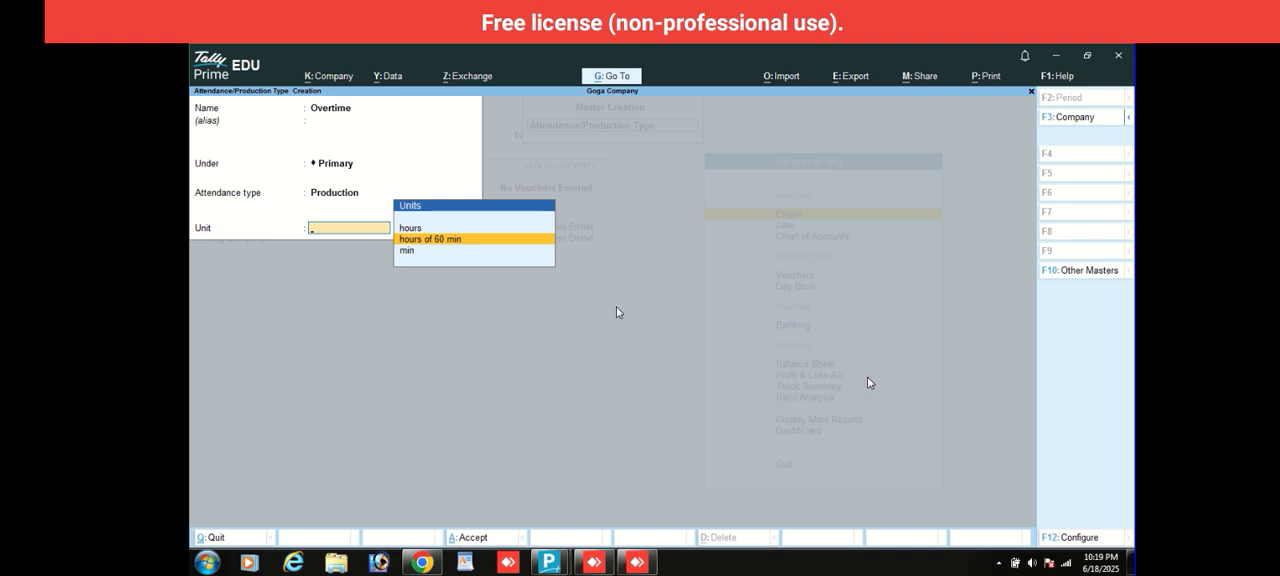
pyautogui.press('Return')
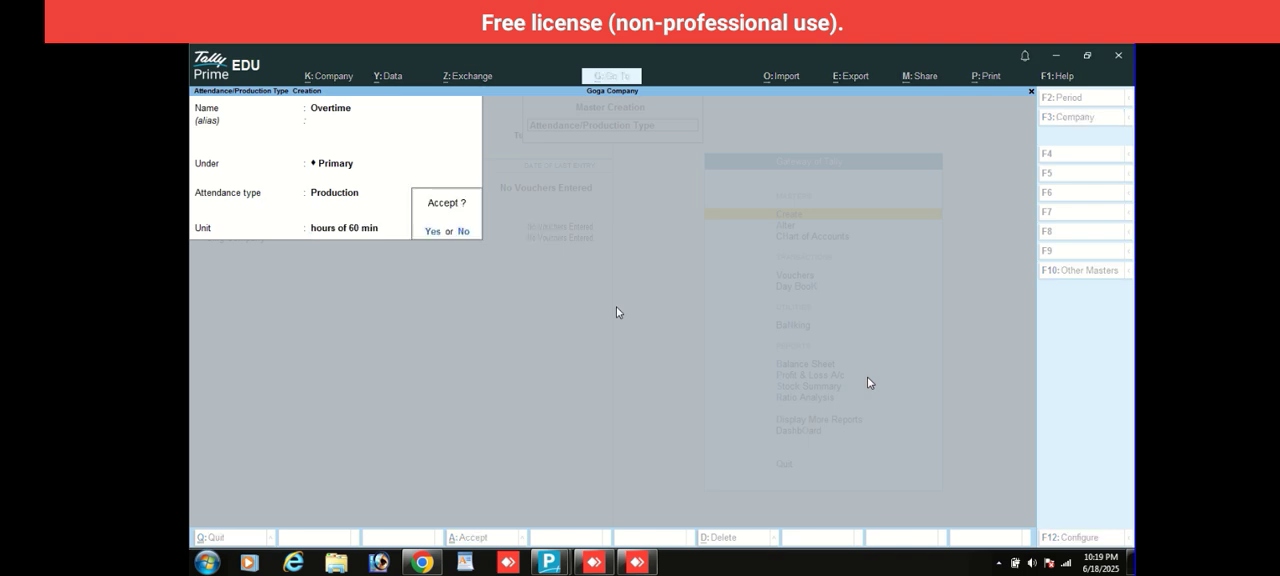
pyautogui.press('Return')
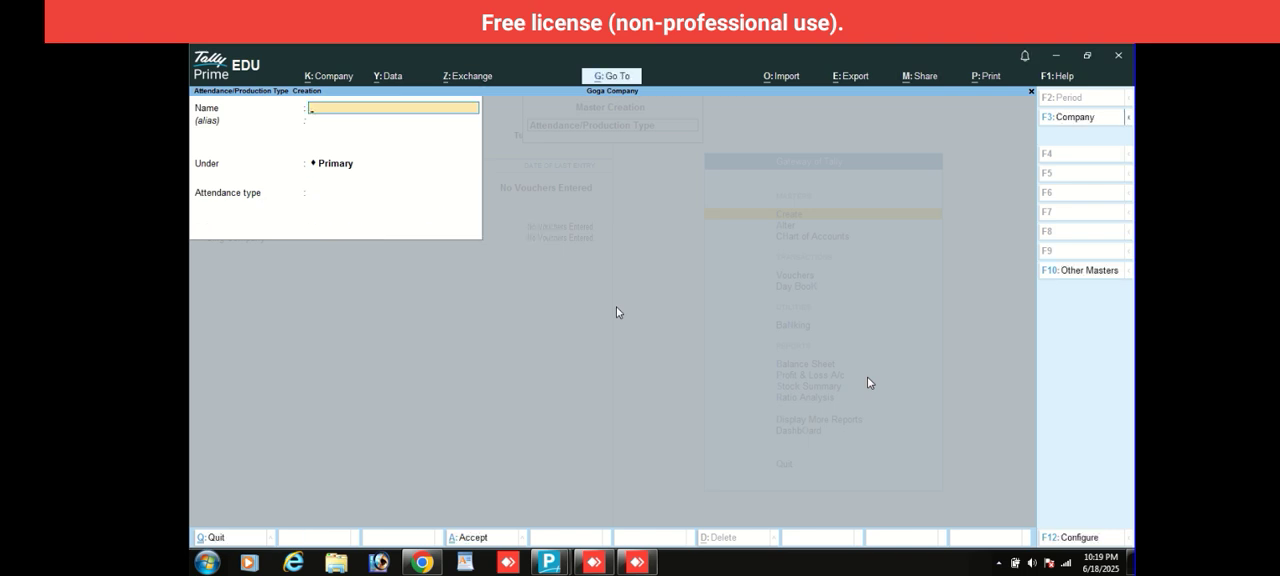
pyautogui.press('Escape')
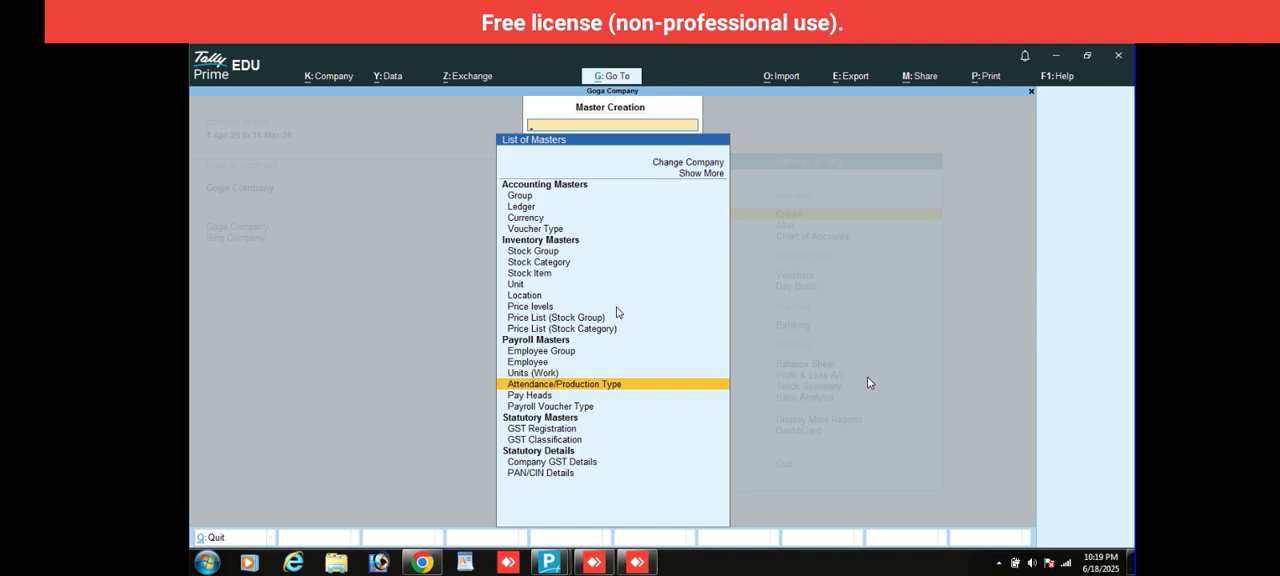
# - Start a pay head named Basic Salary as Earnings for Employees with Fixed income type under Indirect Expenses
pyautogui.press('Down')
pyautogui.press('Return')
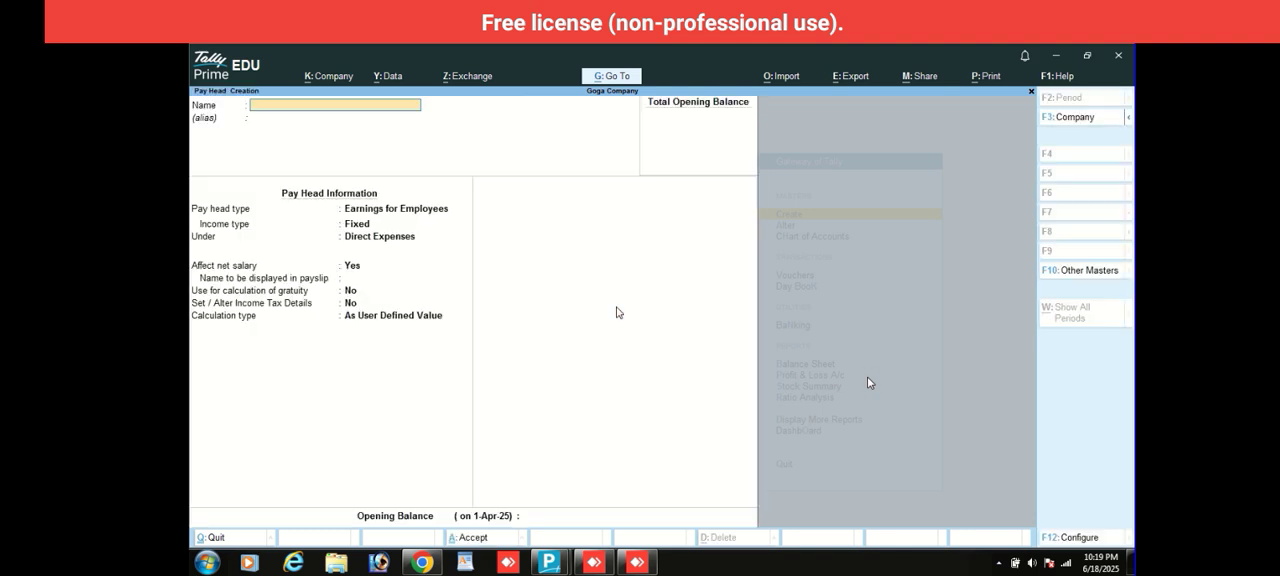
pyautogui.write('Basic Salary')
pyautogui.press('Return')
pyautogui.press('Return')
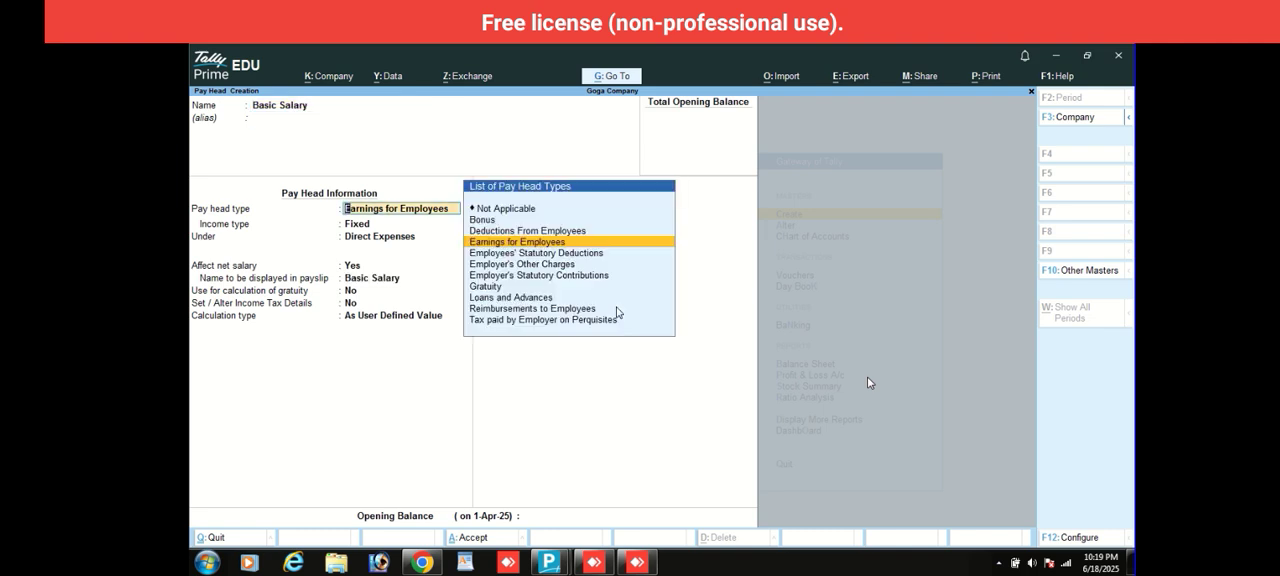
pyautogui.press('Return')
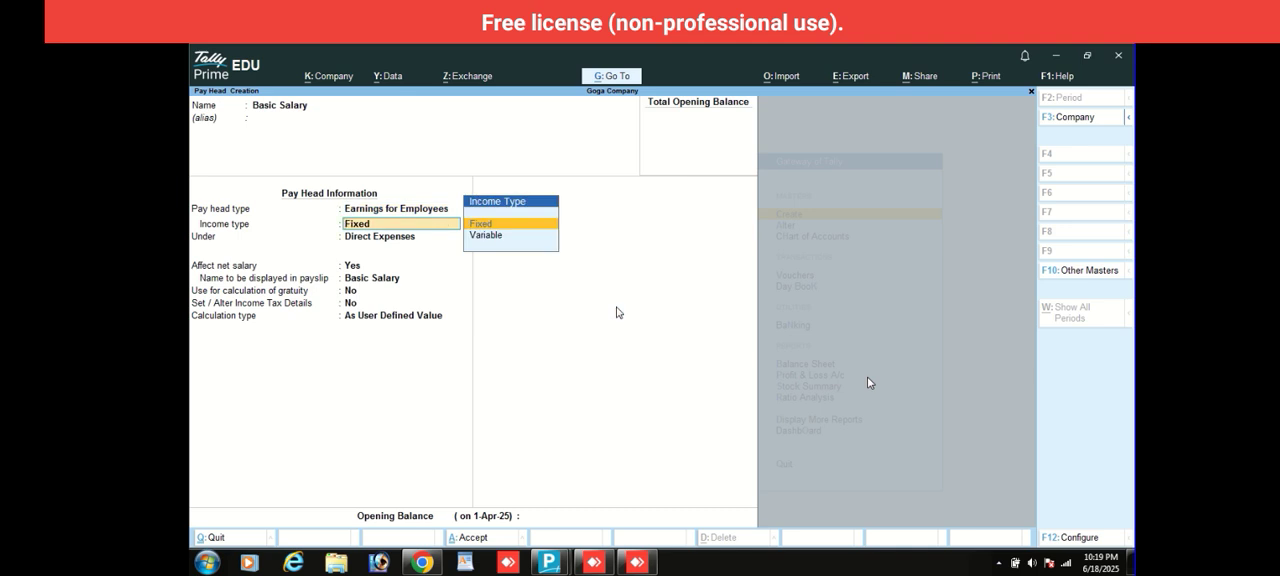
pyautogui.press('Return')
pyautogui.press('Down')
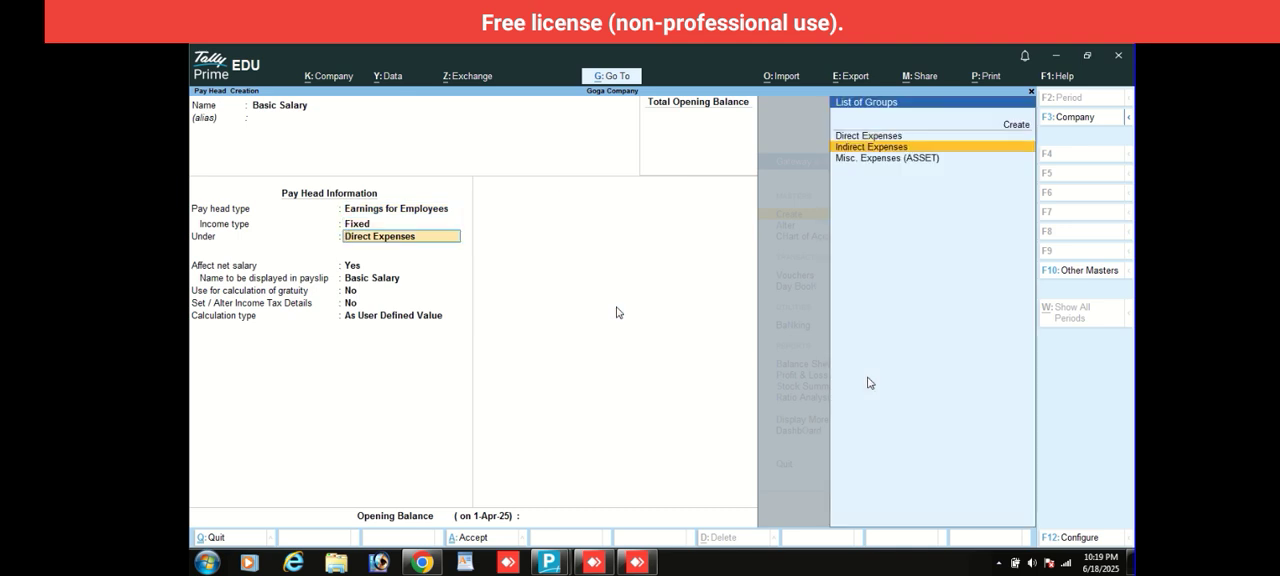
pyautogui.press('Return')
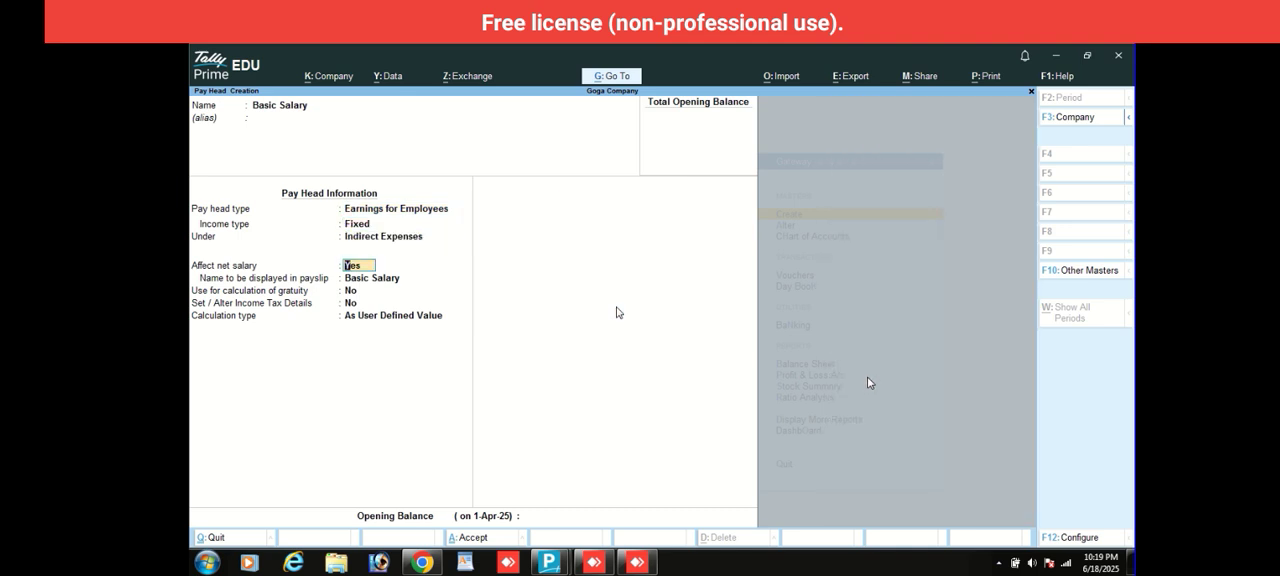
# - Keep Basic Salary affecting net salary without gratuity, and calculate it On Attendance using the Present attendance type
pyautogui.press('Return')
pyautogui.press('Return')
pyautogui.press('Return')
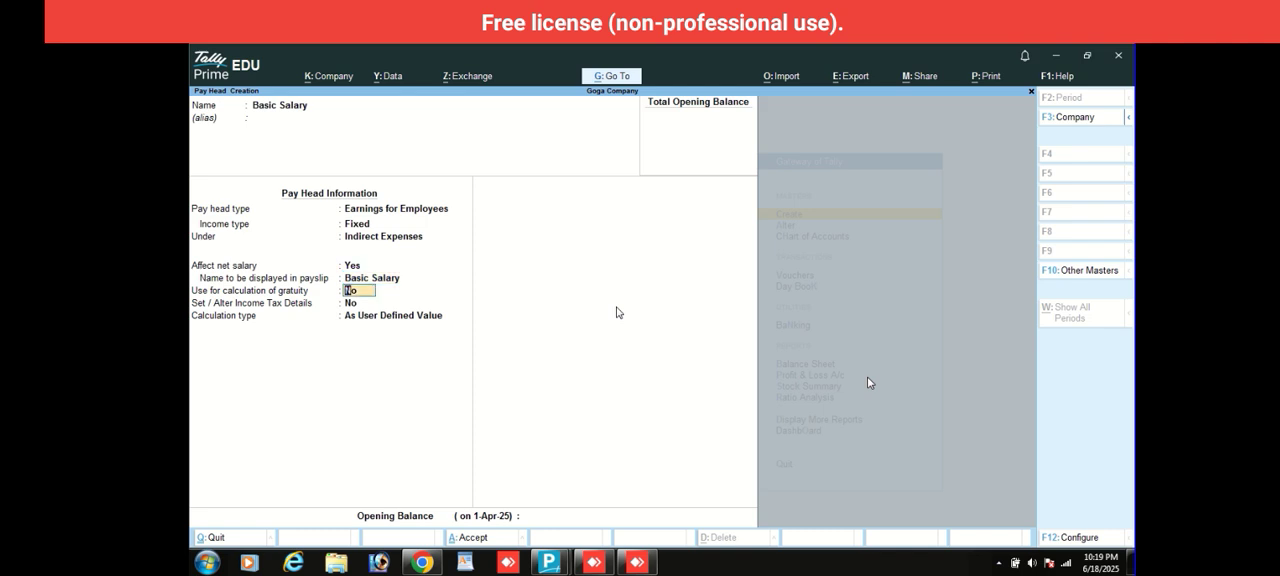
pyautogui.press('Return')
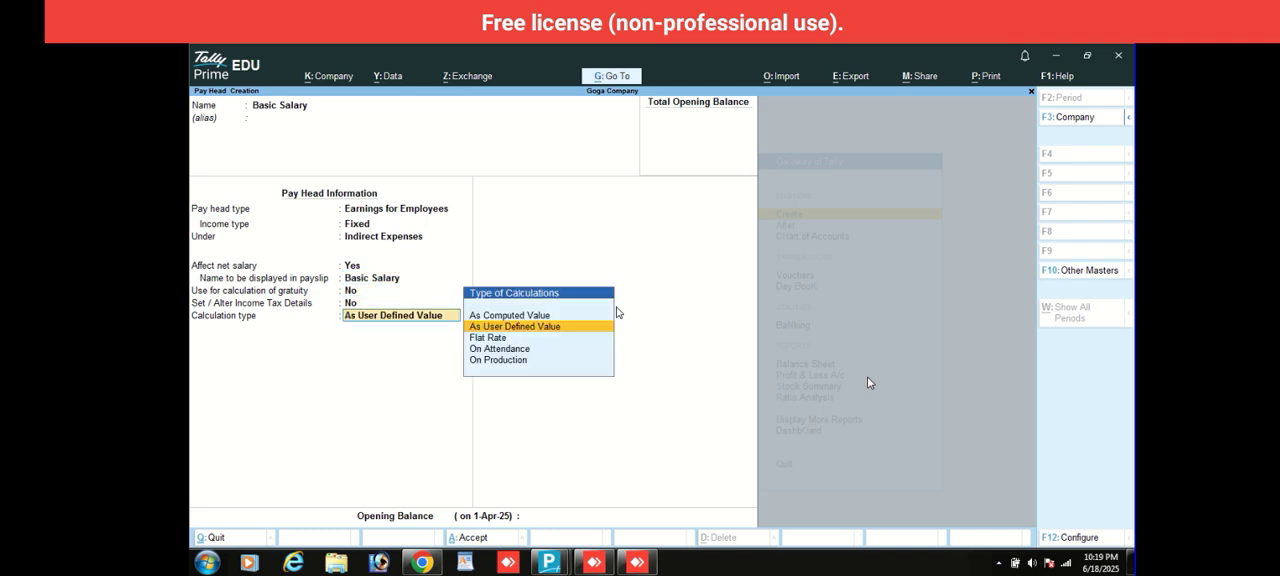
pyautogui.press('Down')
pyautogui.press('Down')
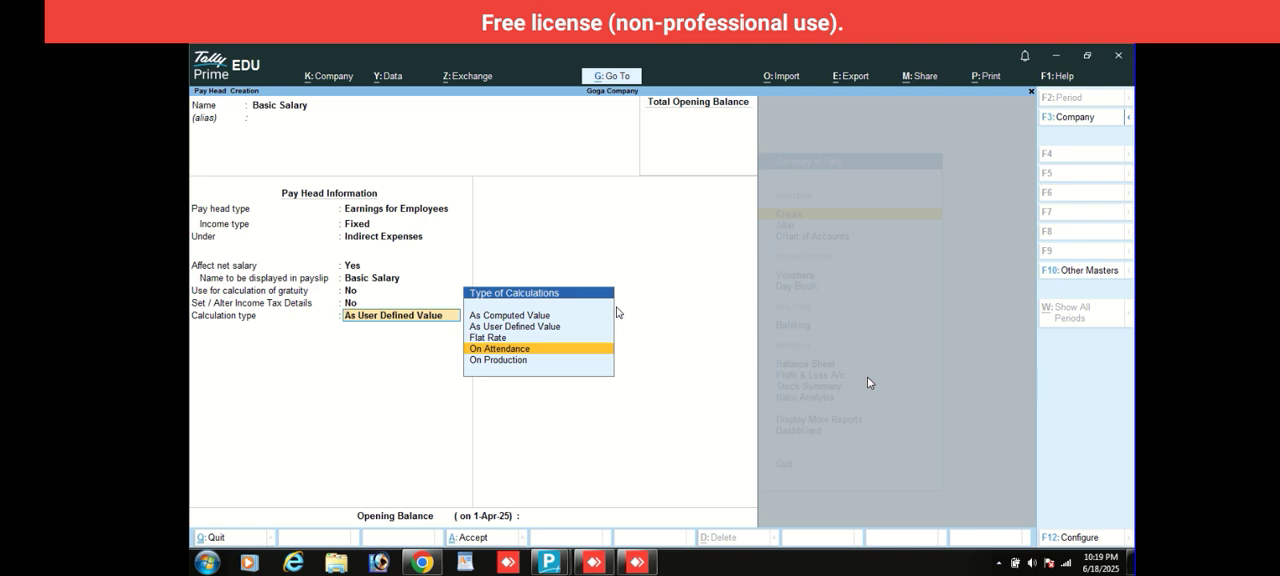
pyautogui.press('Return')
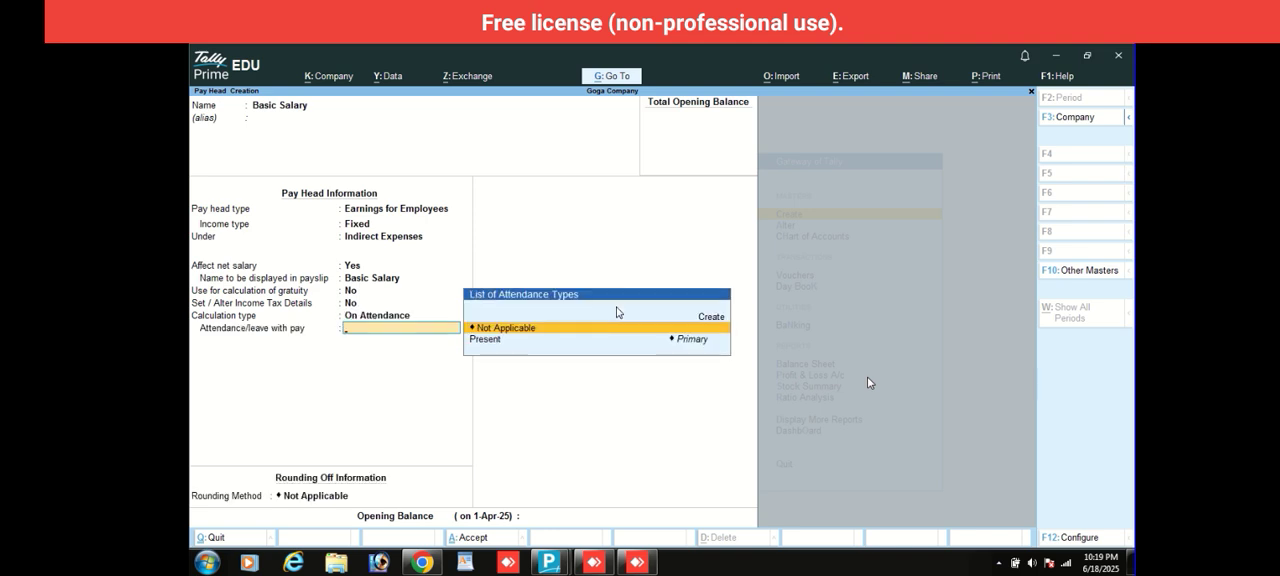
pyautogui.press('Down')
pyautogui.press('Return')
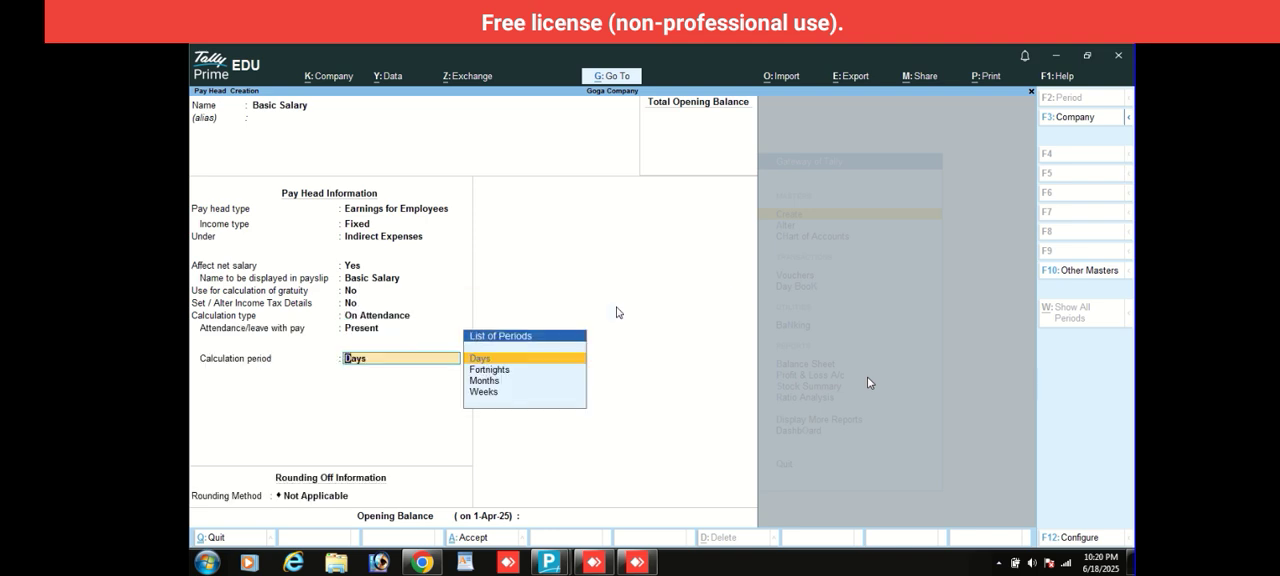
# - Set the Basic Salary calculation period to Days with rounding Not Applicable, and save the pay head
pyautogui.press('Down')
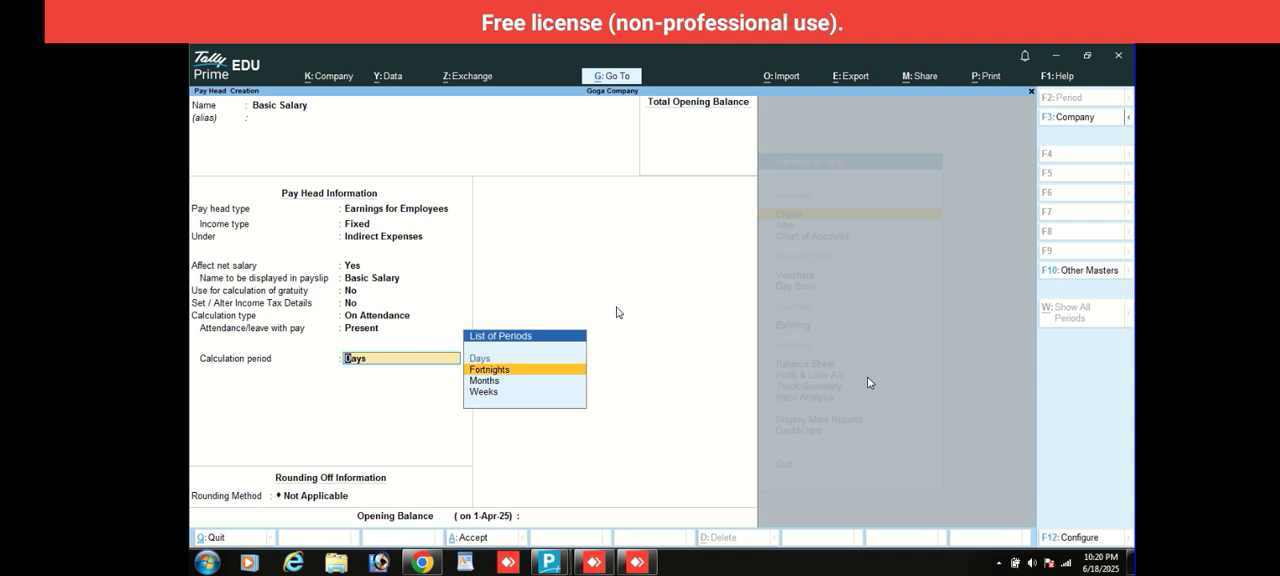
pyautogui.press('Up')
pyautogui.press('Return')
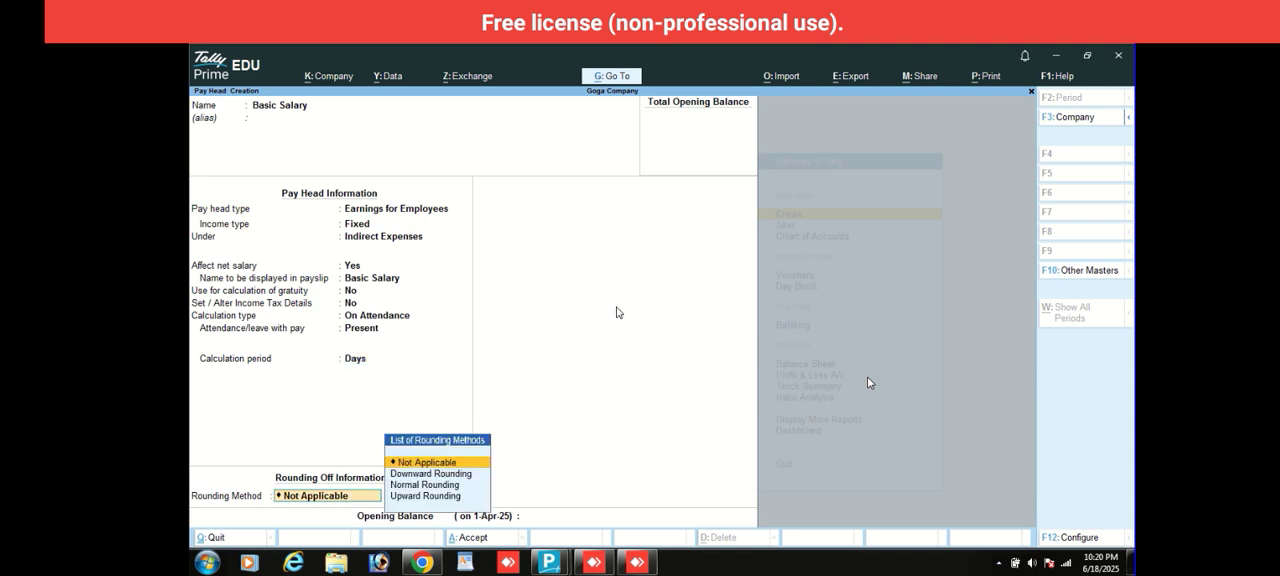
pyautogui.press('Return')
pyautogui.press('Return')
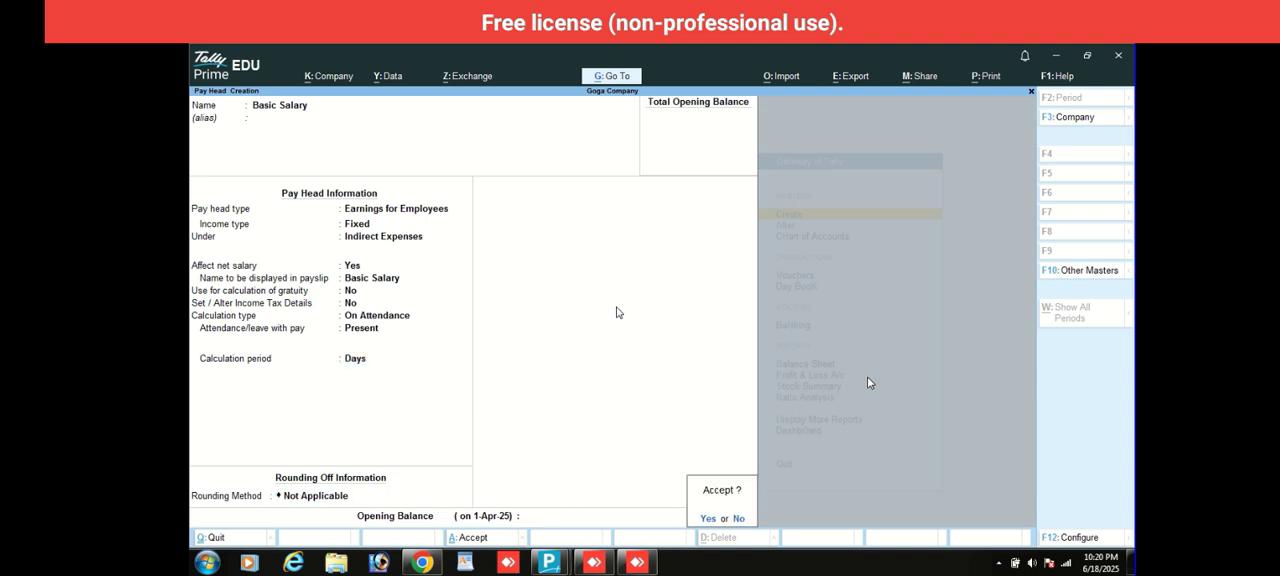
pyautogui.press('Return')
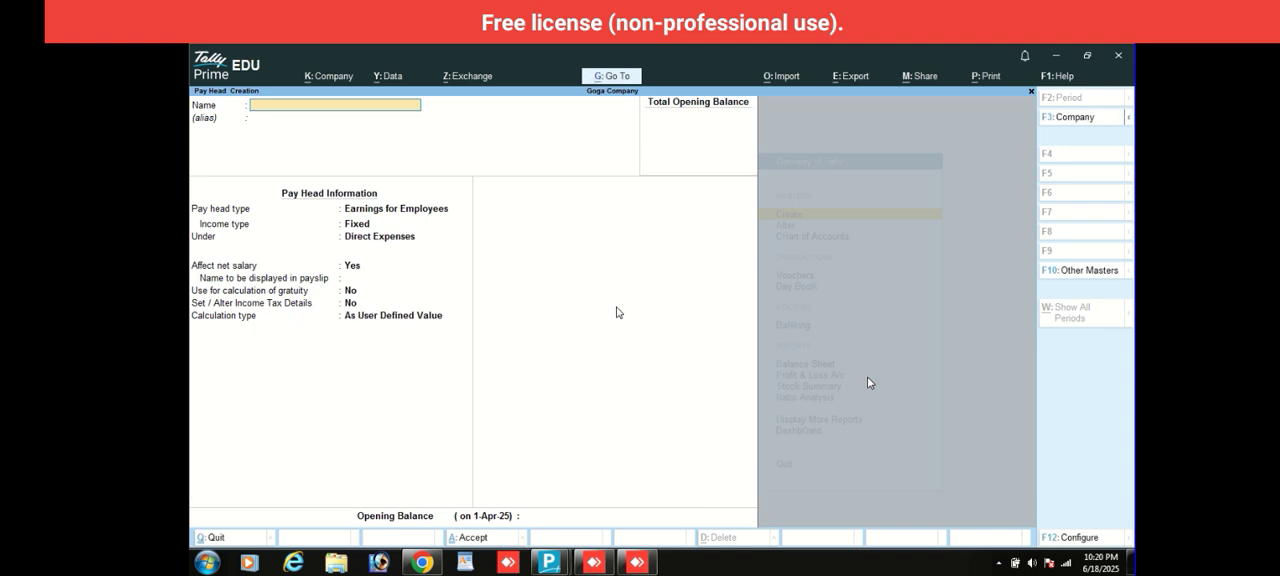
pyautogui.write('Da')
pyautogui.press('BackSpace')
pyautogui.press('BackSpace')
pyautogui.write('Hra')
pyautogui.press('BackSpace')
pyautogui.press('BackSpace')
pyautogui.write('THra')
# - Start a pay head named Hra as Earnings for Employees with Fixed income type under Indirect Expenses
pyautogui.press('Return')
pyautogui.press('Return')
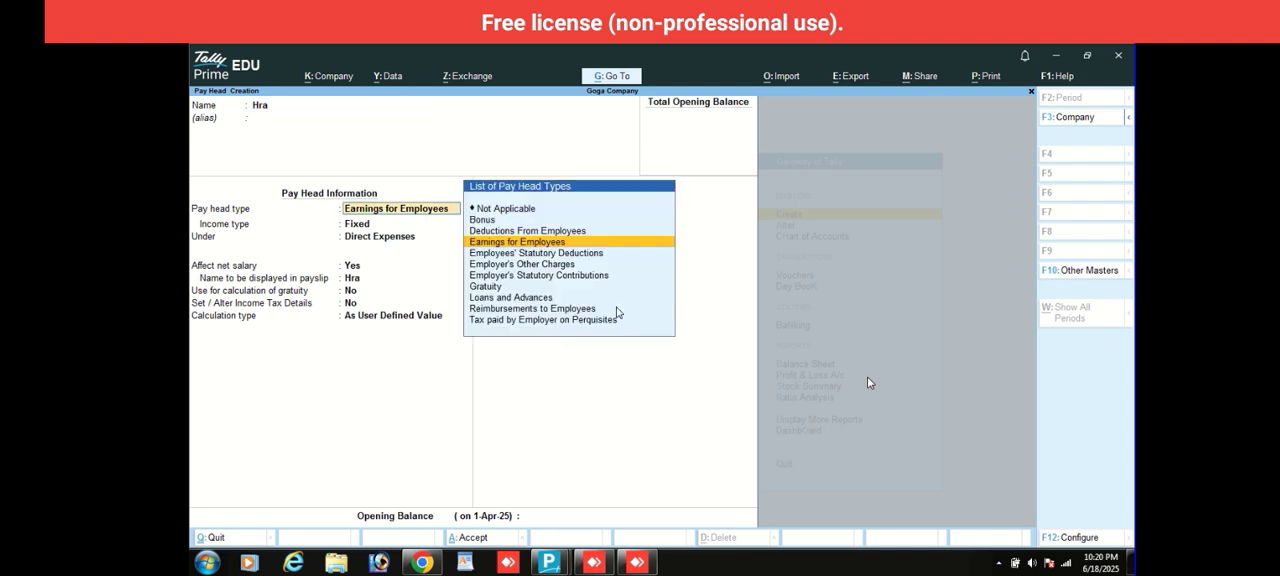
pyautogui.press('Return')
pyautogui.press('Return')
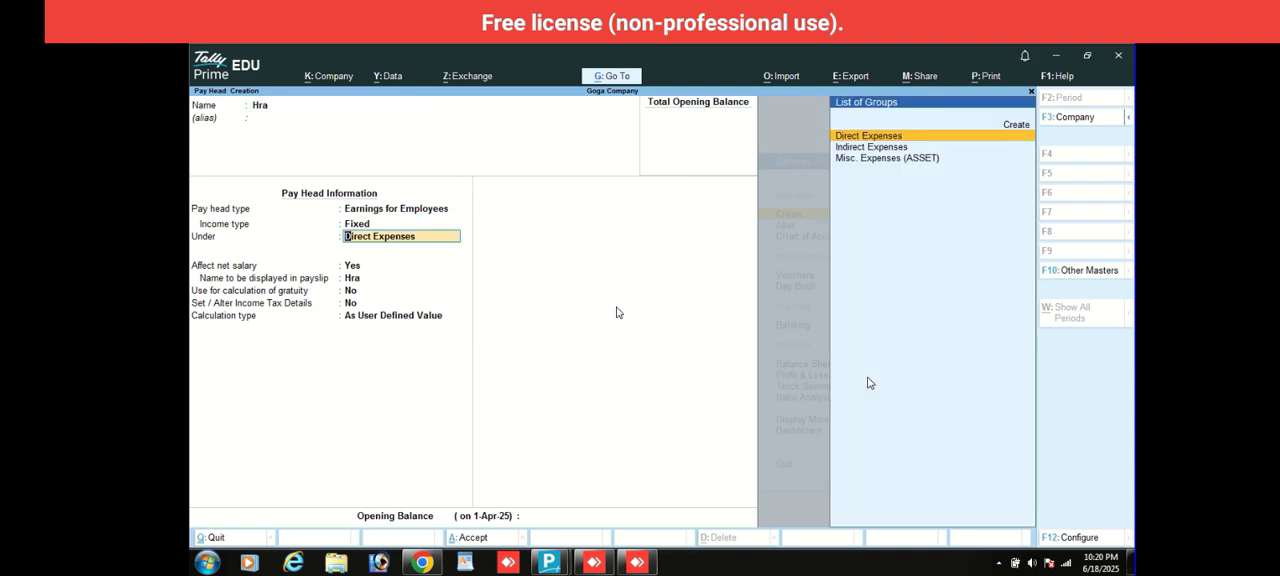
pyautogui.write('in')
# - Keep Hra affecting net salary without gratuity, and set its calculation type to As Computed Value for Months
pyautogui.press('Return')
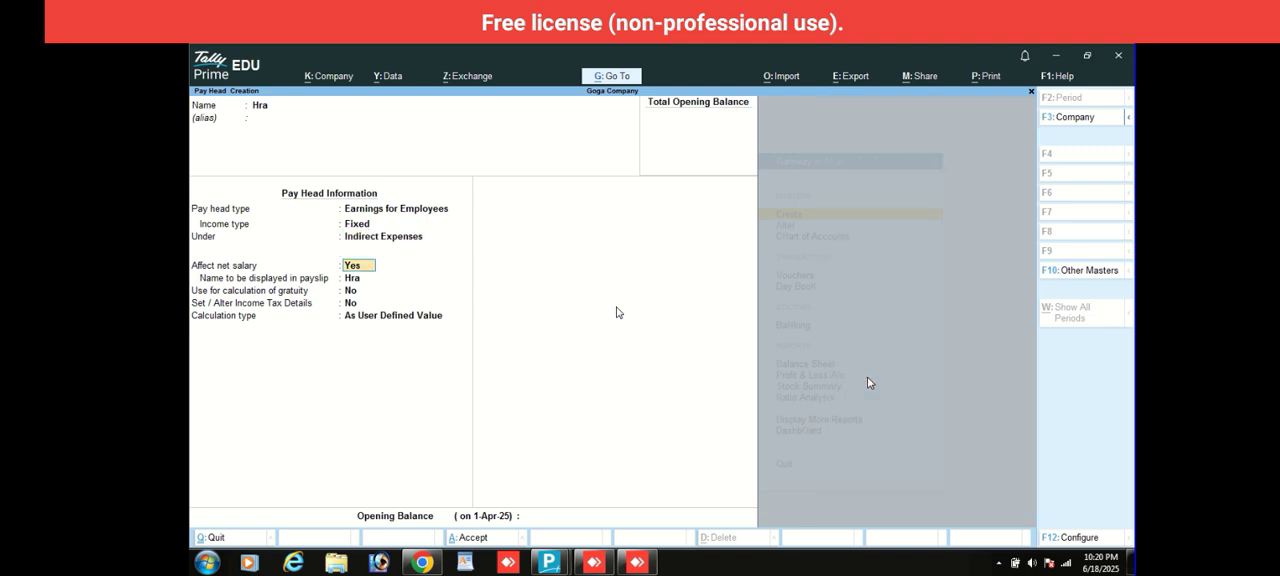
pyautogui.press('Return')
pyautogui.press('Return')
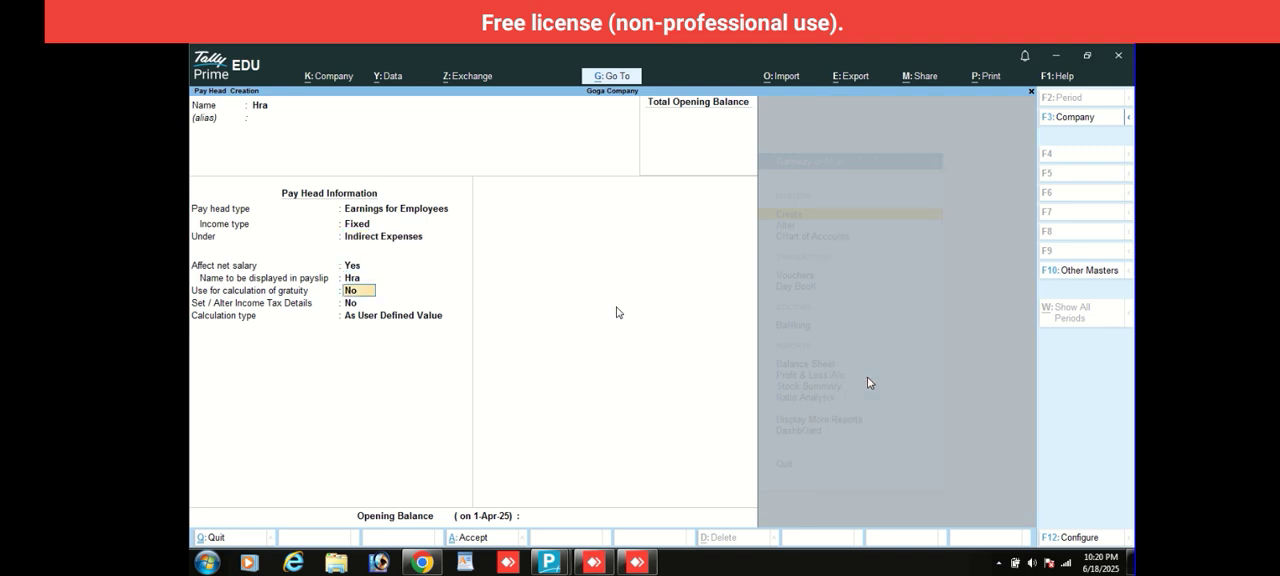
pyautogui.press('Return')
pyautogui.press('Return')
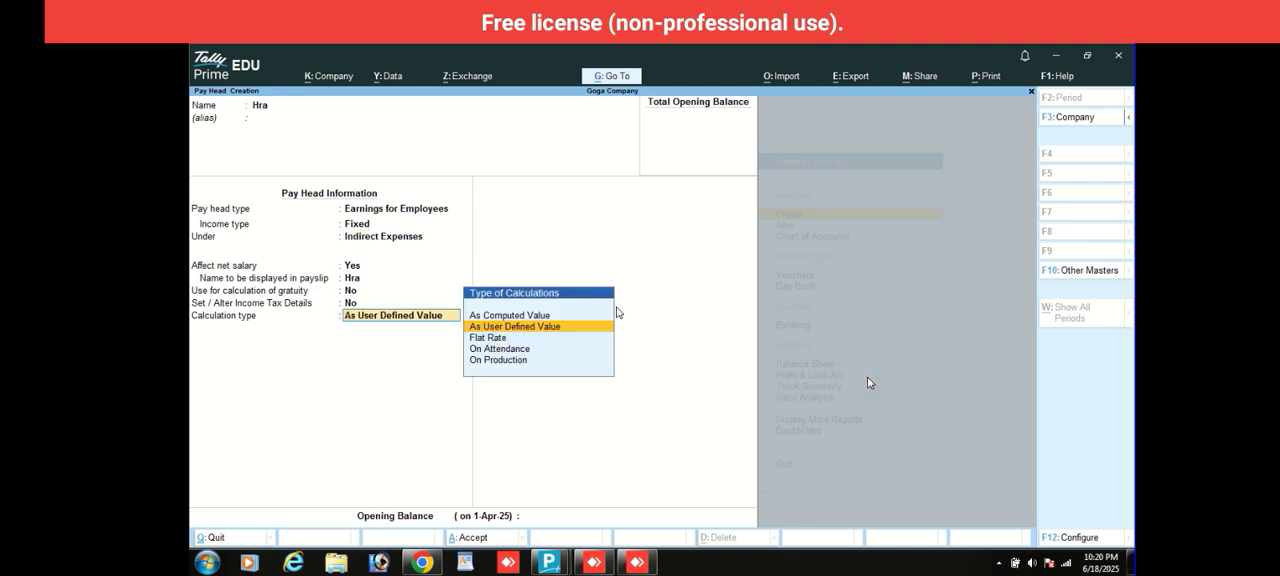
pyautogui.press('Up')
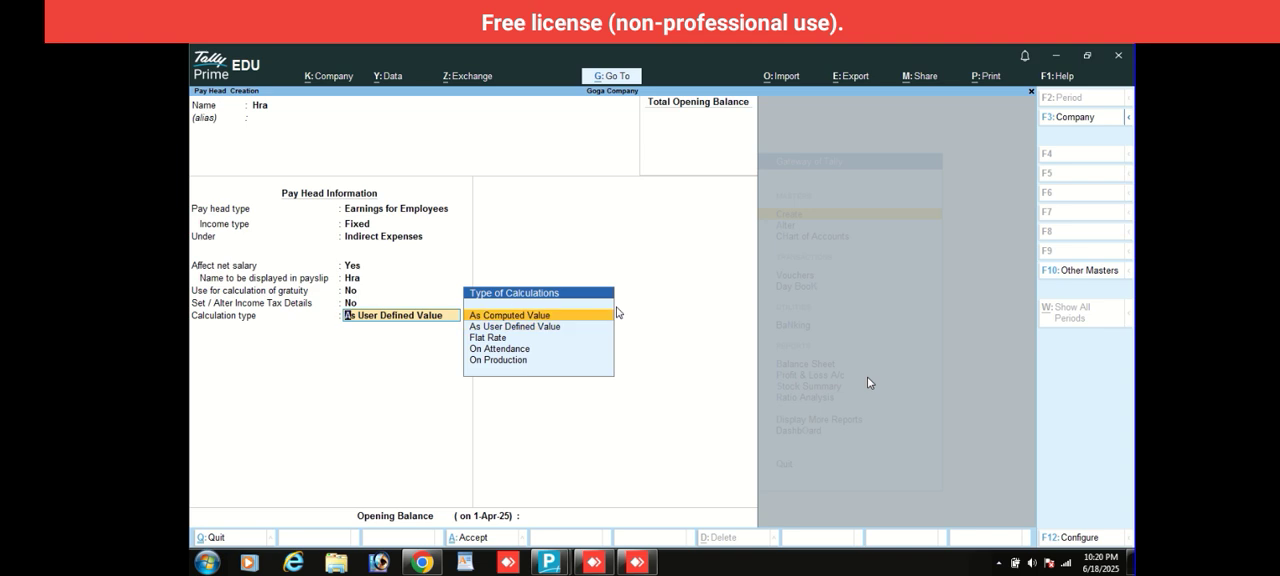
pyautogui.press('Return')
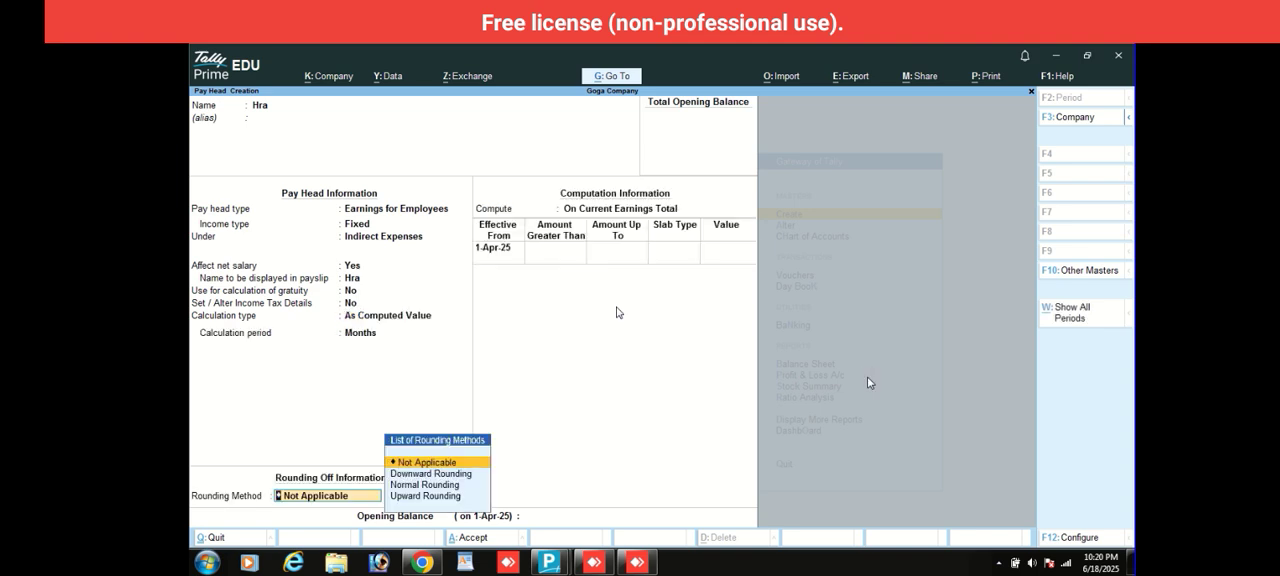
# - Compute Hra On Current Earnings Total with a Percentage slab of 10% and no rounding, and save the pay head
pyautogui.press('Return')
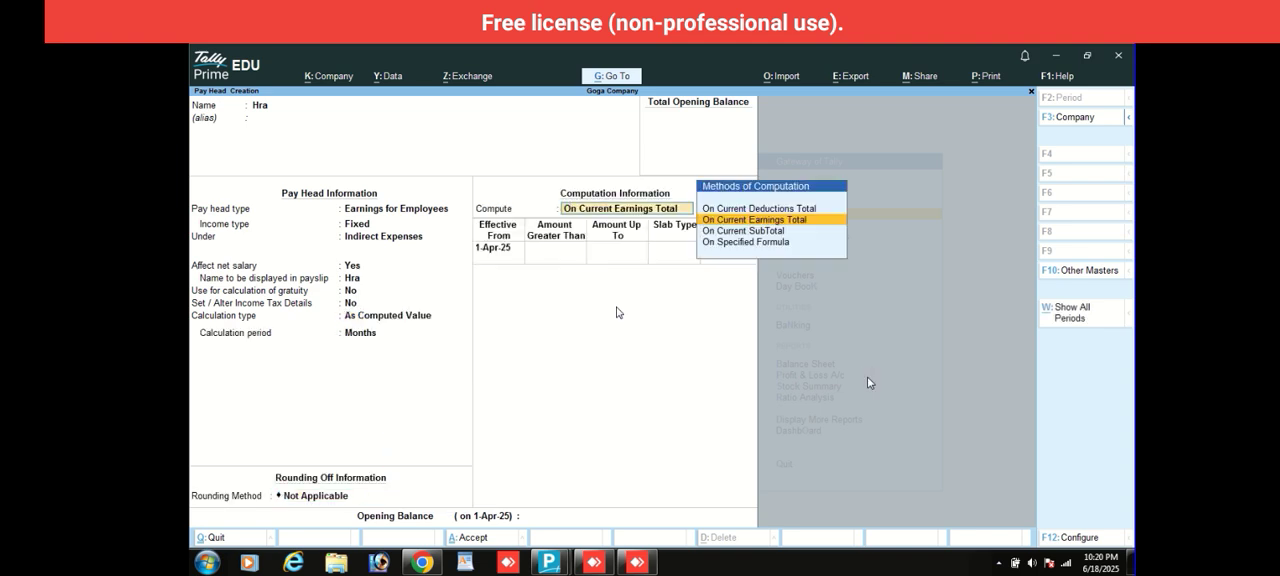
pyautogui.press('Return')
pyautogui.press('Return')
pyautogui.press('Return')
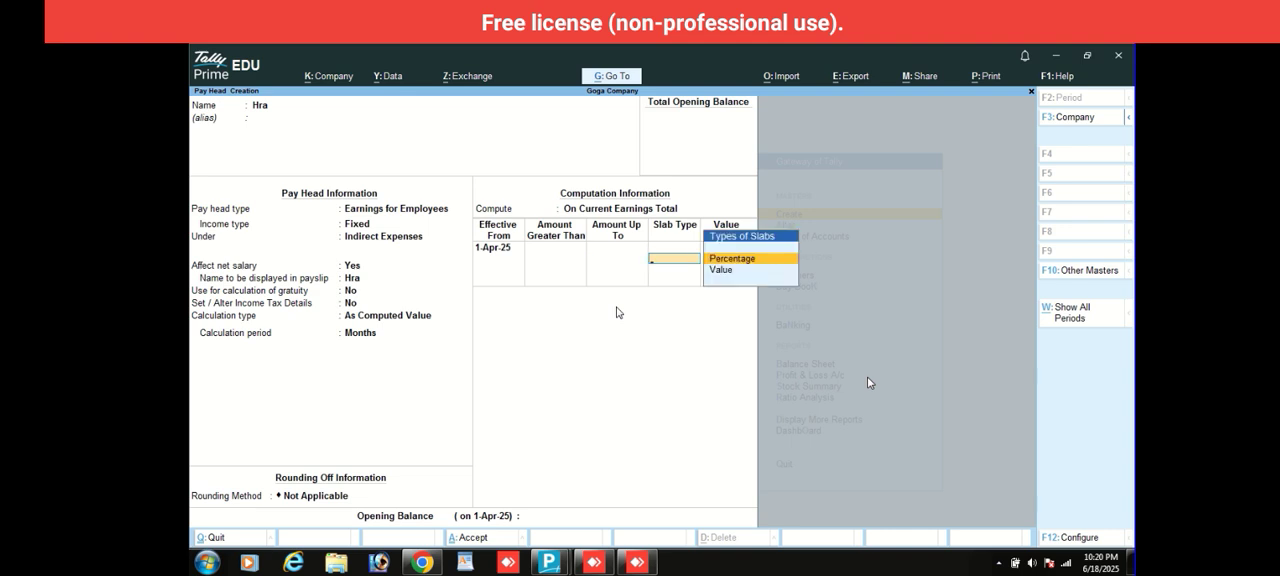
pyautogui.press('Return')
pyautogui.write('10')
pyautogui.press('Return')
pyautogui.press('Return')
pyautogui.press('Return')
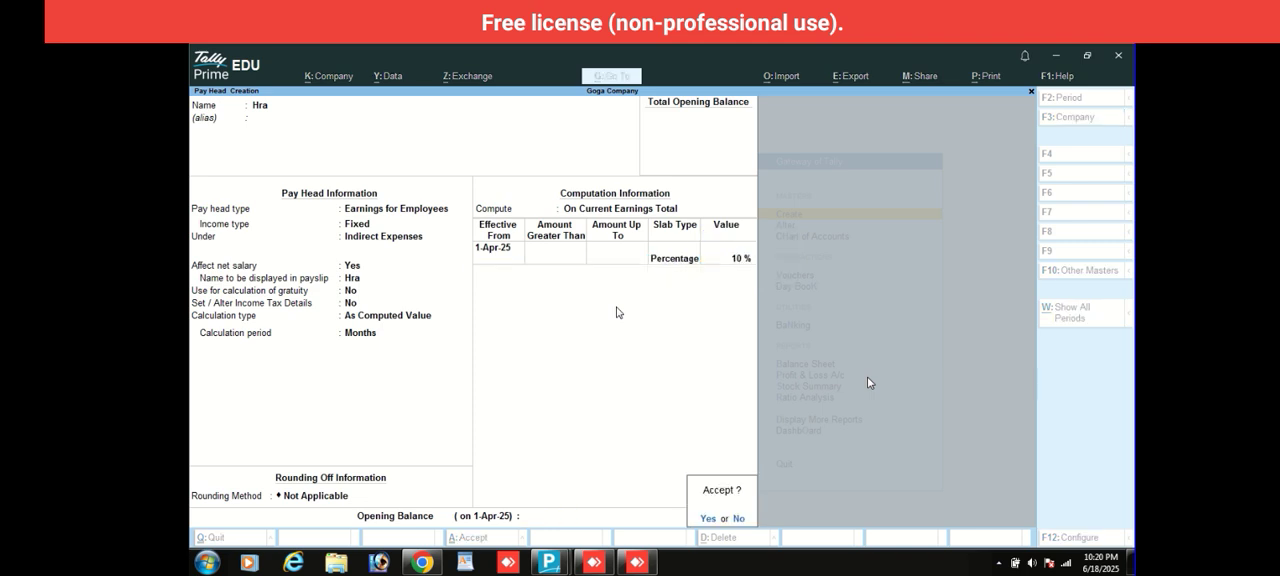
pyautogui.press('Return')
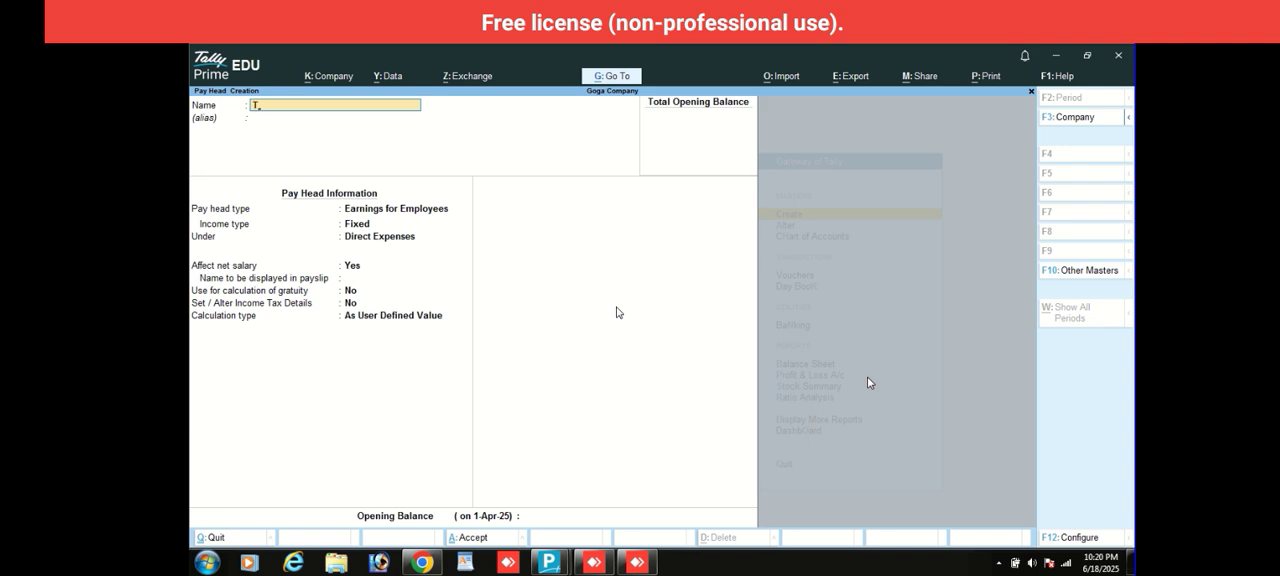
# - Start a pay head named Da as Earnings for Employees with Fixed income type under Indirect Expenses
pyautogui.write('Da')
pyautogui.press('Return')
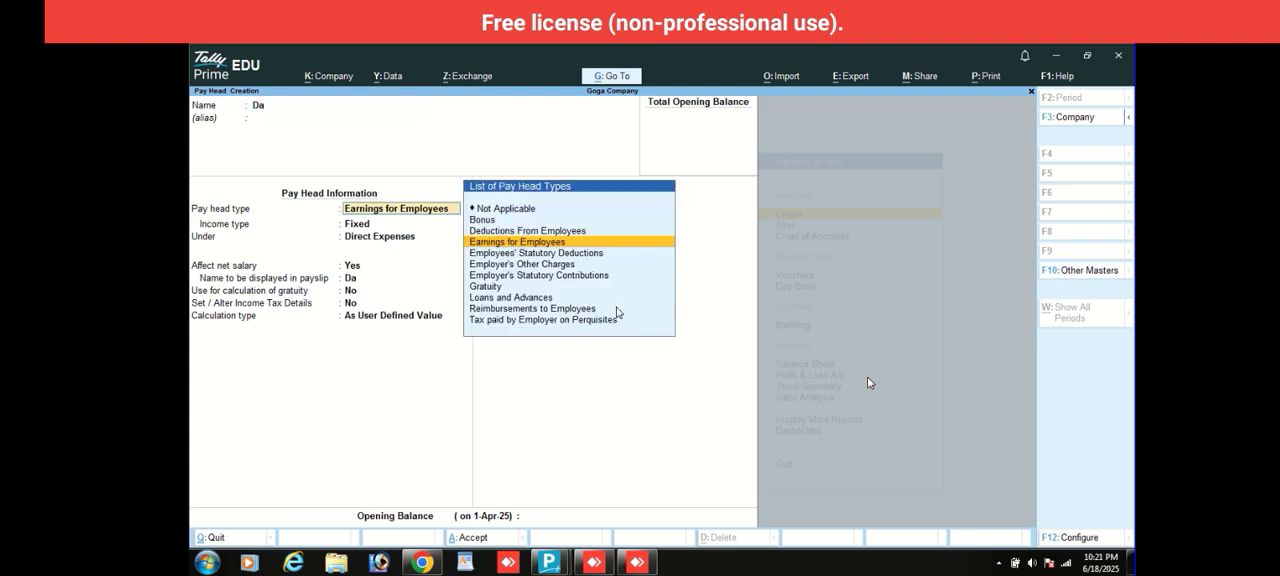
pyautogui.press('Return')
pyautogui.press('Return')
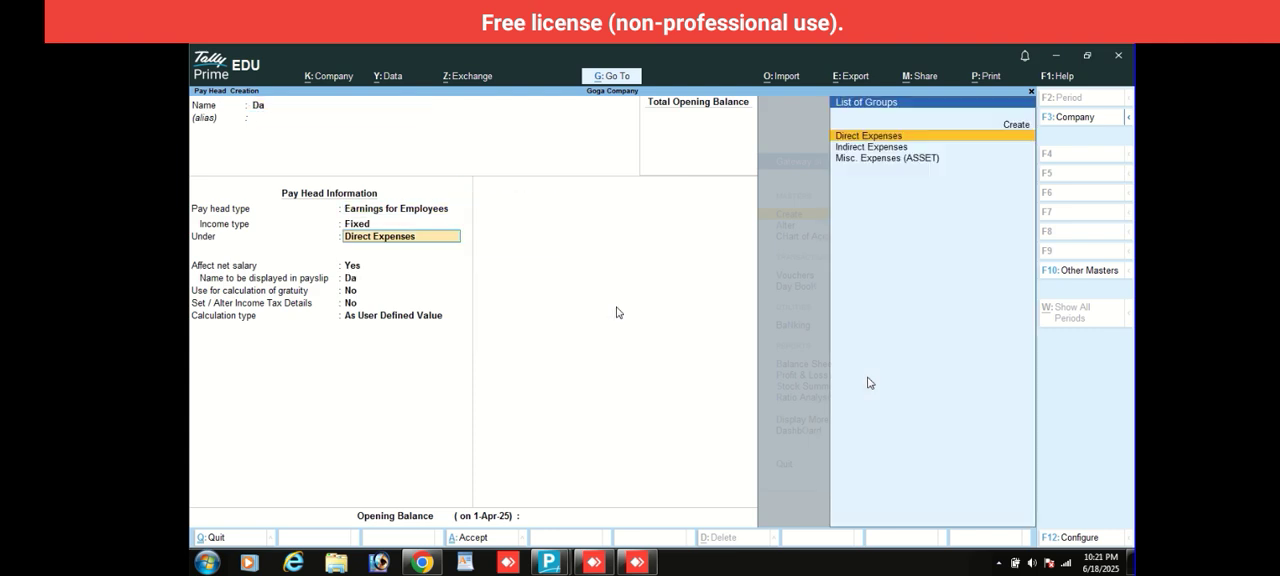
pyautogui.write('In')
# - Keep Da affecting net salary without gratuity, and set its calculation type to As Computed Value for Months
pyautogui.press('Return')
pyautogui.press('Return')
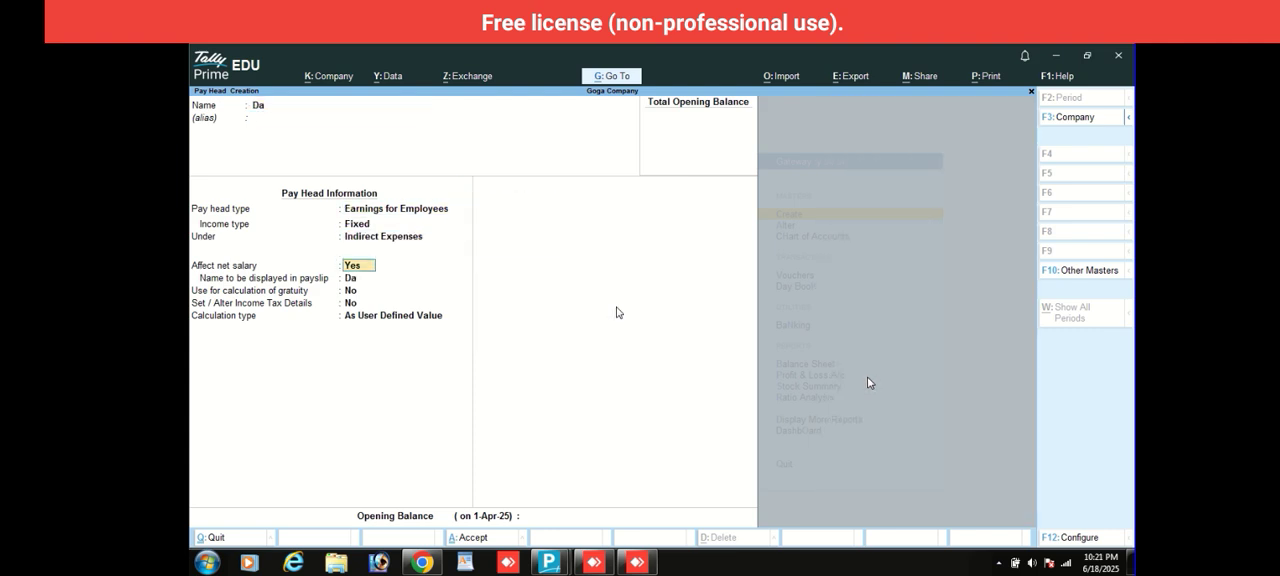
pyautogui.press('Return')
pyautogui.press('Return')
pyautogui.press('Return')
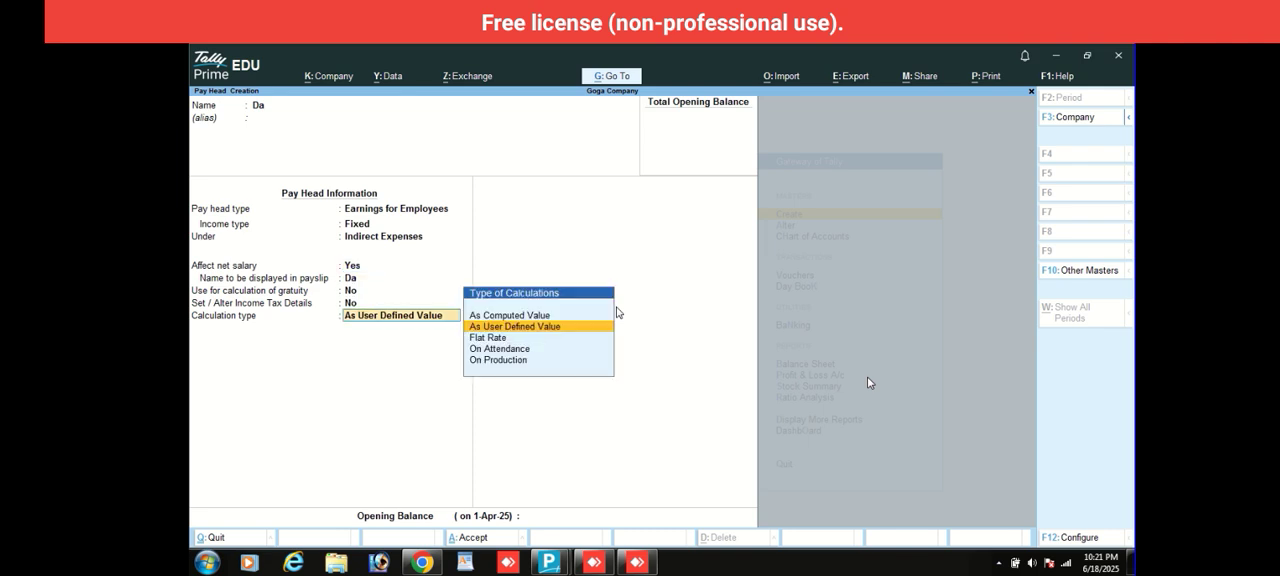
pyautogui.press('Up')
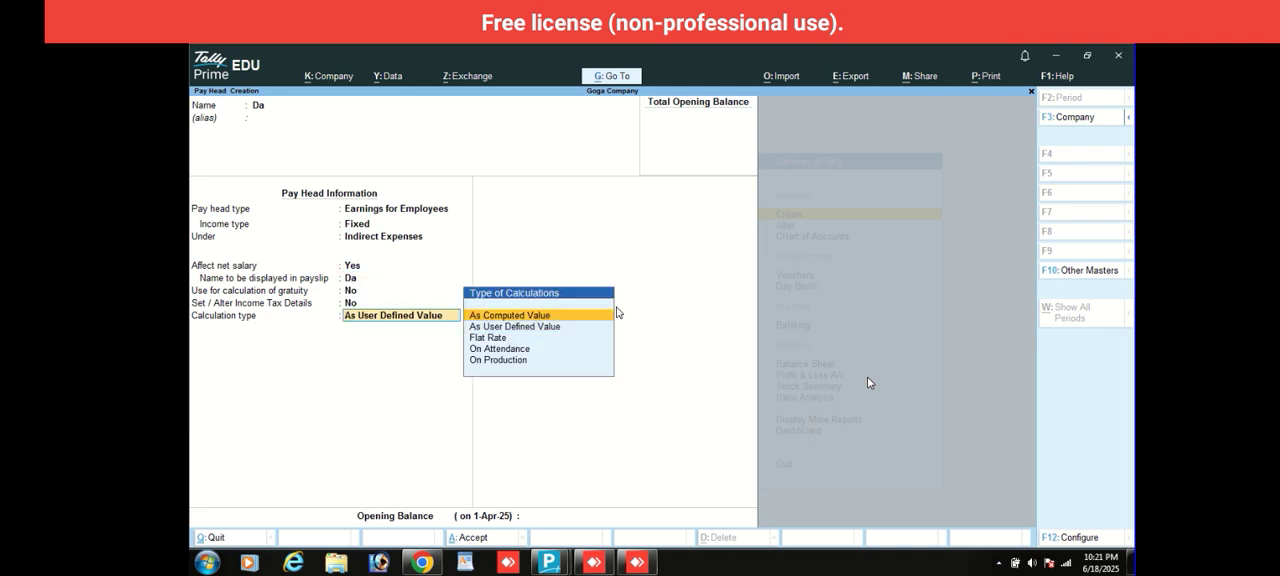
pyautogui.press('Return')
pyautogui.press('Return')
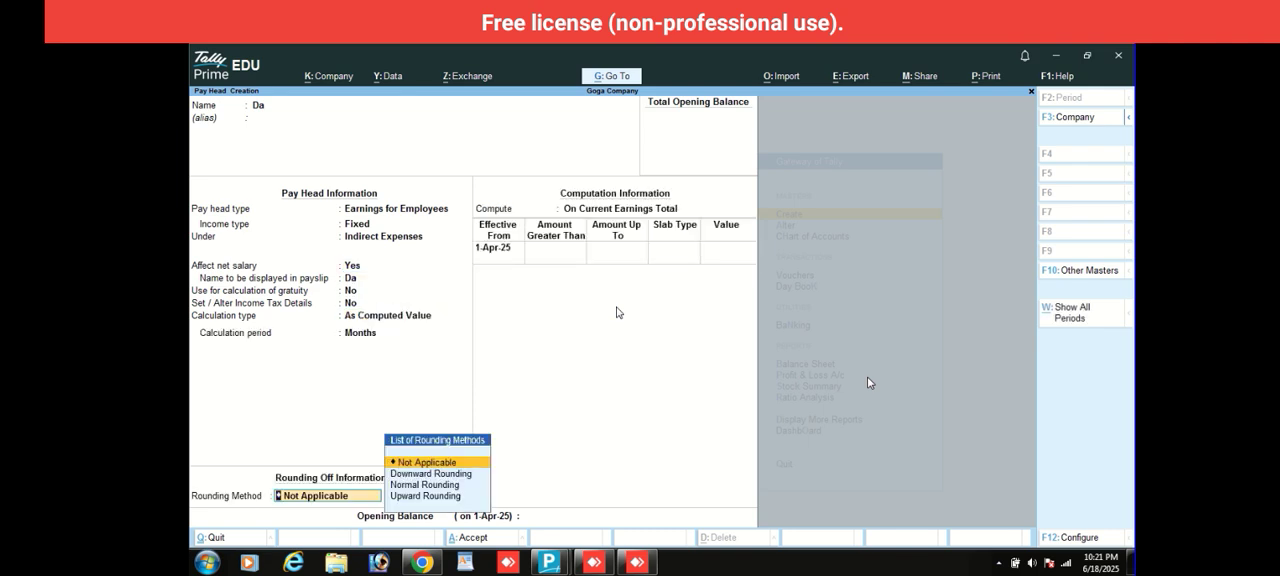
# - Compute Da On Current Earnings Total with a Percentage slab of 15% and no rounding, and save the pay head
pyautogui.press('Return')
pyautogui.press('Return')
pyautogui.press('Return')
pyautogui.press('Return')
pyautogui.press('Return')
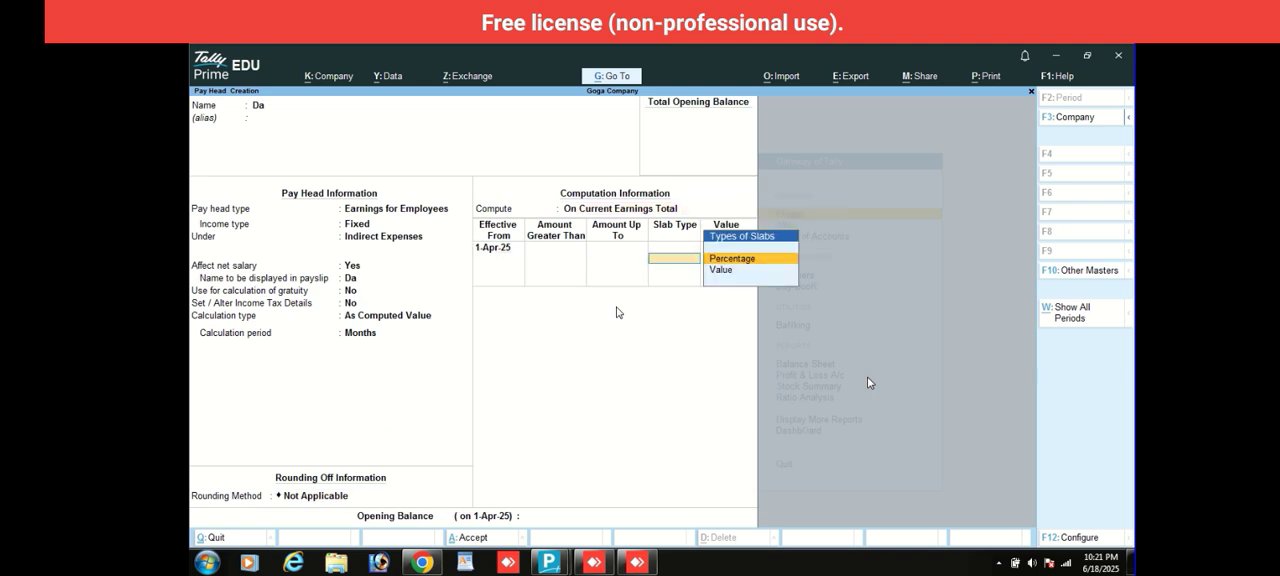
pyautogui.press('Return')
pyautogui.write('15')
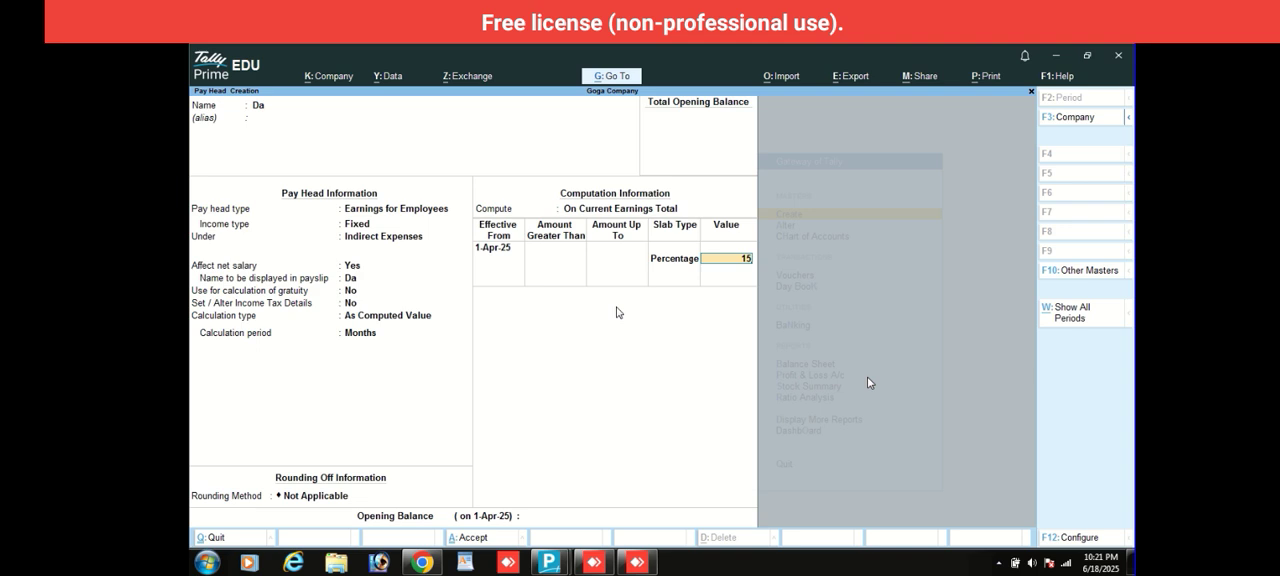
pyautogui.press('Return')
pyautogui.press('Return')
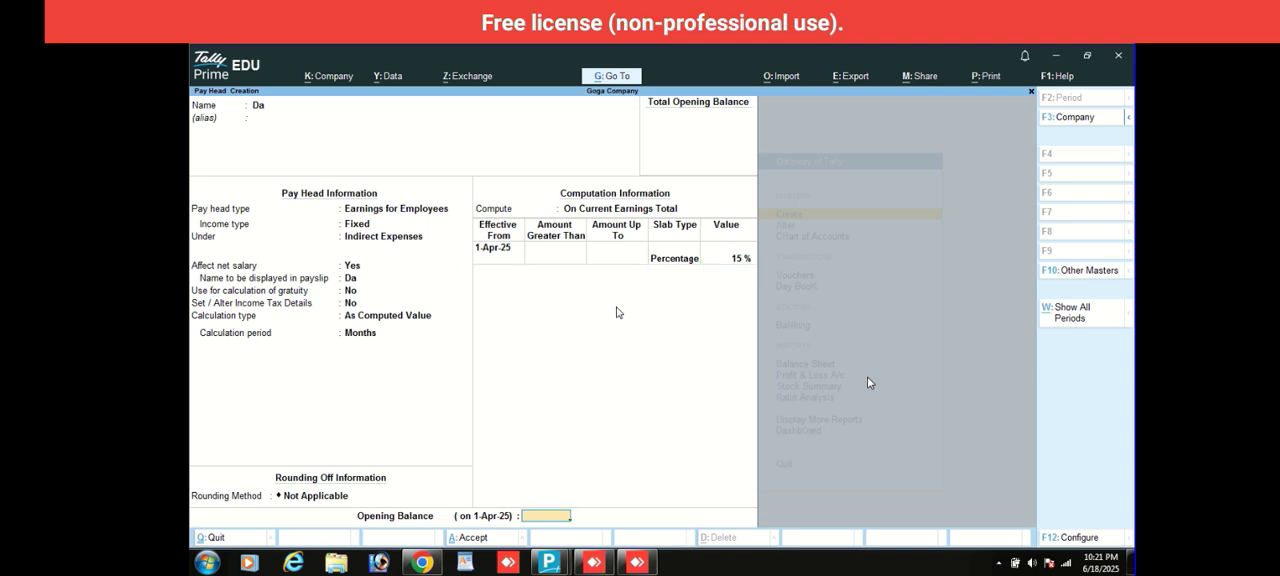
pyautogui.press('Return')
pyautogui.press('Return')
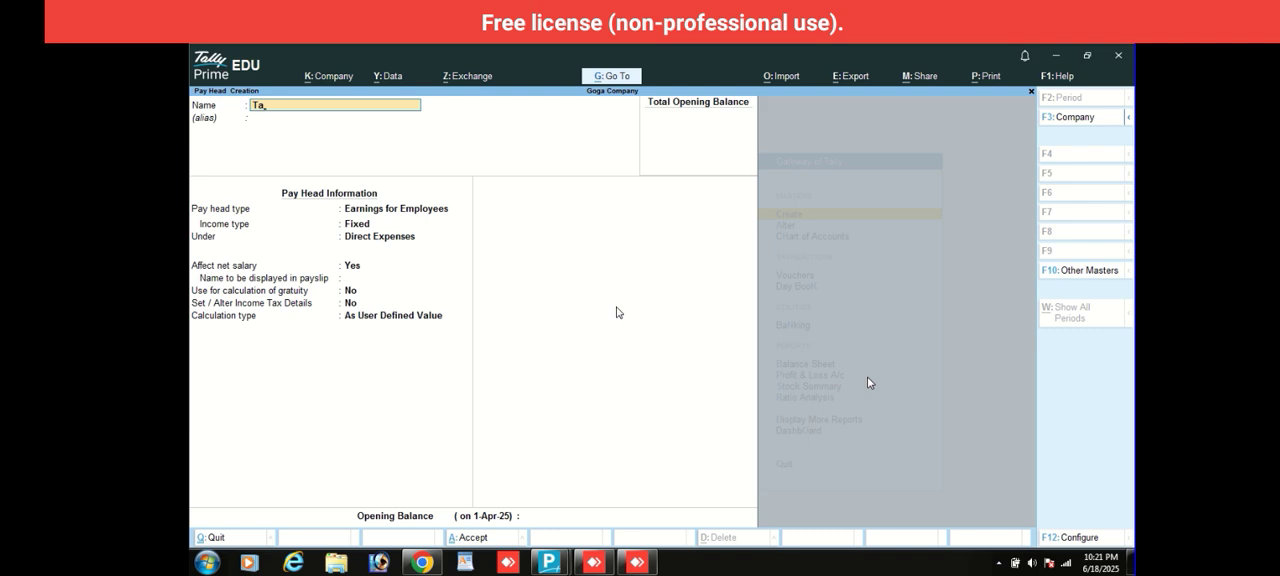
# - Start a pay head named Ta as Earnings for Employees with Fixed income type under Indirect Expenses
pyautogui.write('Ta')
pyautogui.press('Return')
pyautogui.press('Return')
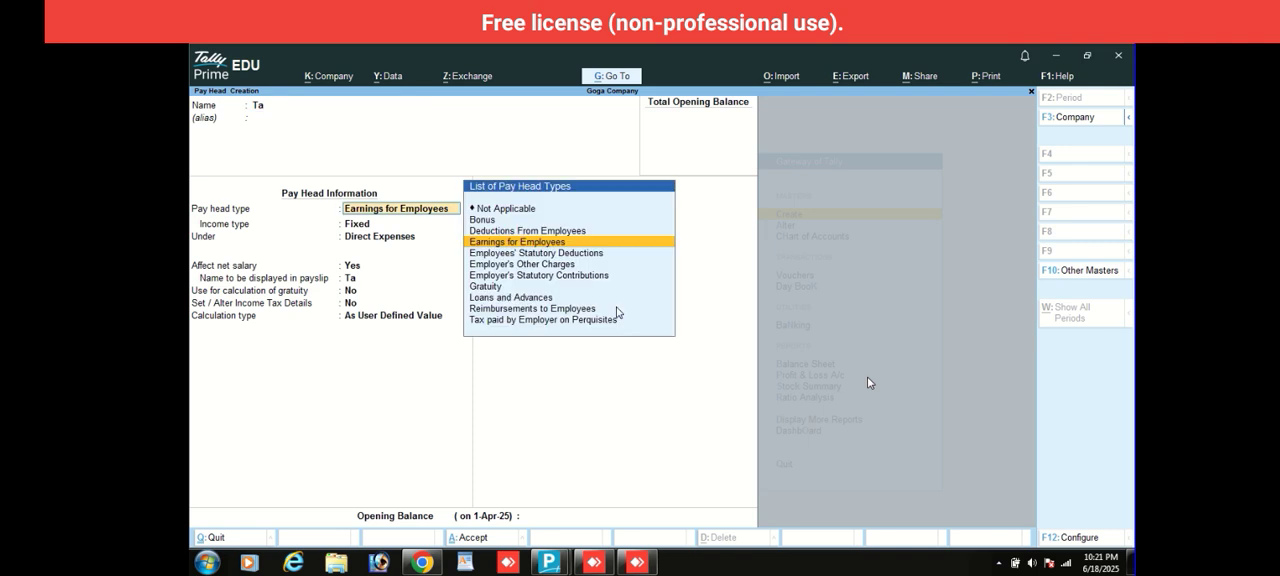
pyautogui.press('Return')
pyautogui.press('Return')
pyautogui.write('In')
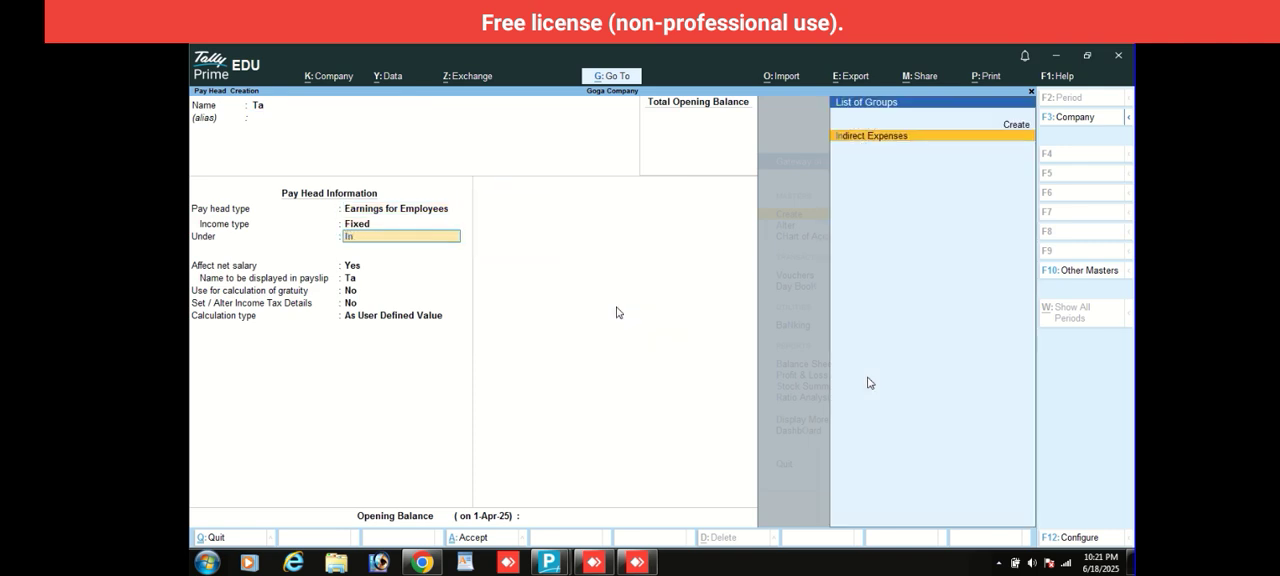
pyautogui.press('Return')
pyautogui.press('Return')
pyautogui.press('Return')
pyautogui.press('Return')
pyautogui.press('Return')
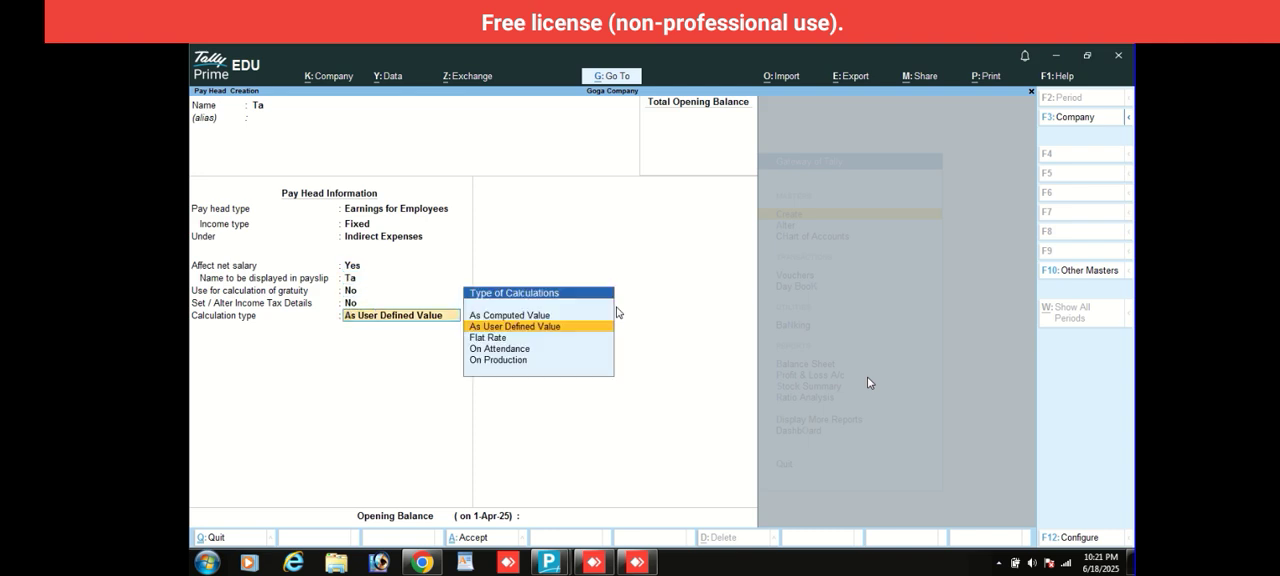
# - Keep Ta affecting net salary without gratuity, and set its calculation type to As Computed Value for Months
pyautogui.press('Up')
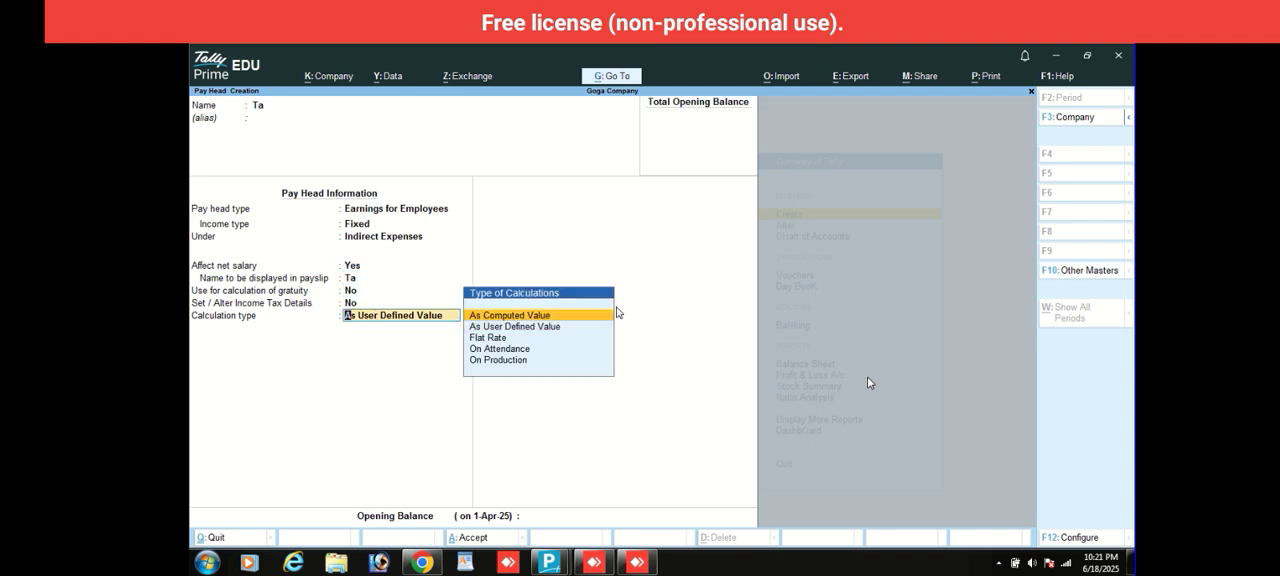
pyautogui.press('Return')
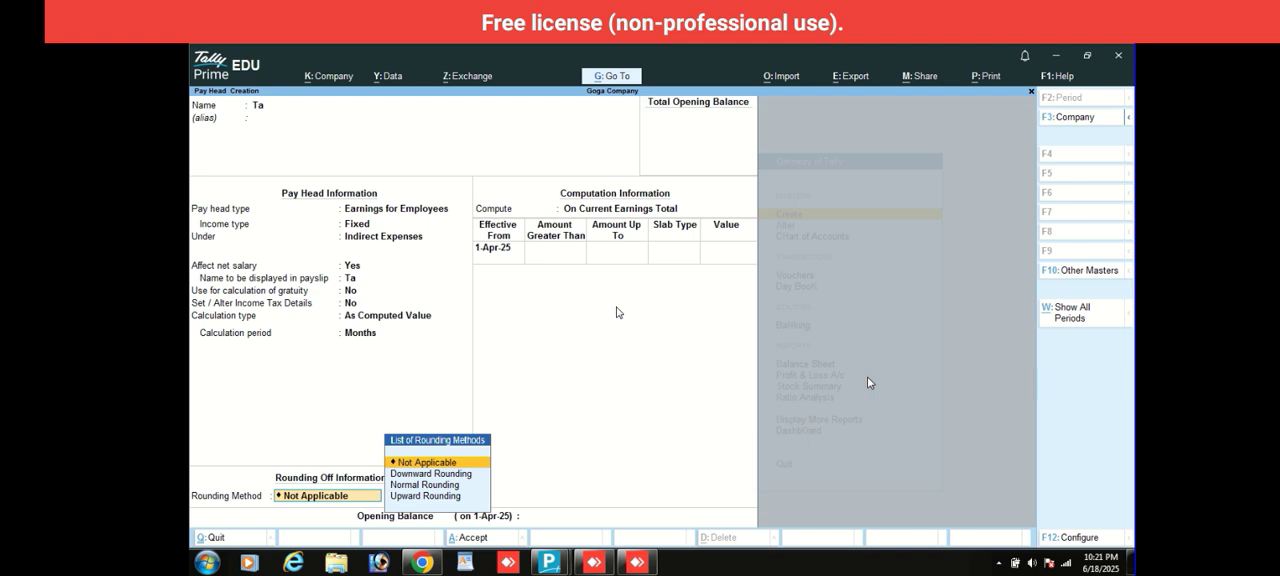
# - Compute Ta On Current Earnings Total with a Percentage slab of 20% and no rounding, and save the pay head
pyautogui.press('Return')
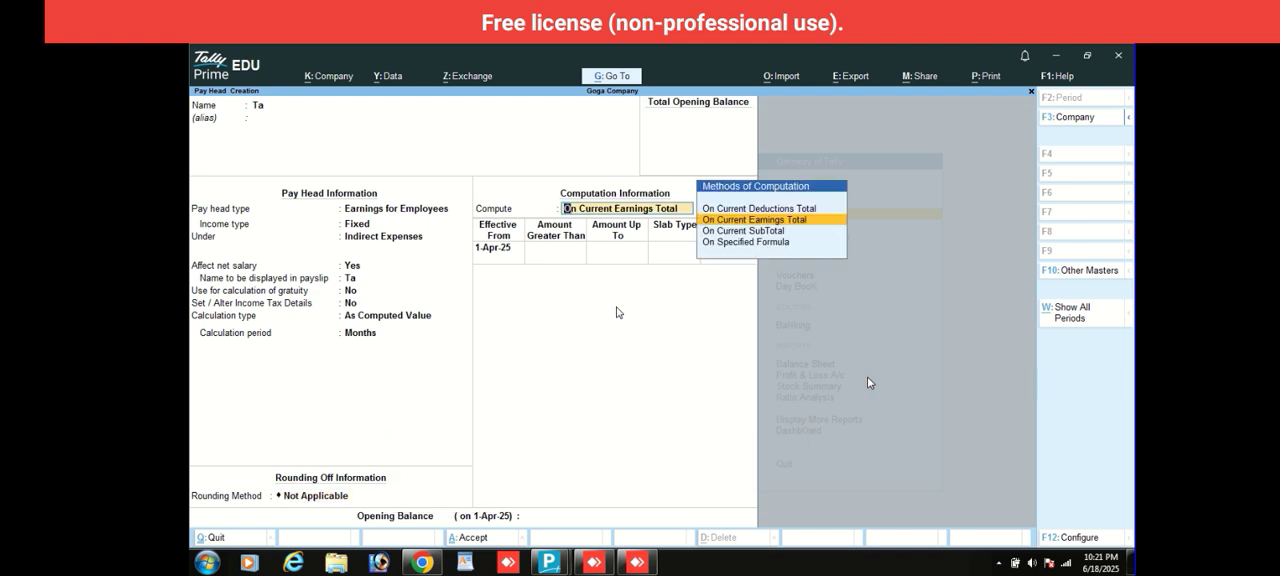
pyautogui.press('Return')
pyautogui.press('Return')
pyautogui.press('Return')
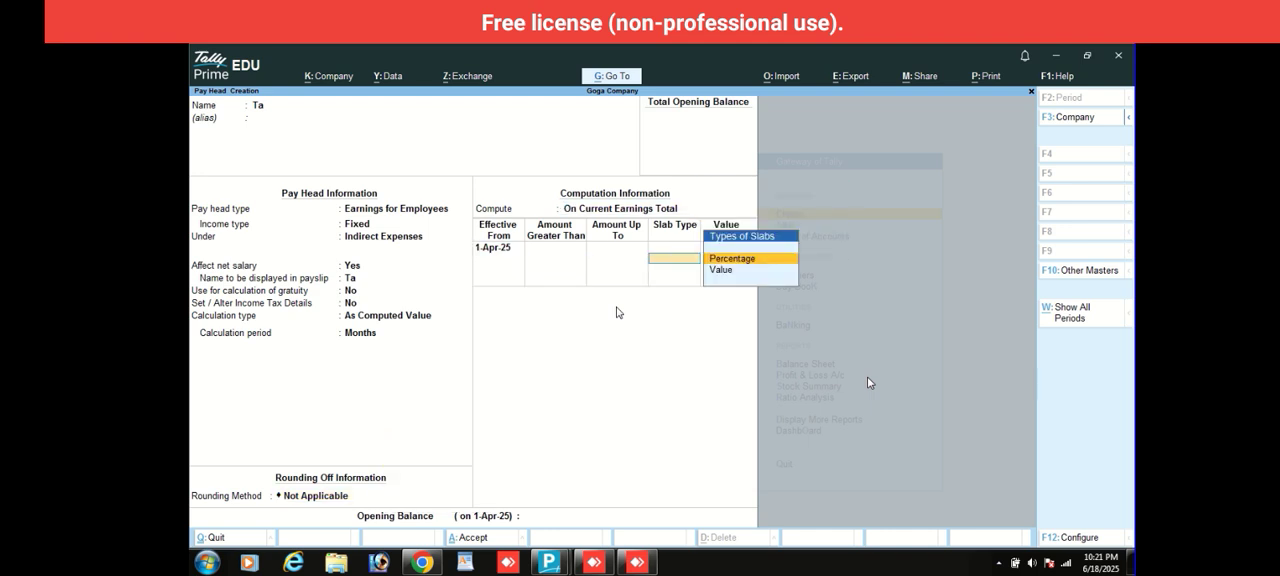
pyautogui.press('Return')
pyautogui.write('20')
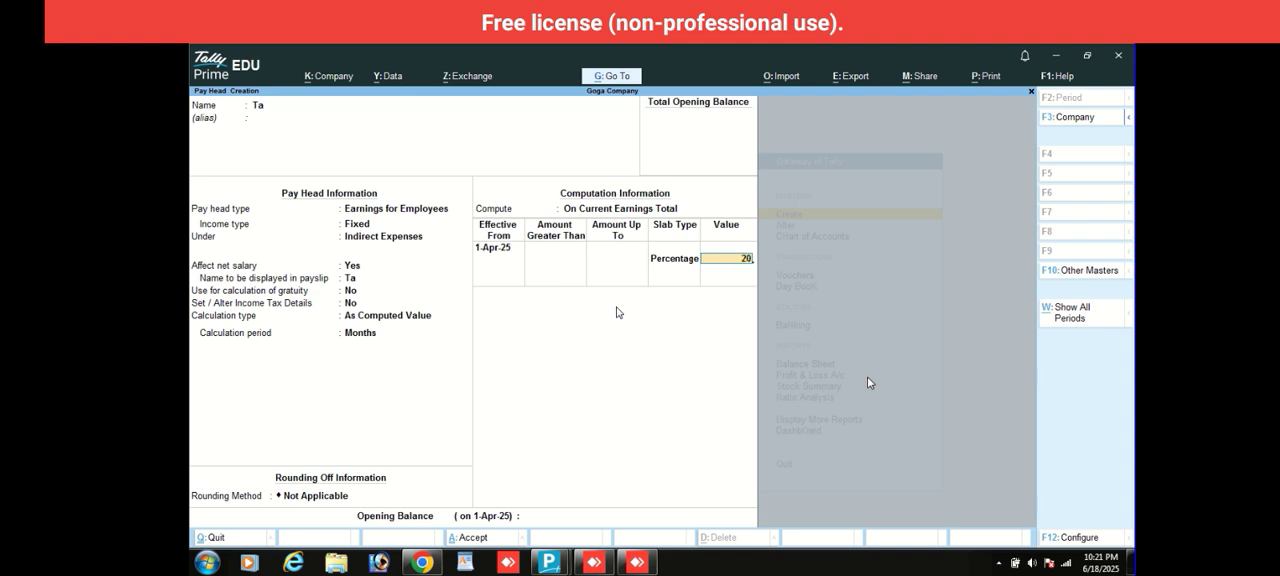
pyautogui.press('Return')
pyautogui.press('Return')
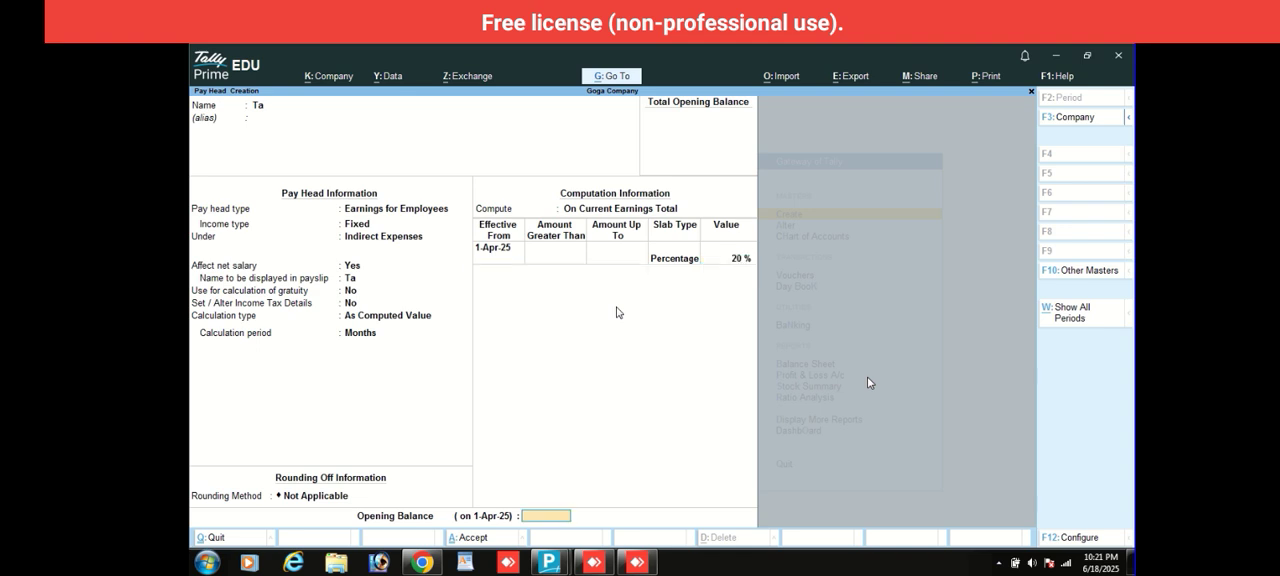
pyautogui.press('Return')
# - Start a pay head named Ovetime as Earnings for Employees with Fixed income type under Indirect Expenses
pyautogui.press('Return')
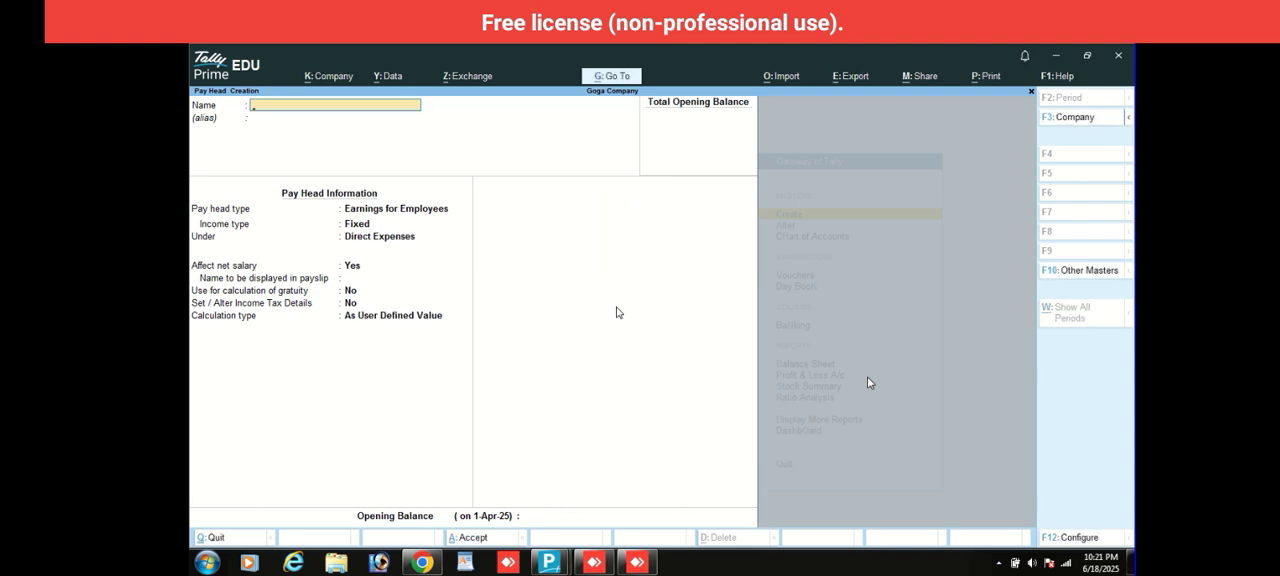
pyautogui.write('Ovetime')
pyautogui.press('Return')
pyautogui.press('Return')
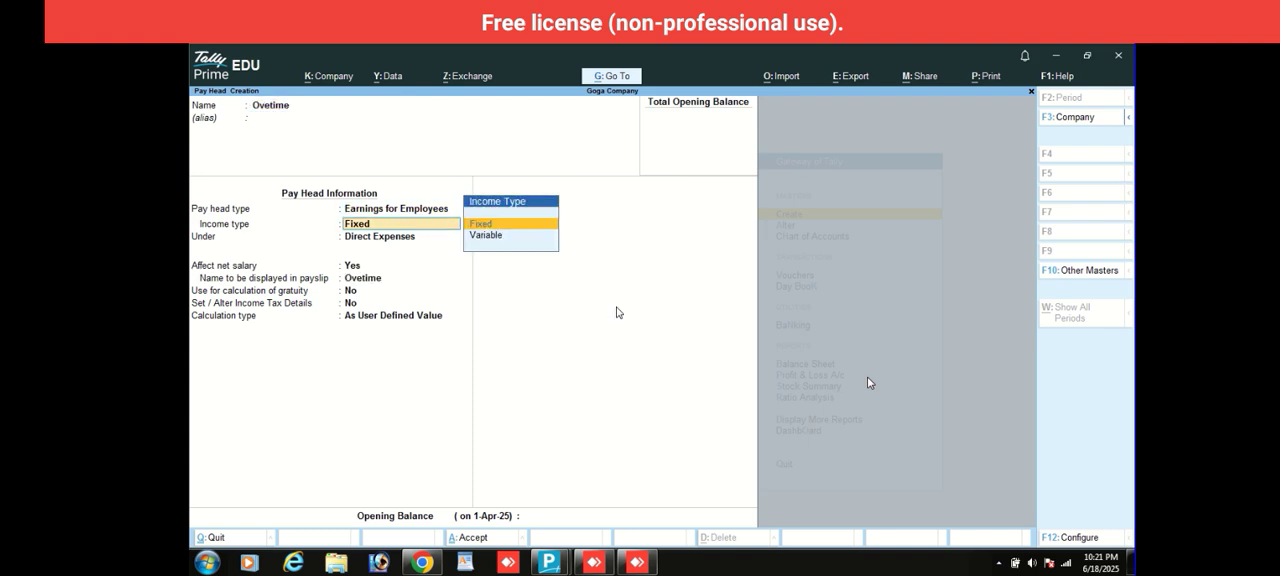
pyautogui.press('Return')
pyautogui.write('In')
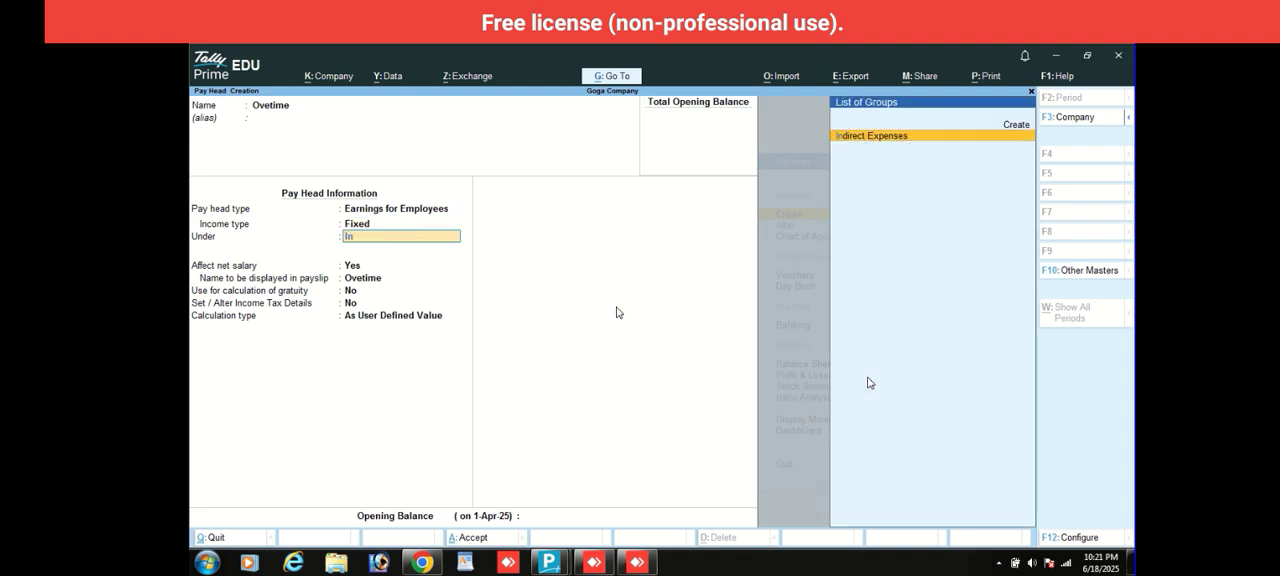
pyautogui.press('Return')
pyautogui.press('Return')
pyautogui.press('Return')
pyautogui.press('Return')
pyautogui.press('Return')
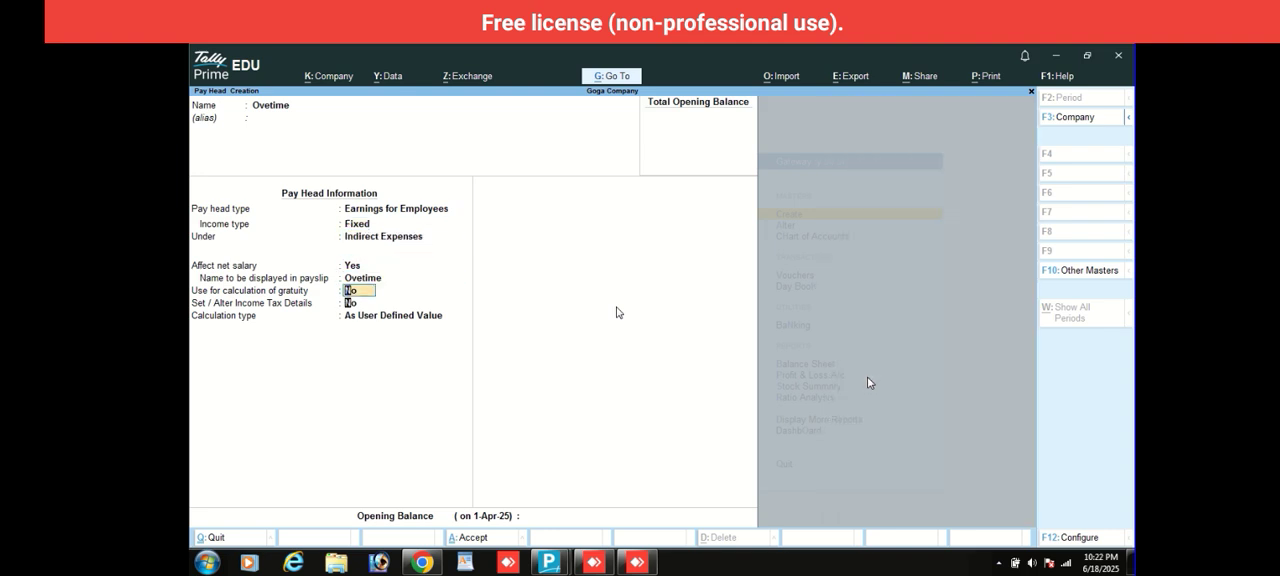
# - Keep Ovetime affecting net salary without gratuity, and set its calculation type to On Production
pyautogui.press('Up')
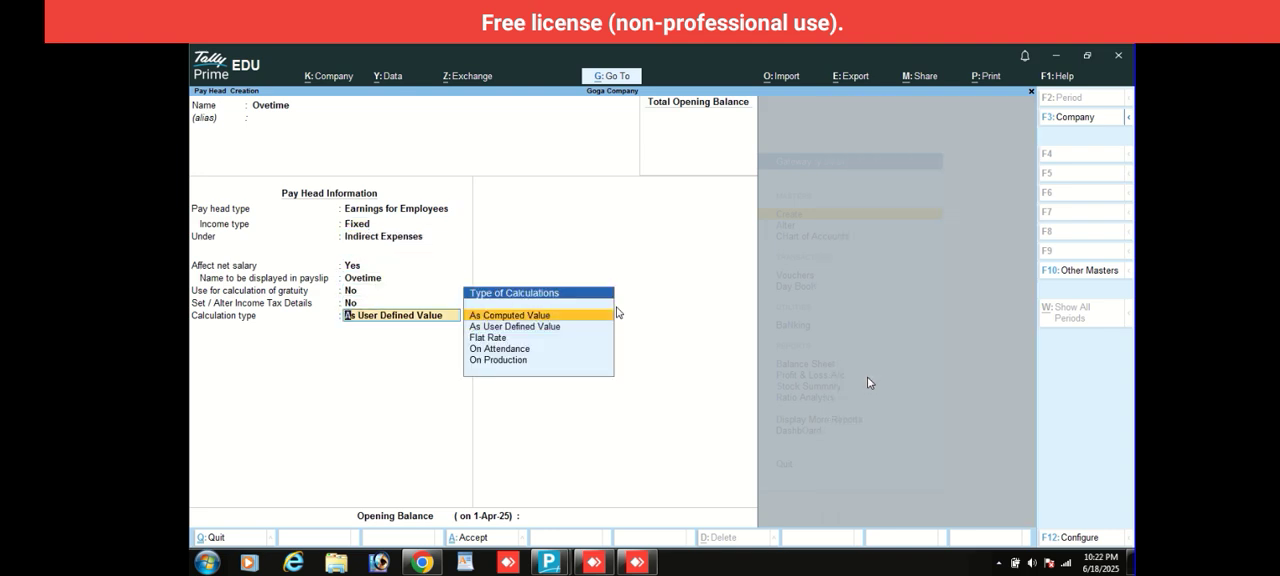
pyautogui.press('Down')
pyautogui.press('Down')
pyautogui.press('Down')
pyautogui.press('Down')
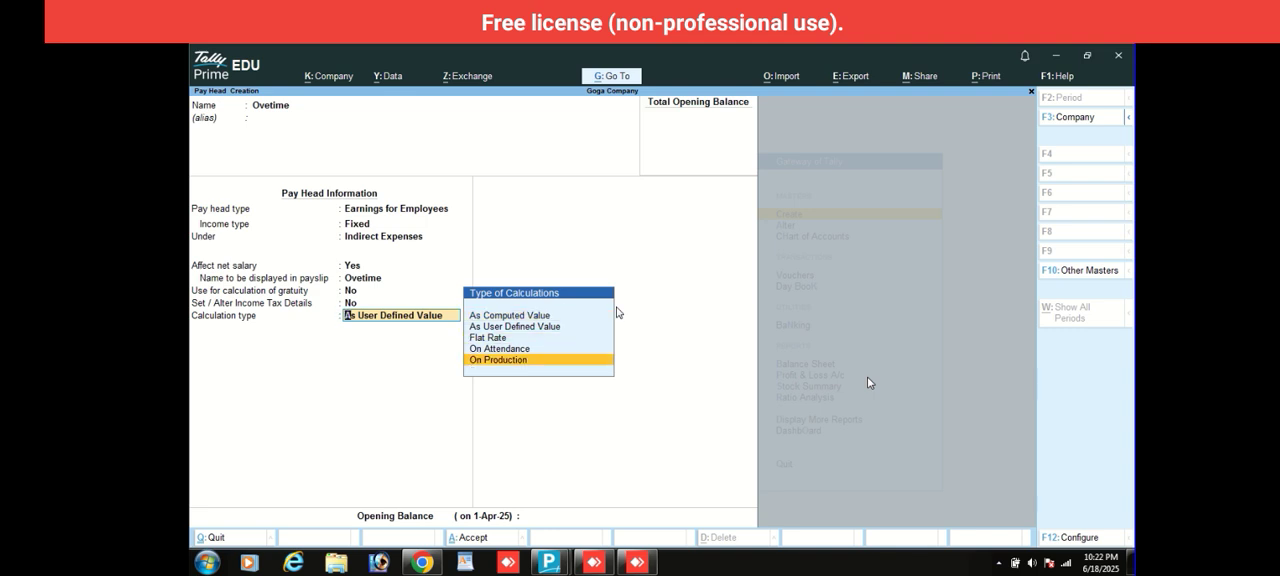
pyautogui.press('Return')
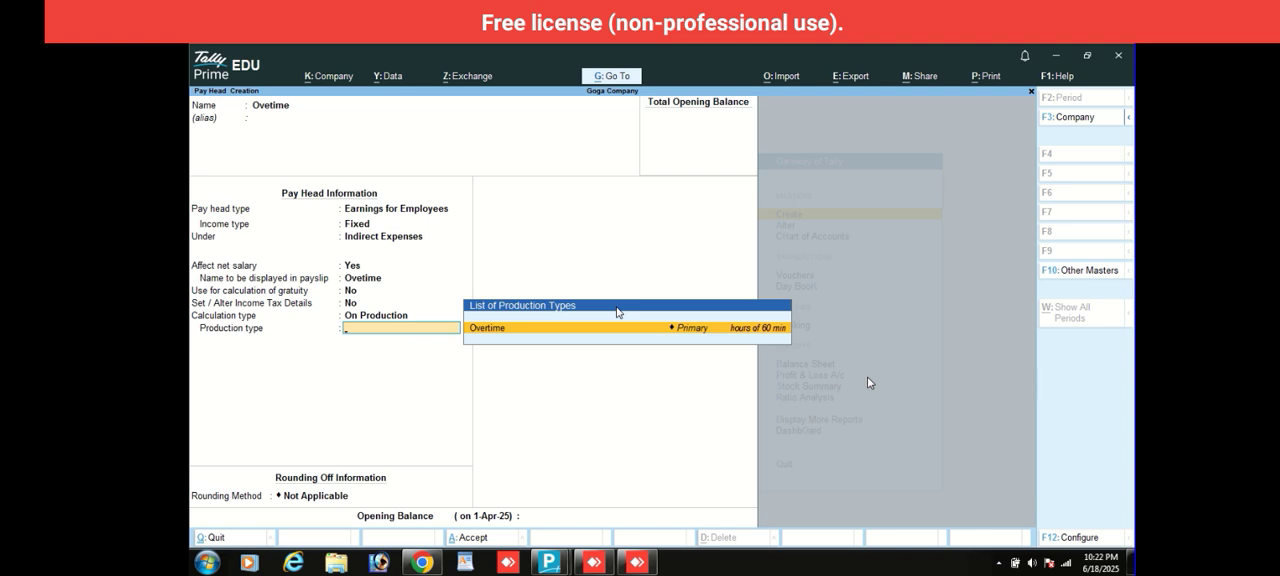
# - Set Ovetime's production type to Overtime with no rounding, save the pay head and leave master creation
pyautogui.press('Return')
pyautogui.press('Return')
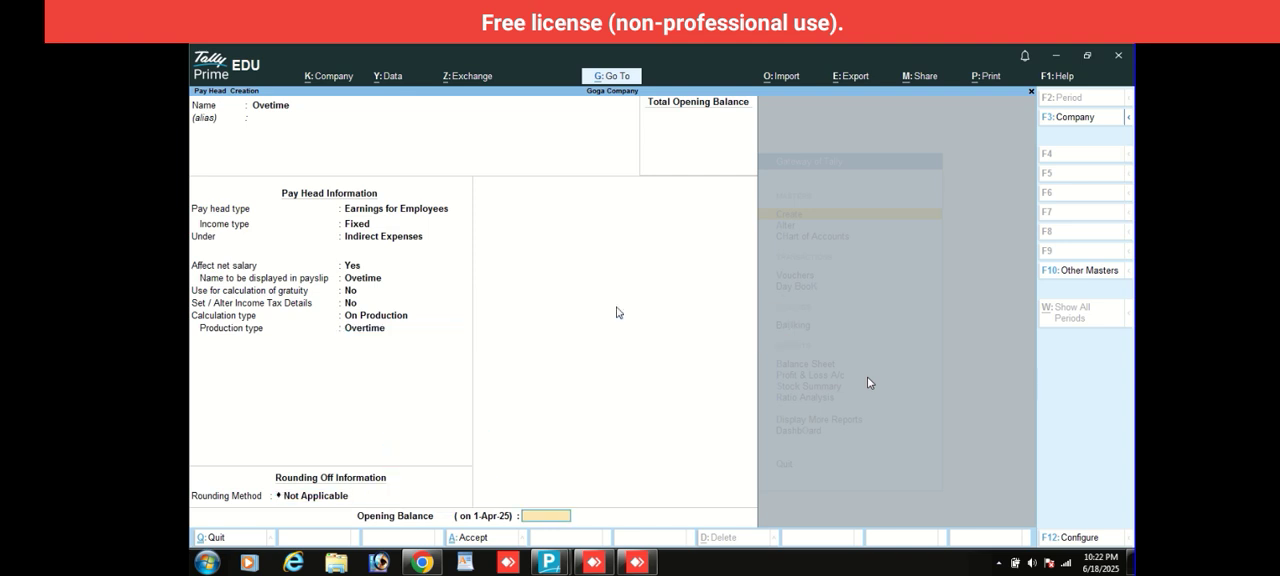
pyautogui.press('Return')
pyautogui.press('Return')
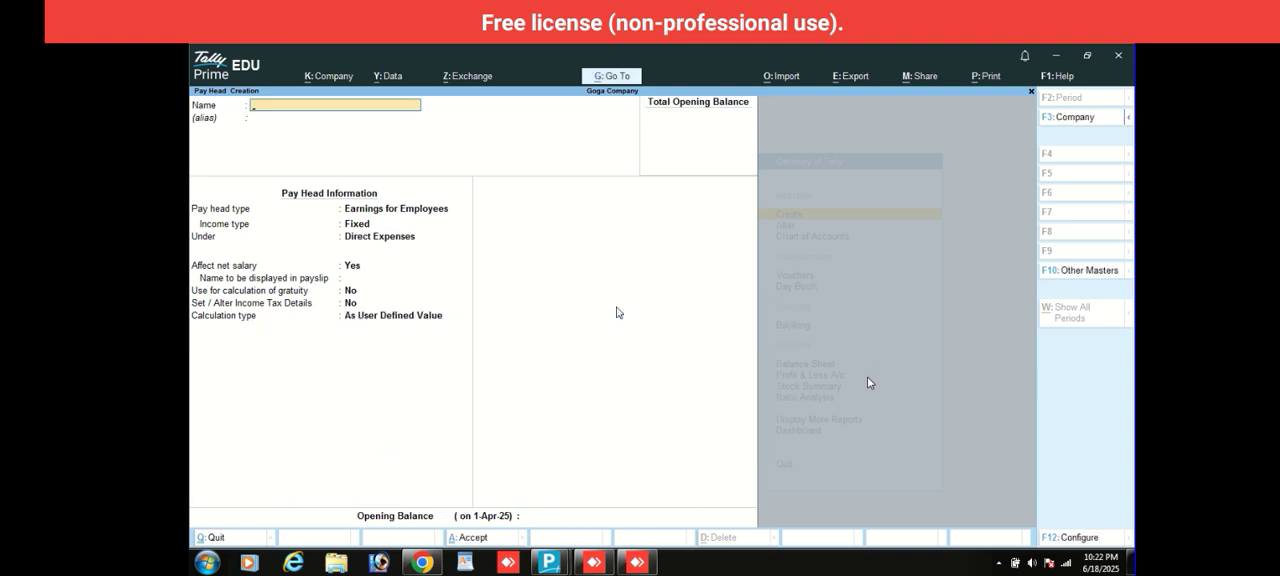
pyautogui.press('Escape')
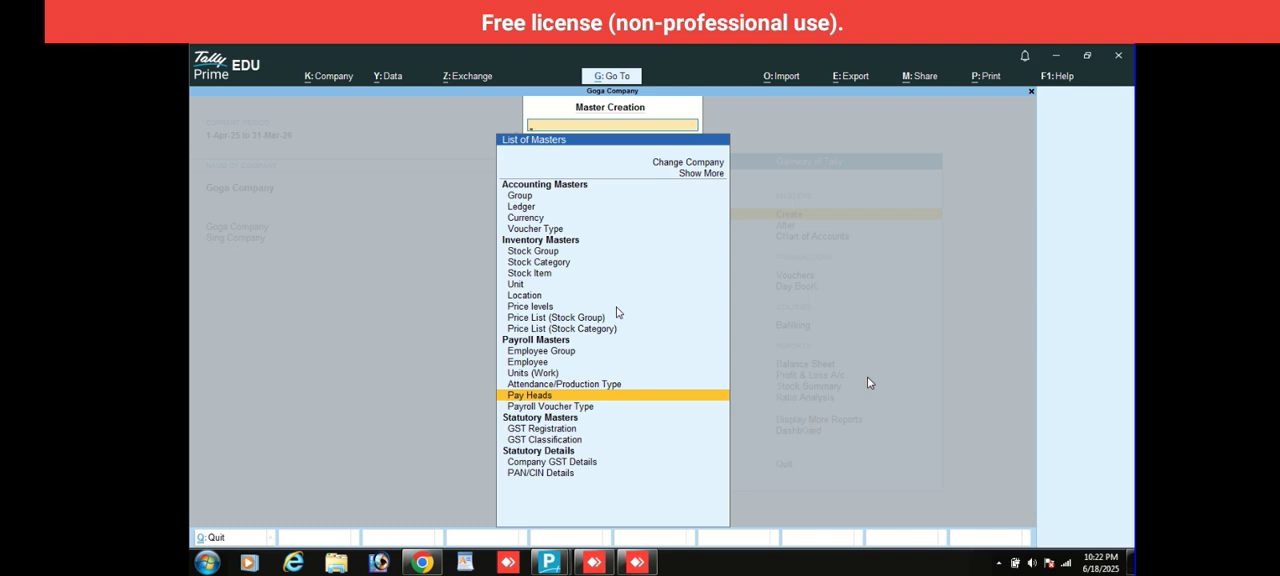
pyautogui.press('Escape')
# - Open the employee's salary details for alteration through the Define Salary payroll master
pyautogui.press('Down')
pyautogui.press('Return')
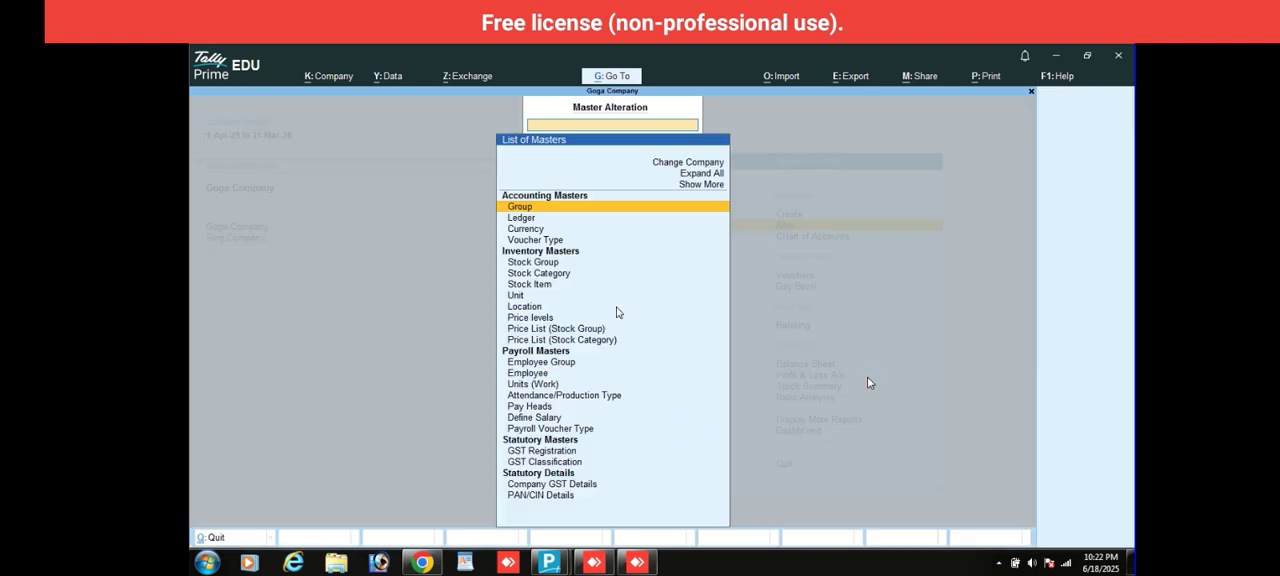
pyautogui.press('Down')
pyautogui.press('Down')
pyautogui.press('Down')
pyautogui.press('Down')
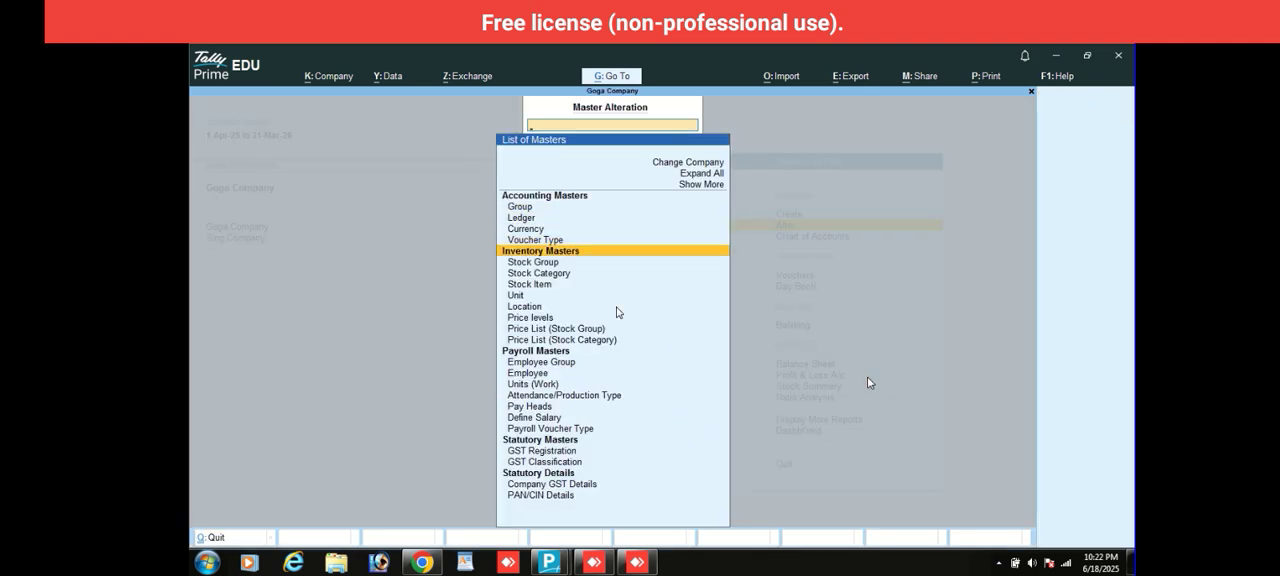
pyautogui.press('Down')
pyautogui.press('Down')
pyautogui.press('Down')
pyautogui.press('Down')
pyautogui.press('Down')
pyautogui.press('Down')
pyautogui.press('Down')
pyautogui.press('Down')
pyautogui.press('Down')
pyautogui.press('Down')
pyautogui.press('Down')
pyautogui.press('Down')
pyautogui.press('Down')
pyautogui.press('Down')
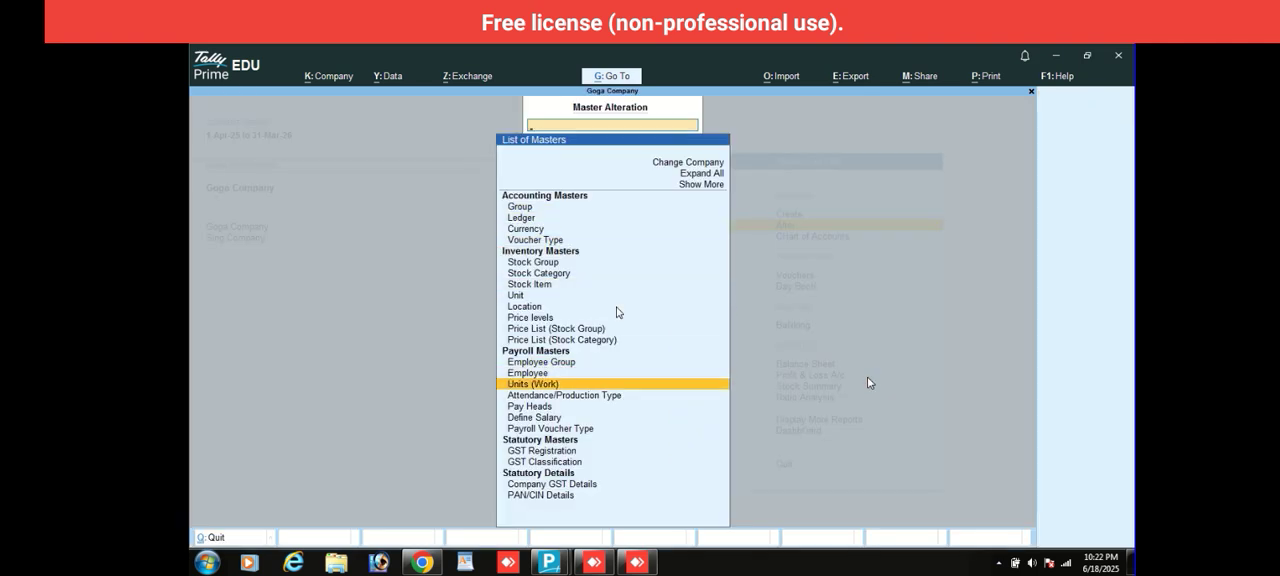
pyautogui.press('Down')
pyautogui.press('Down')
pyautogui.press('Up')
pyautogui.press('Return')
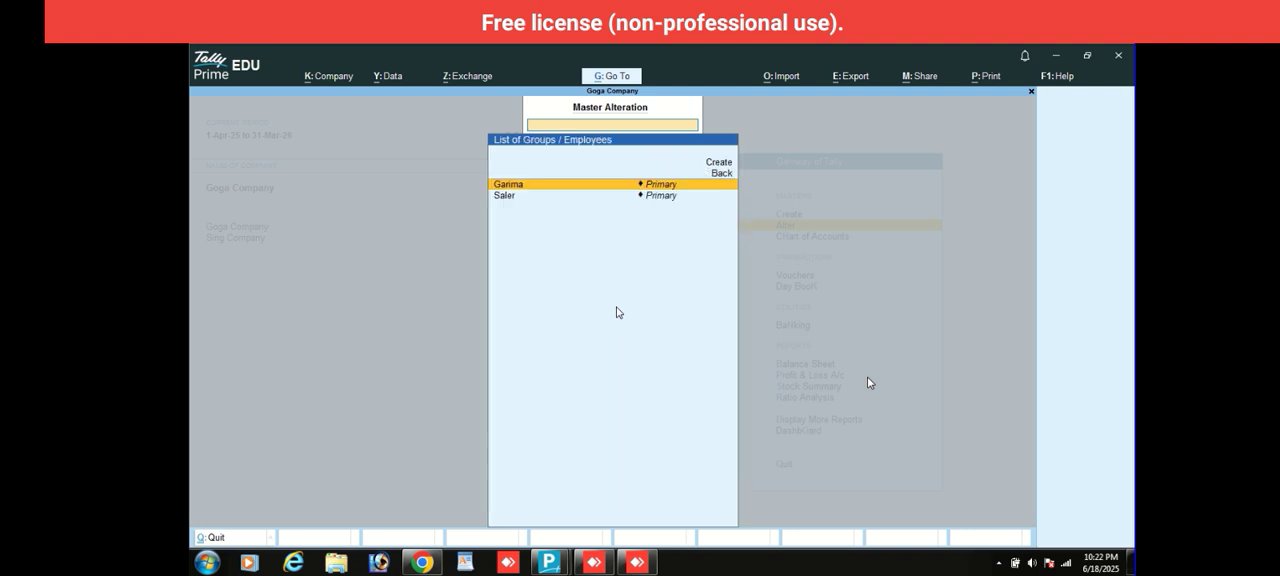
pyautogui.press('Return')
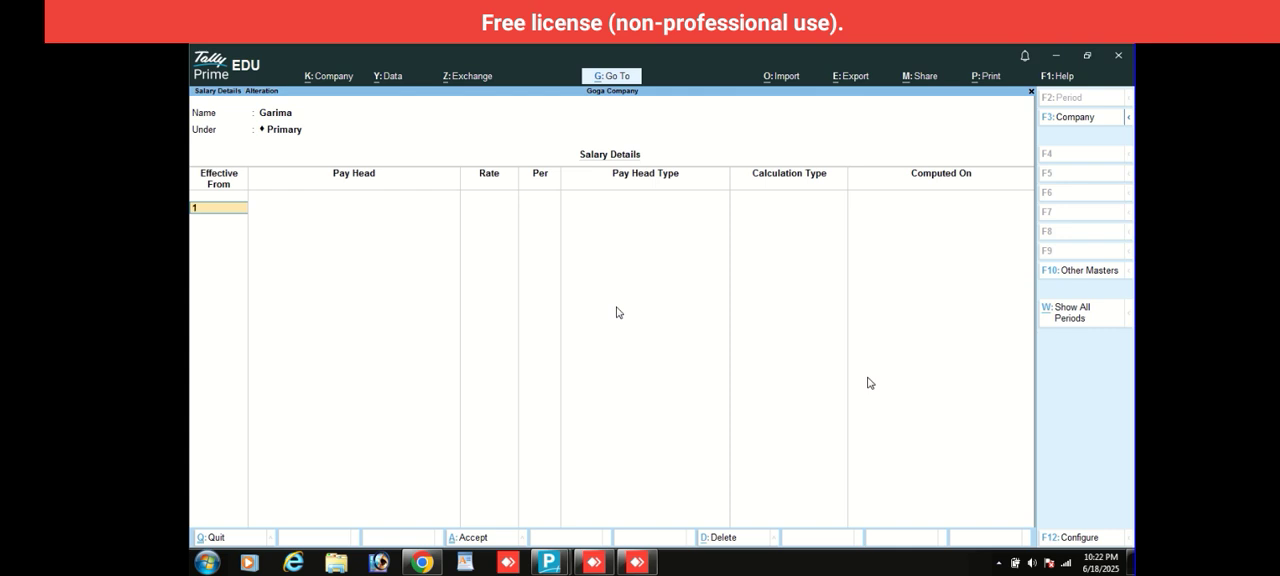
# - Make the salary details effective from 1-Apr-25 and add Basic Salary at a rate of 500 per day
pyautogui.write('1')
pyautogui.press('Return')
pyautogui.press('Down')
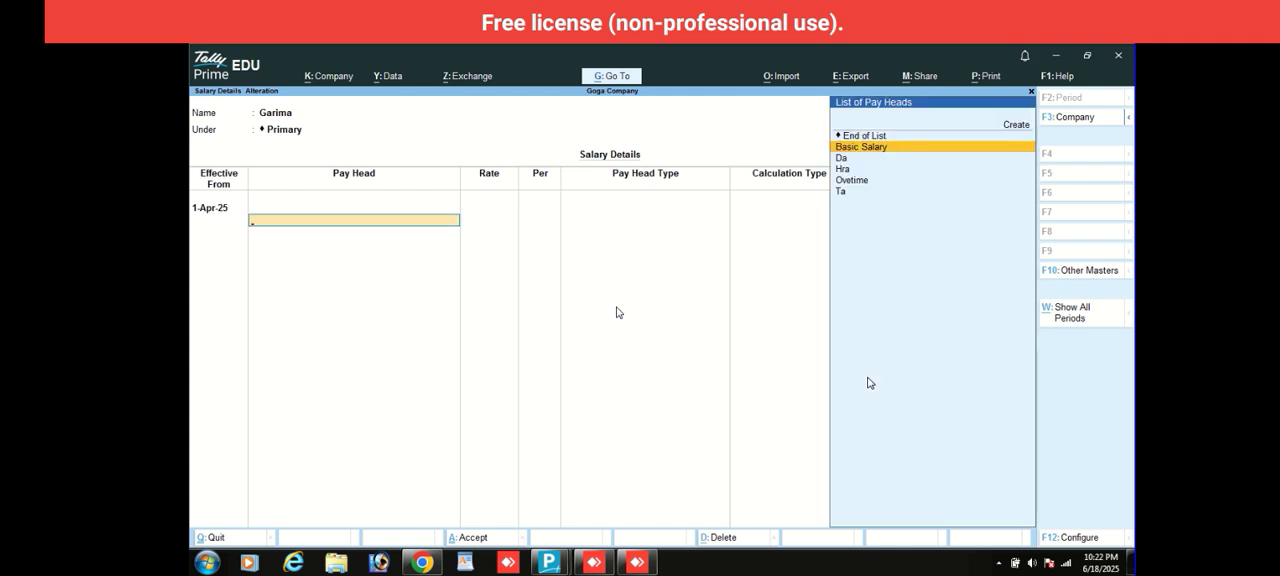
pyautogui.press('Return')
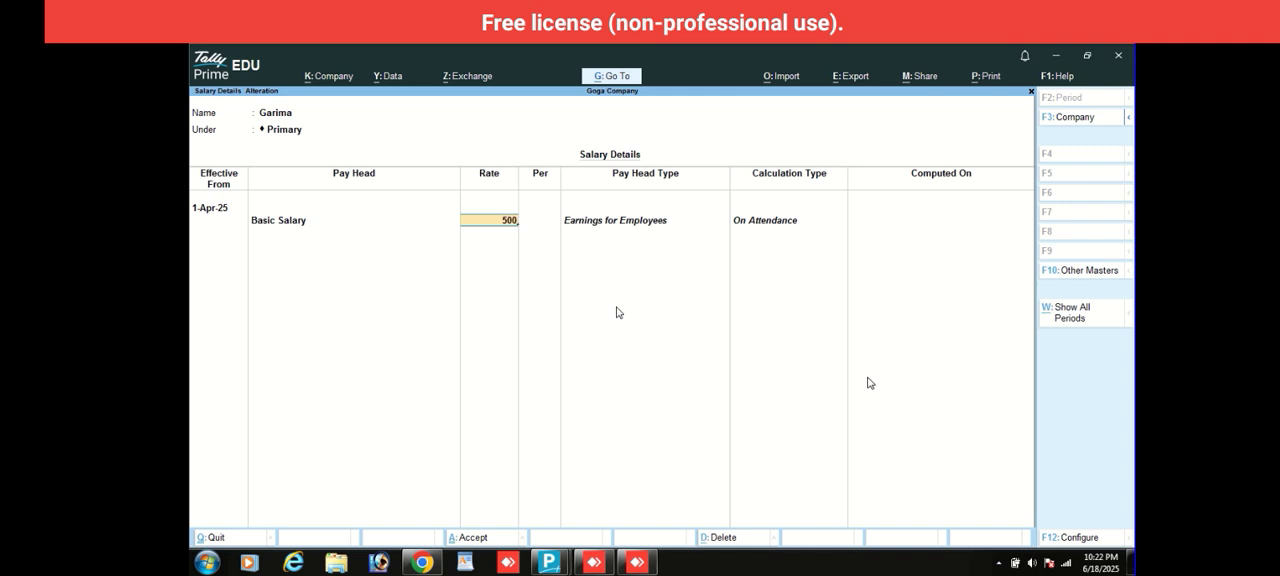
pyautogui.press('Return')
# - Add the Da and Hra pay heads to the employee's salary details
pyautogui.press('Down')
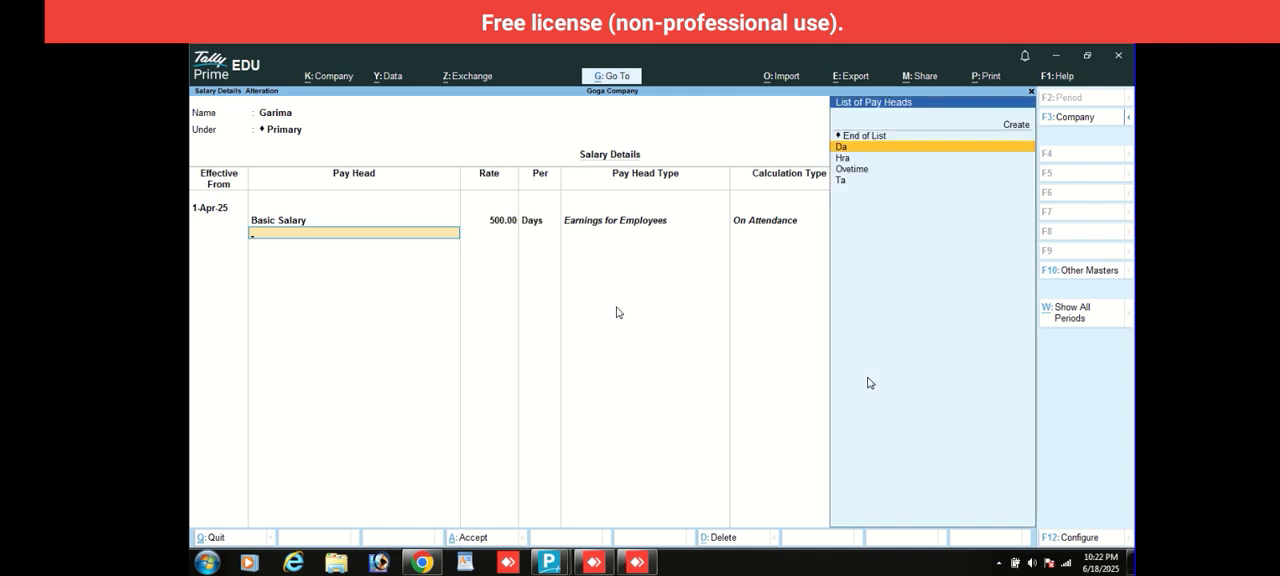
pyautogui.press('Return')
pyautogui.press('Down')
pyautogui.press('Return')
# - Add the Ovetime pay head to the salary details at a rate of 300 per hour
pyautogui.press('Down')
pyautogui.press('Return')
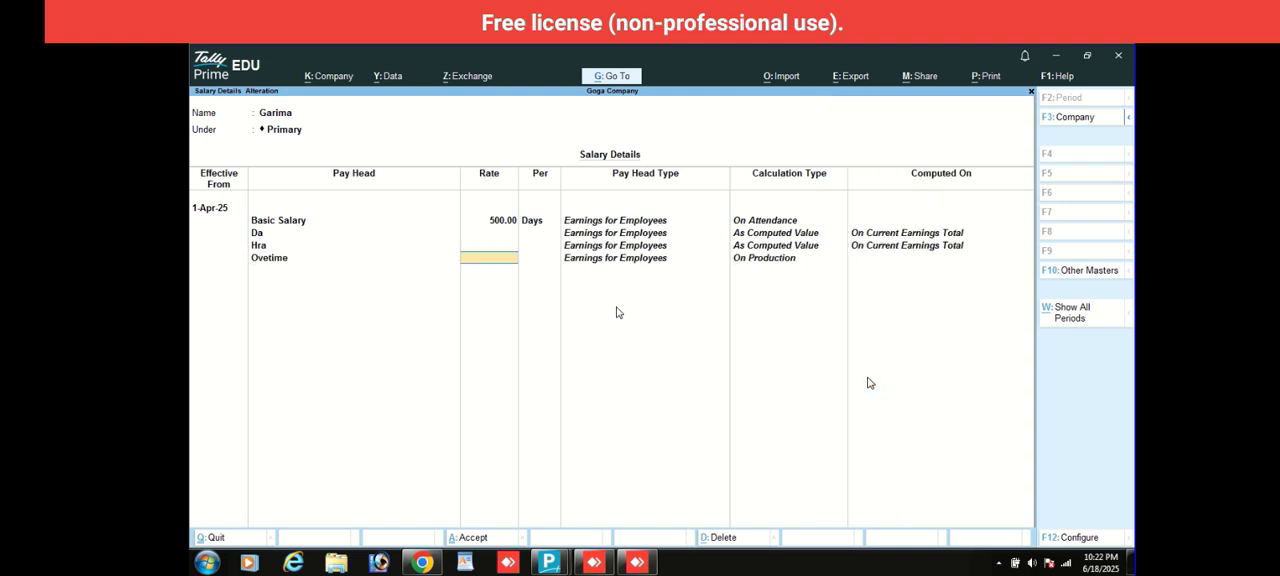
pyautogui.write('300')
pyautogui.press('Return')
# - Add the Ta pay head, end the list, save the employee's salary details and leave master alteration
pyautogui.press('Return')
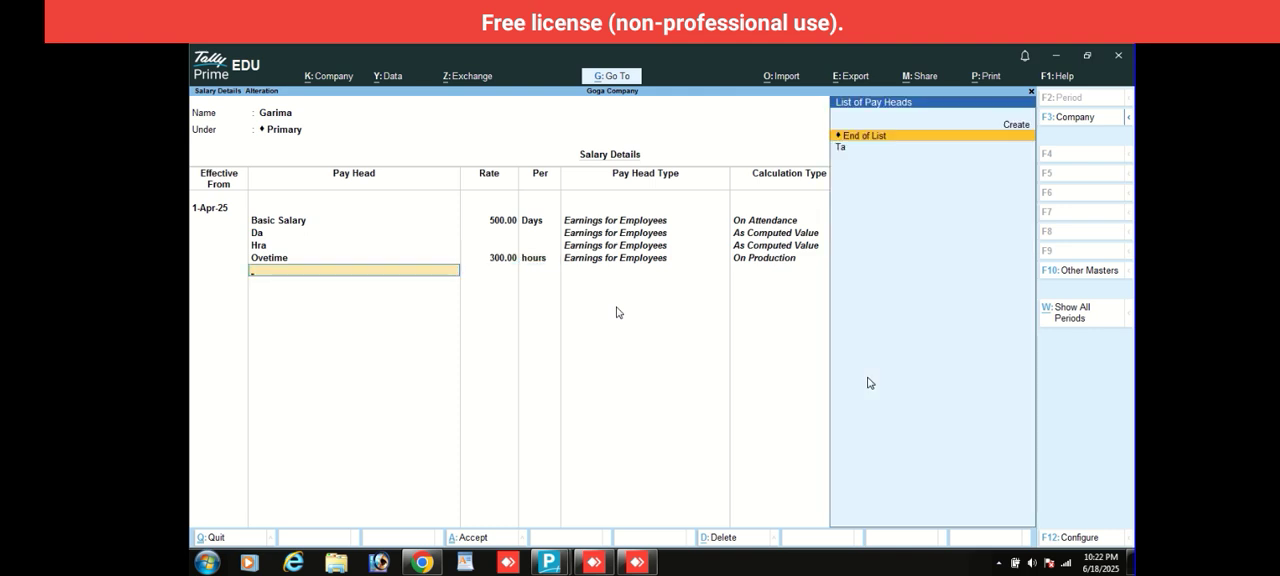
pyautogui.press('Down')
pyautogui.press('Return')
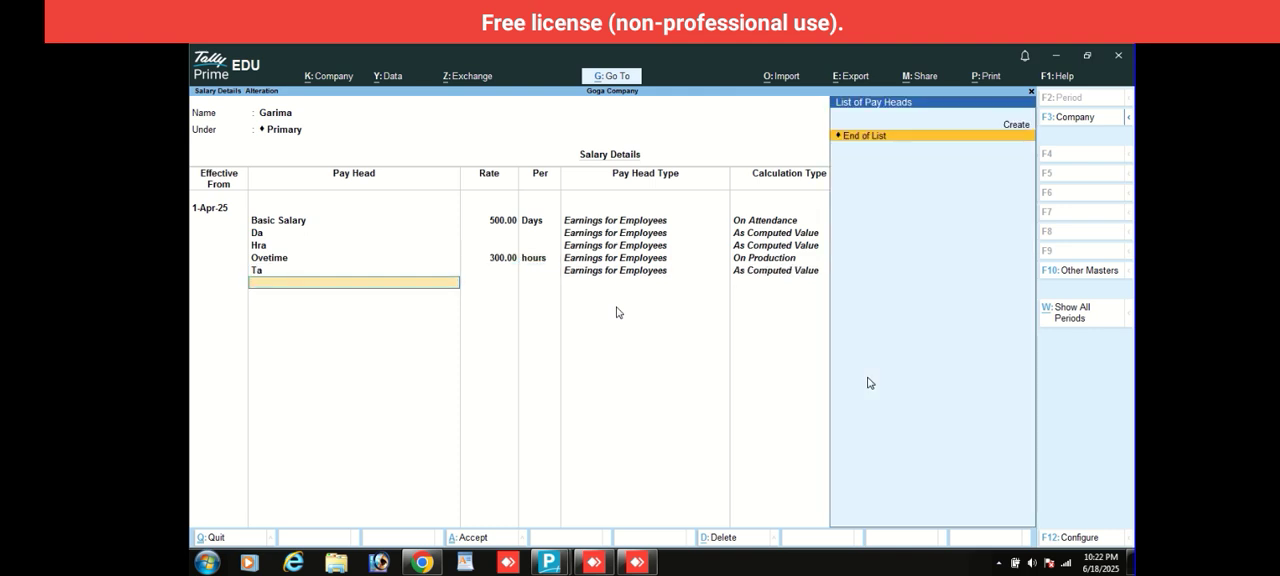
pyautogui.press('Return')
pyautogui.press('Return')
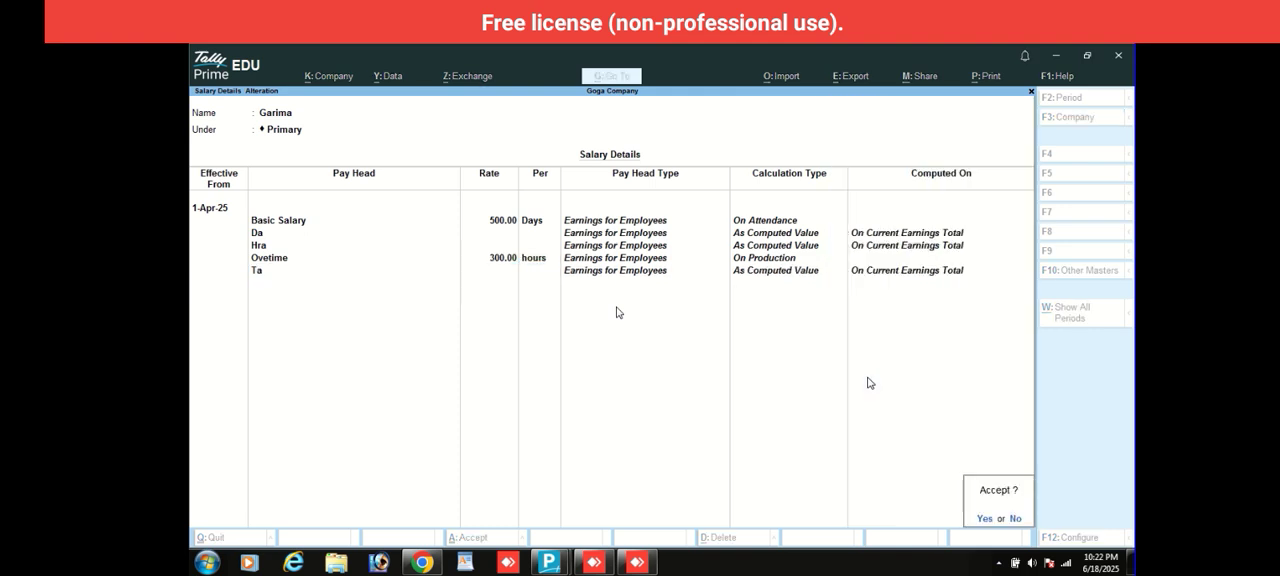
pyautogui.press('Return')
pyautogui.press('Escape')
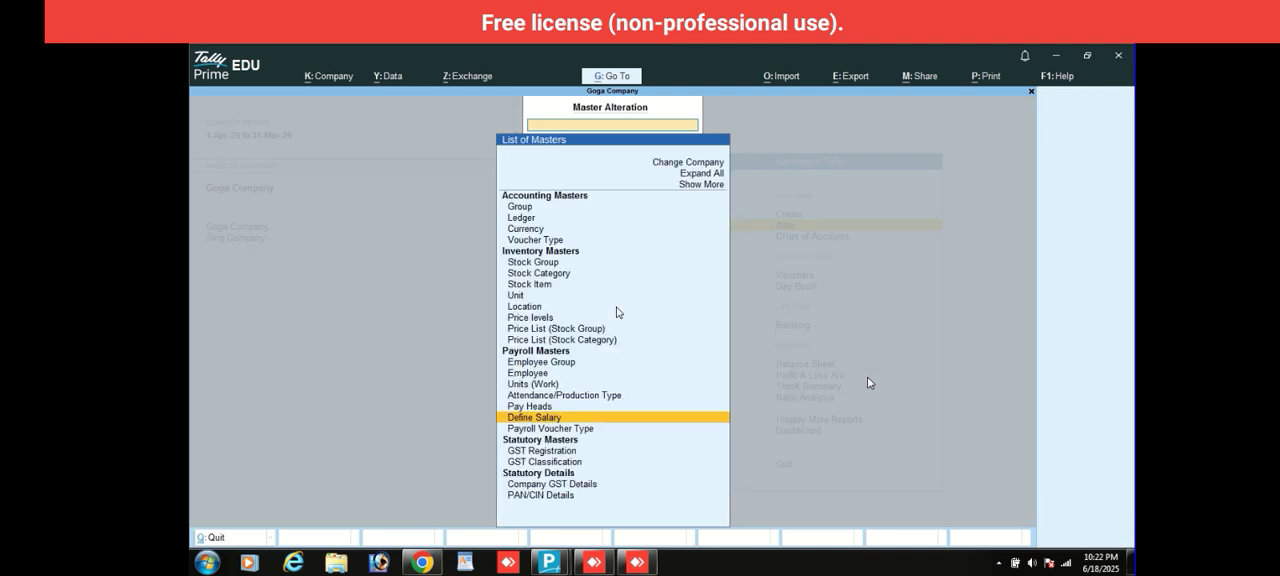
pyautogui.press('Escape')
# - Start voucher entry and switch the voucher type to Attendance
pyautogui.press('Down')
pyautogui.press('Down')
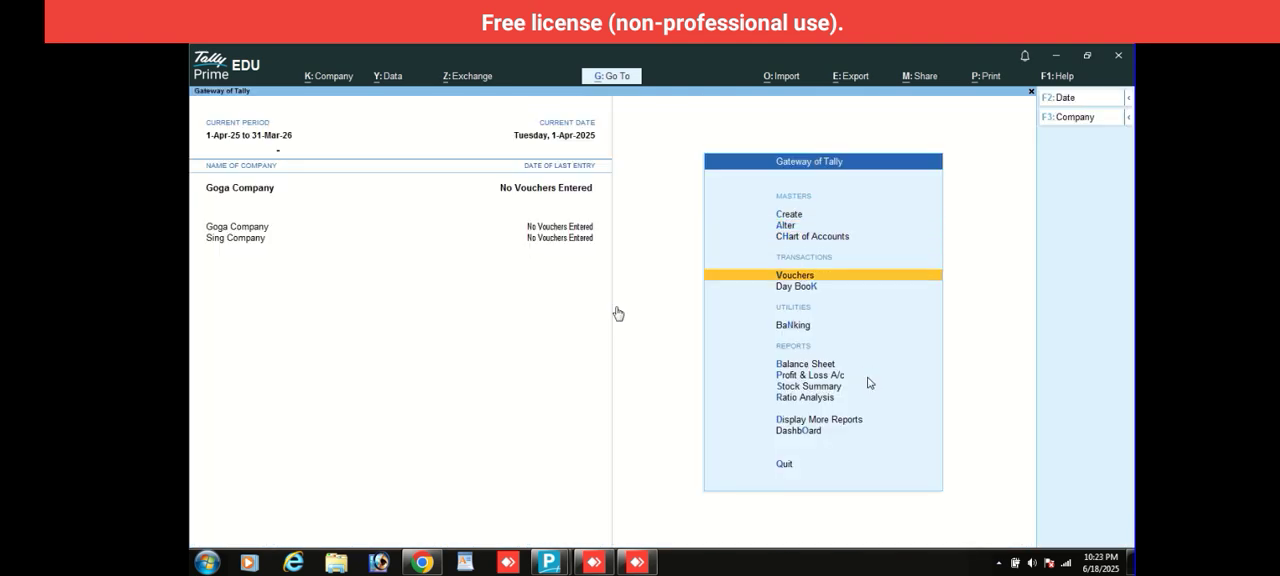
pyautogui.press('Return')
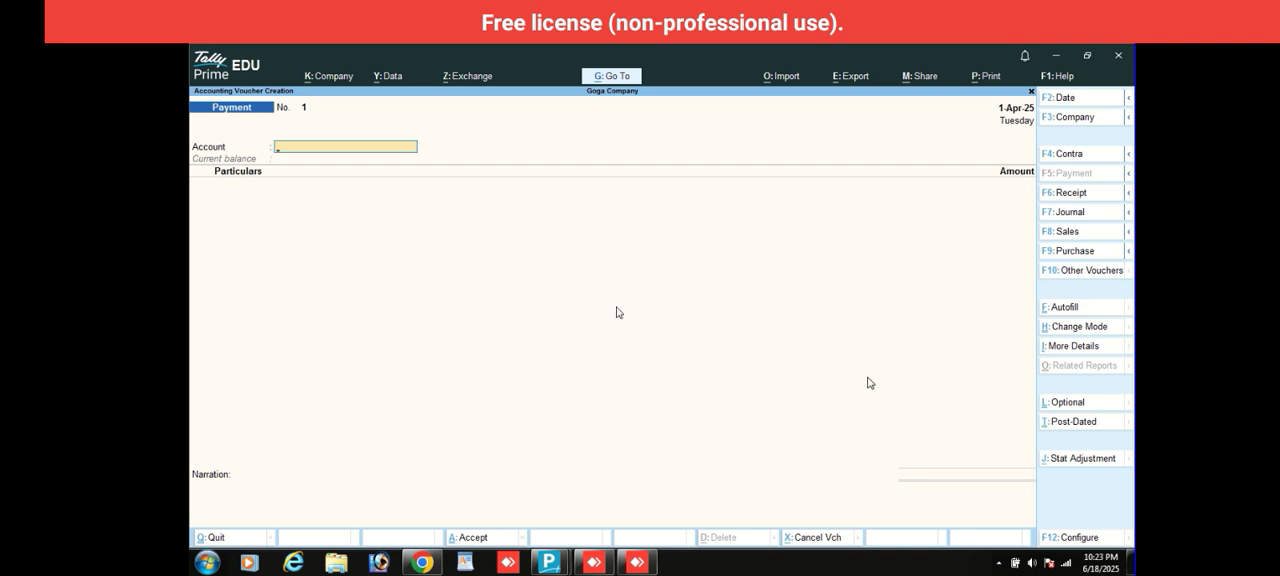
pyautogui.press('F10')
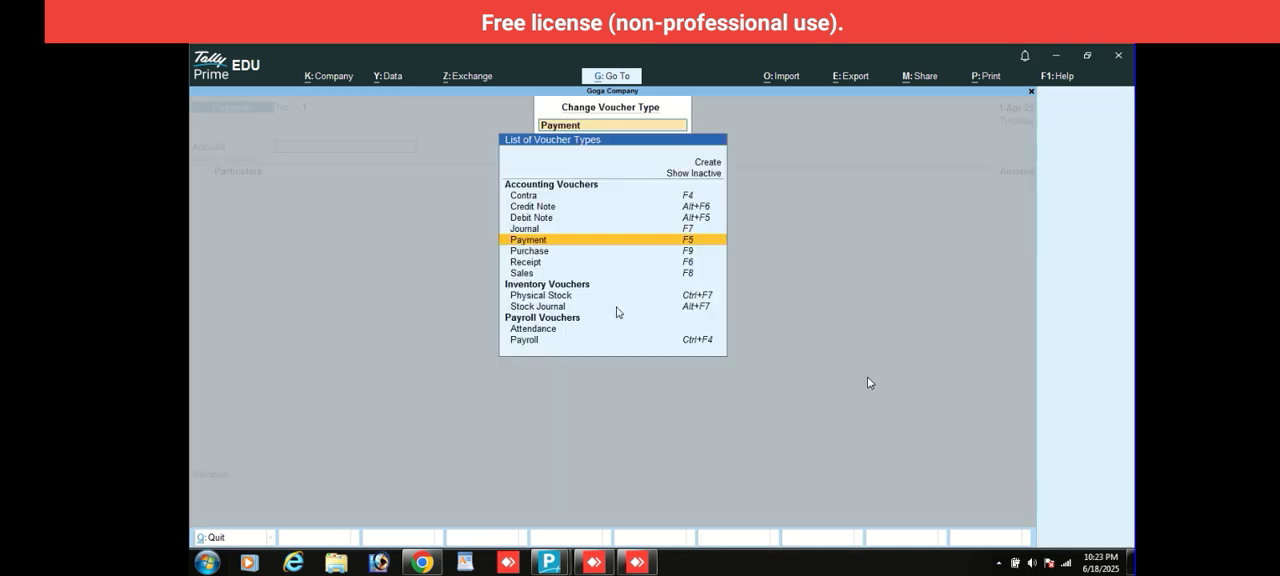
pyautogui.press('Down')
pyautogui.press('Down')
pyautogui.press('Down')
pyautogui.press('Down')
pyautogui.press('Down')
pyautogui.press('Down')
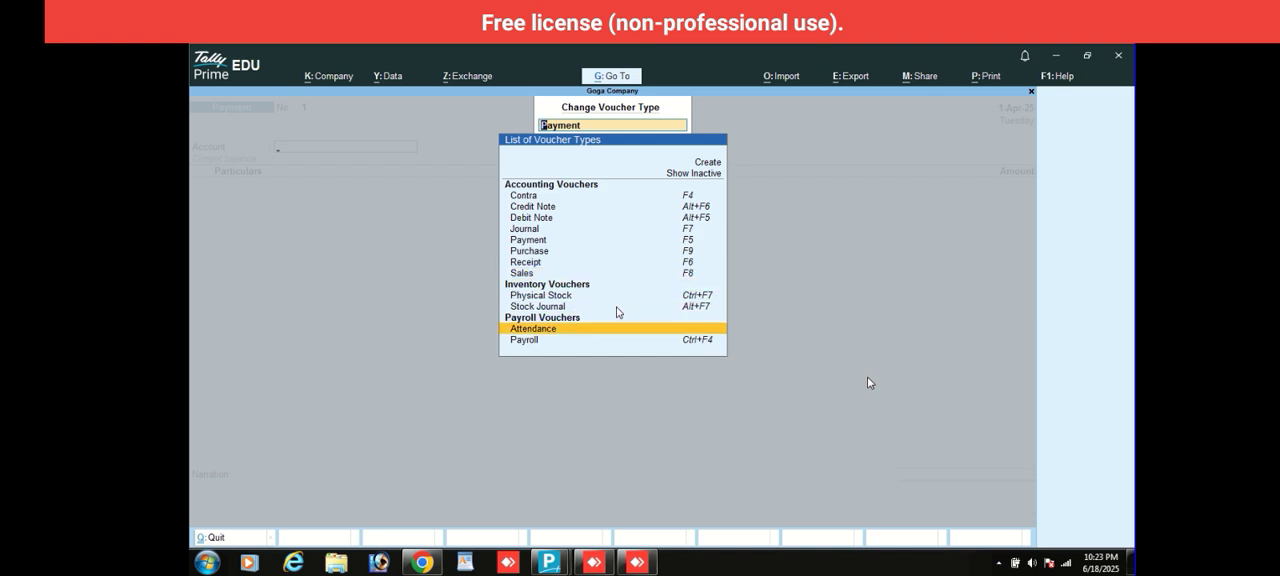
pyautogui.press('Return')
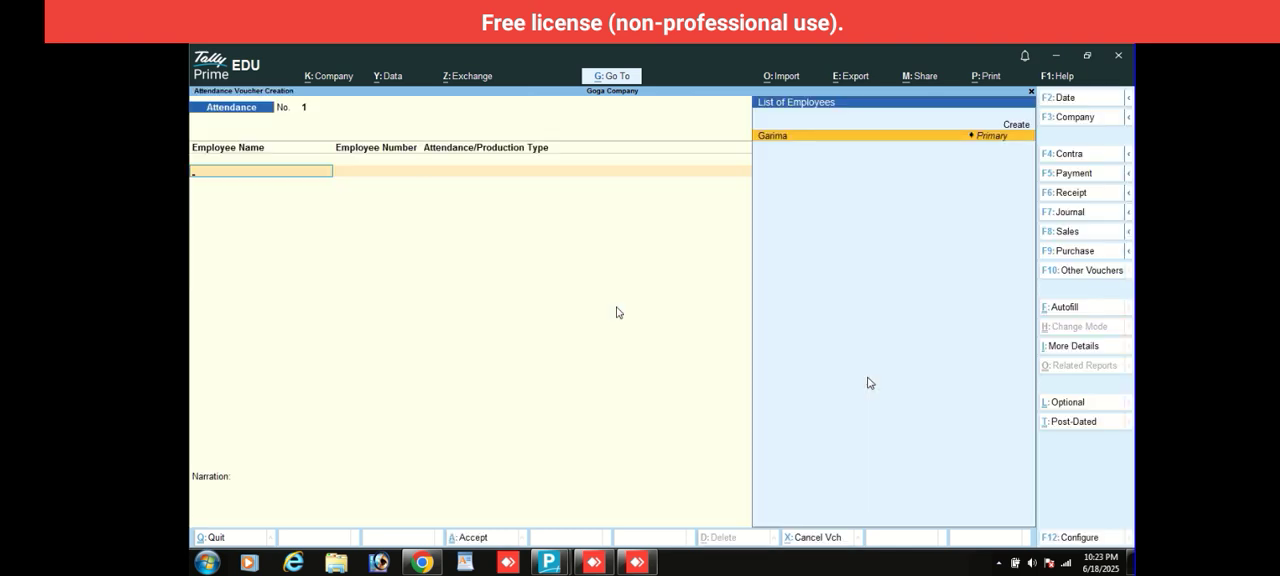
# - Record 26 days of Present attendance for the employee in the attendance voucher
pyautogui.press('Return')
pyautogui.press('Down')
pyautogui.press('Down')
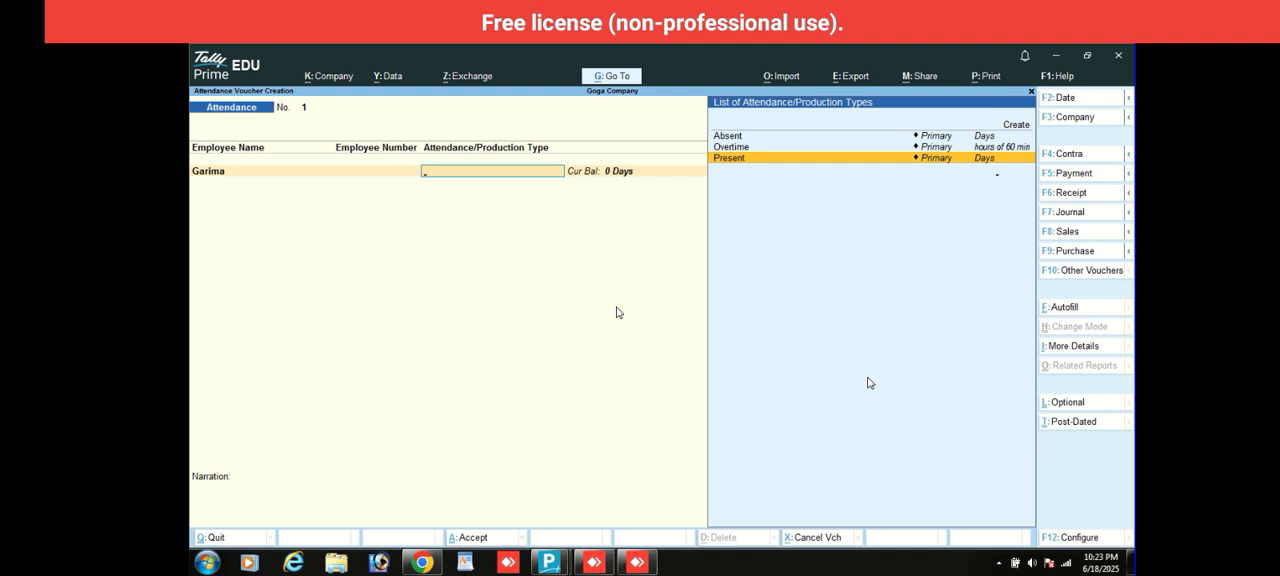
pyautogui.press('Return')
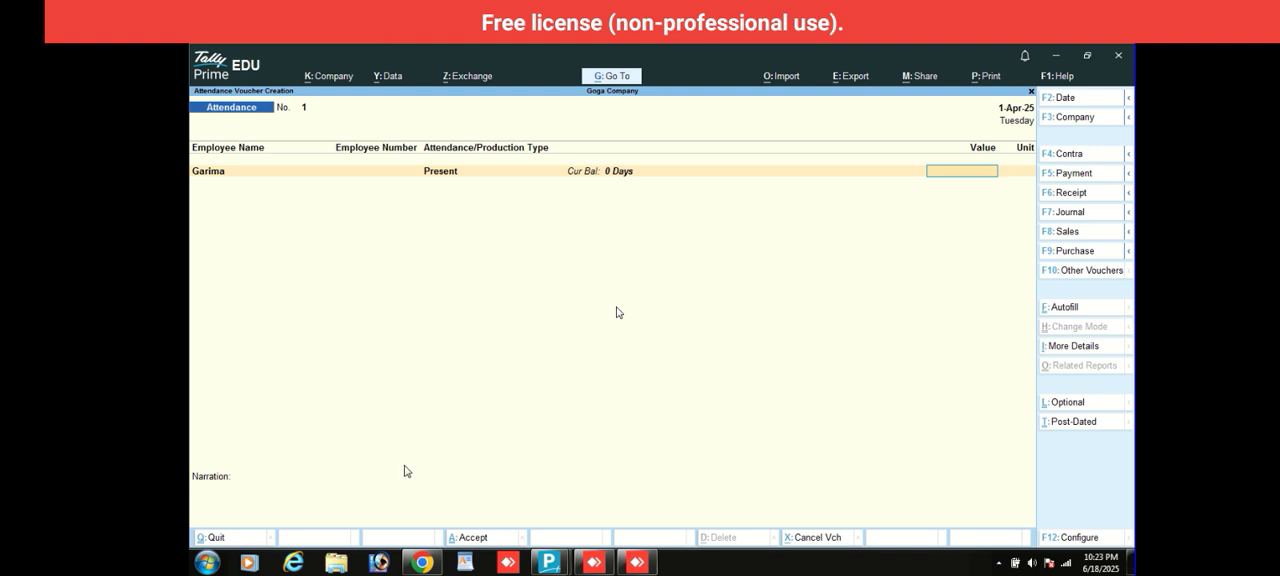
pyautogui.write('26')
pyautogui.press('Return')
# - Add a second attendance line for the same employee with 4 days Absent
pyautogui.press('Down')
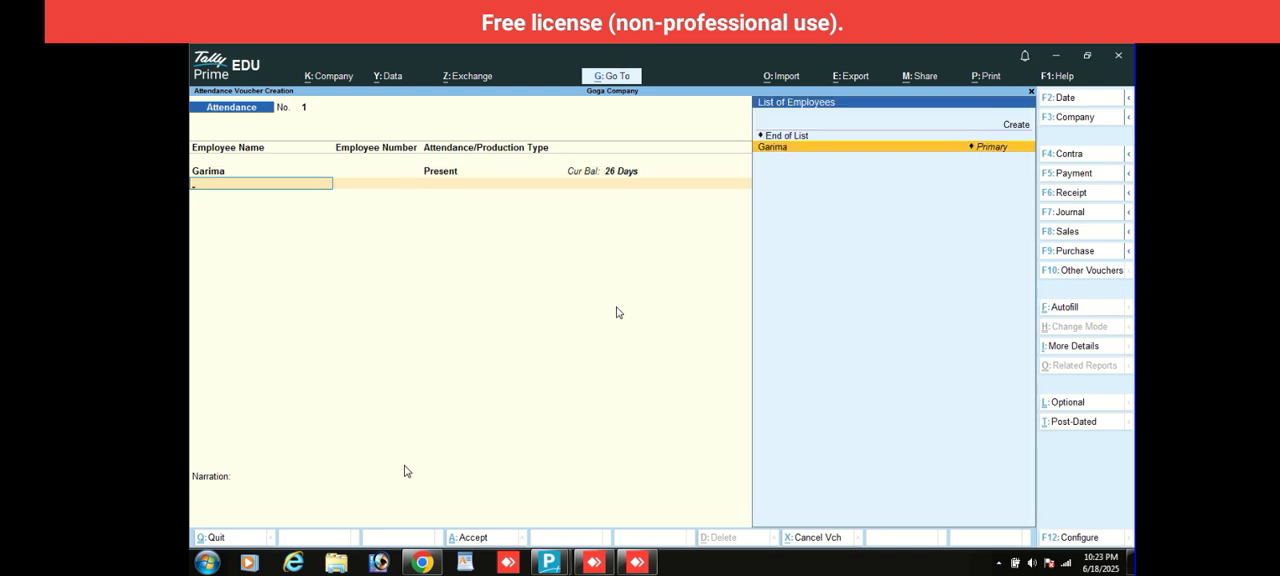
pyautogui.press('Return')
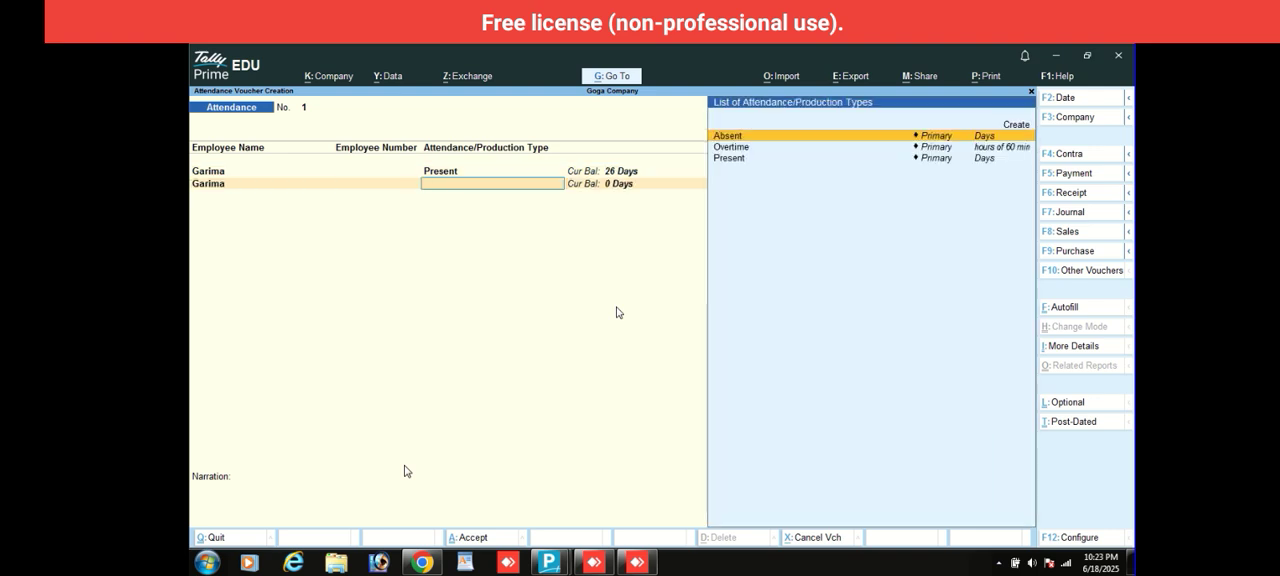
pyautogui.press('Return')
pyautogui.write('4')
pyautogui.press('Return')
# - Add 5 hours of Overtime for the same employee, end the list and save the attendance voucher without a narration
pyautogui.press('Down')
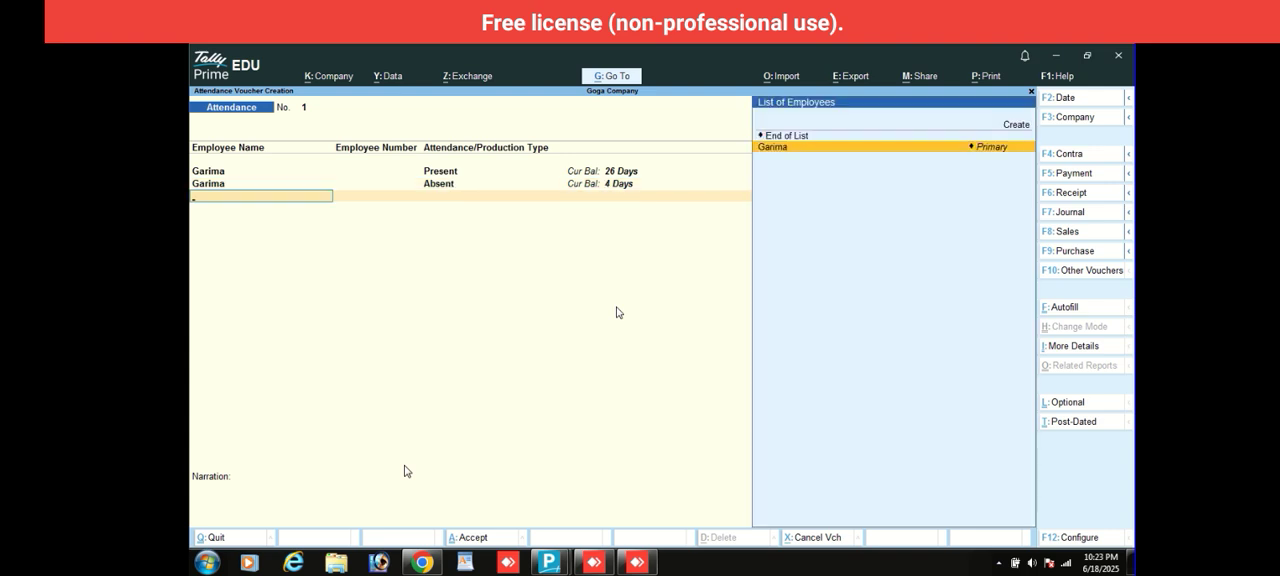
pyautogui.press('Return')
pyautogui.press('Down')
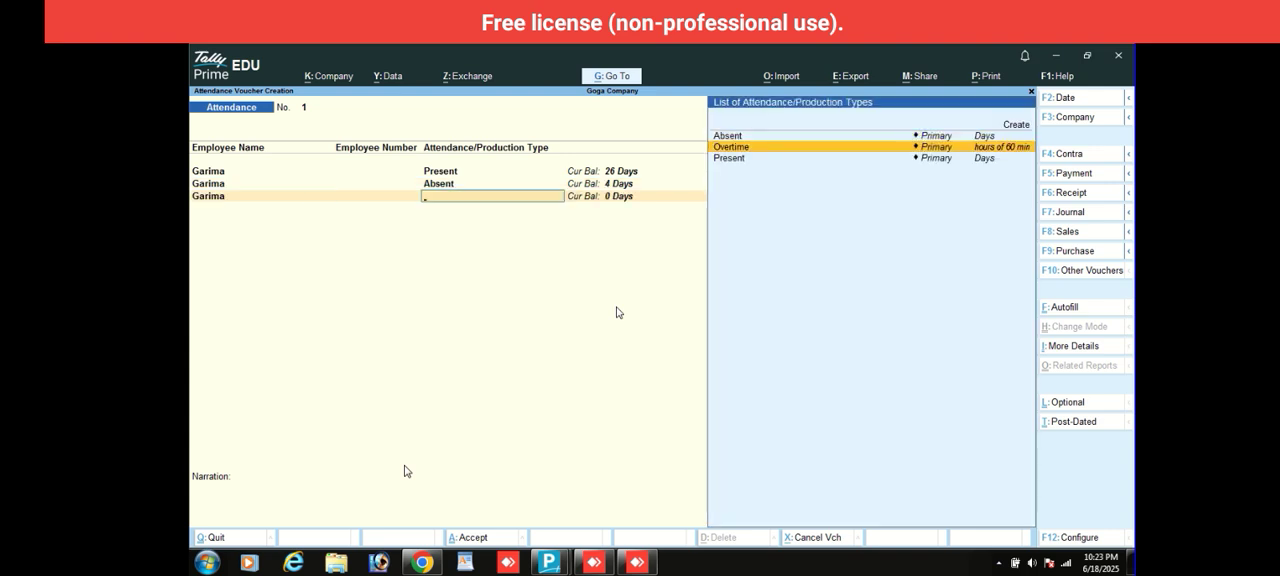
pyautogui.press('Return')
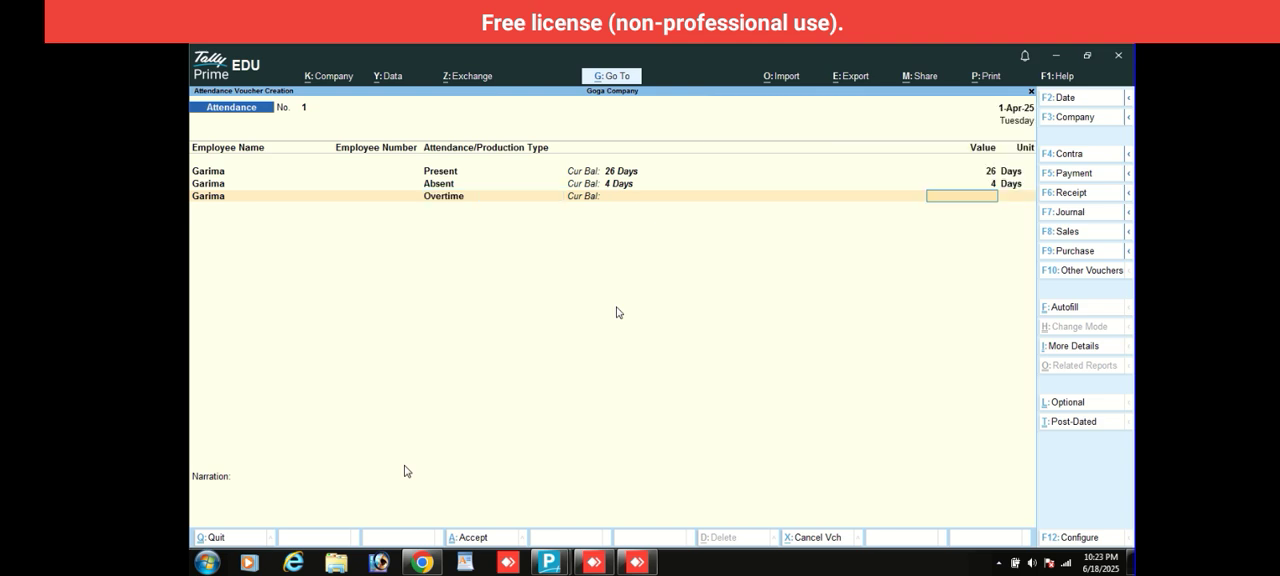
pyautogui.write('5')
pyautogui.press('Return')
pyautogui.press('Return')
pyautogui.press('Return')
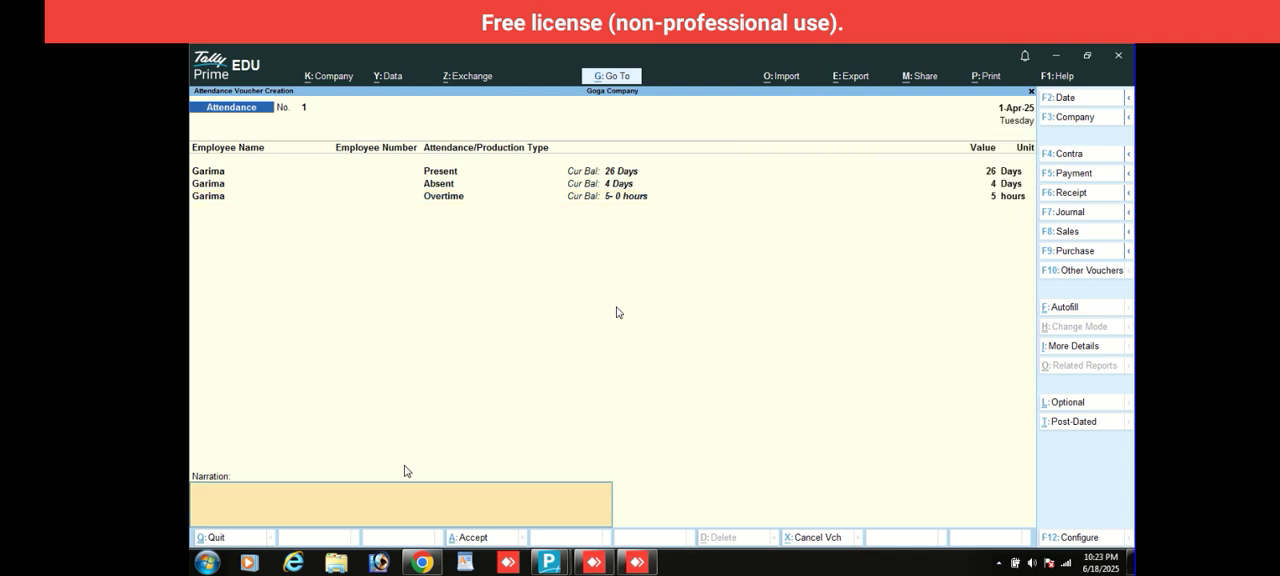
pyautogui.press('Return')
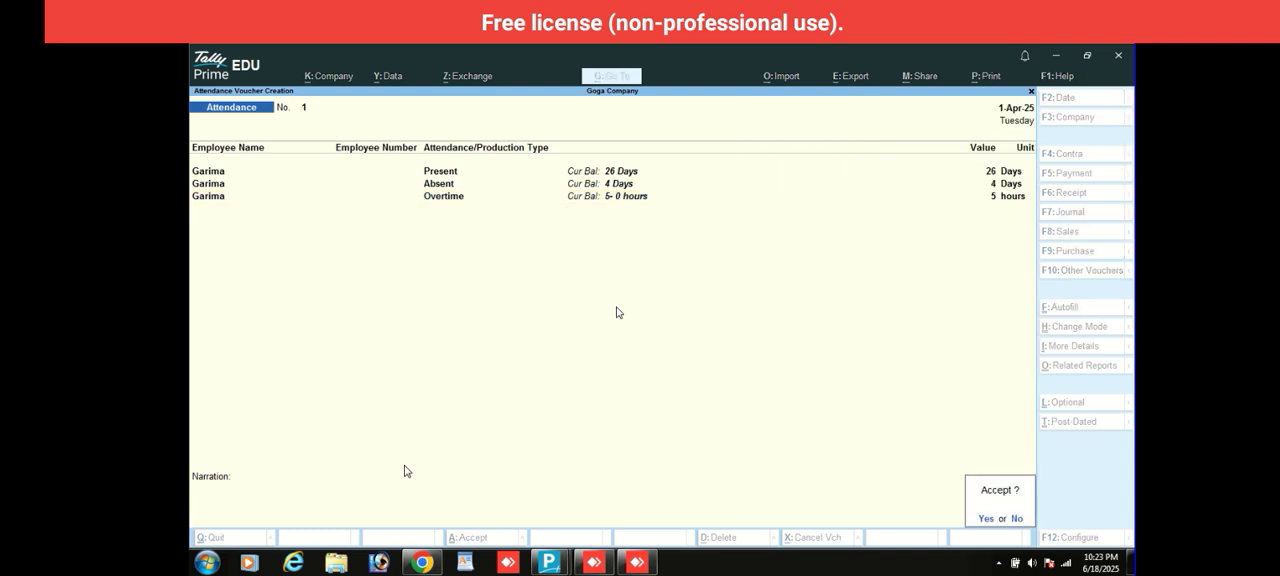
pyautogui.press('Return')
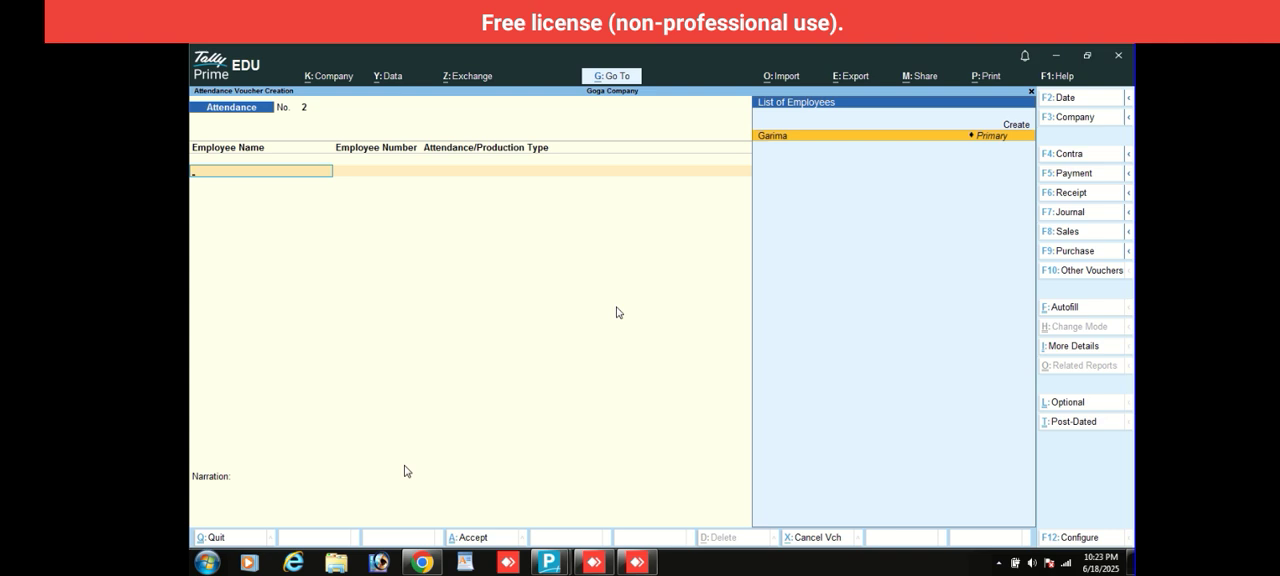
# - Switch the voucher type from Attendance to Payroll
pyautogui.press('F10')
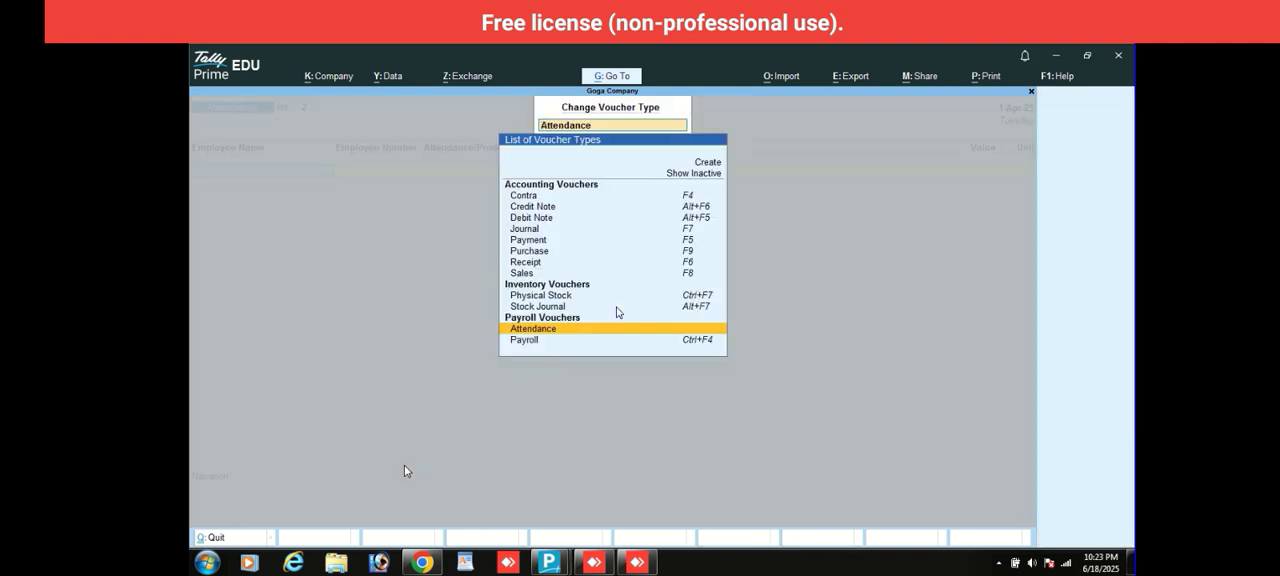
pyautogui.press('Down')
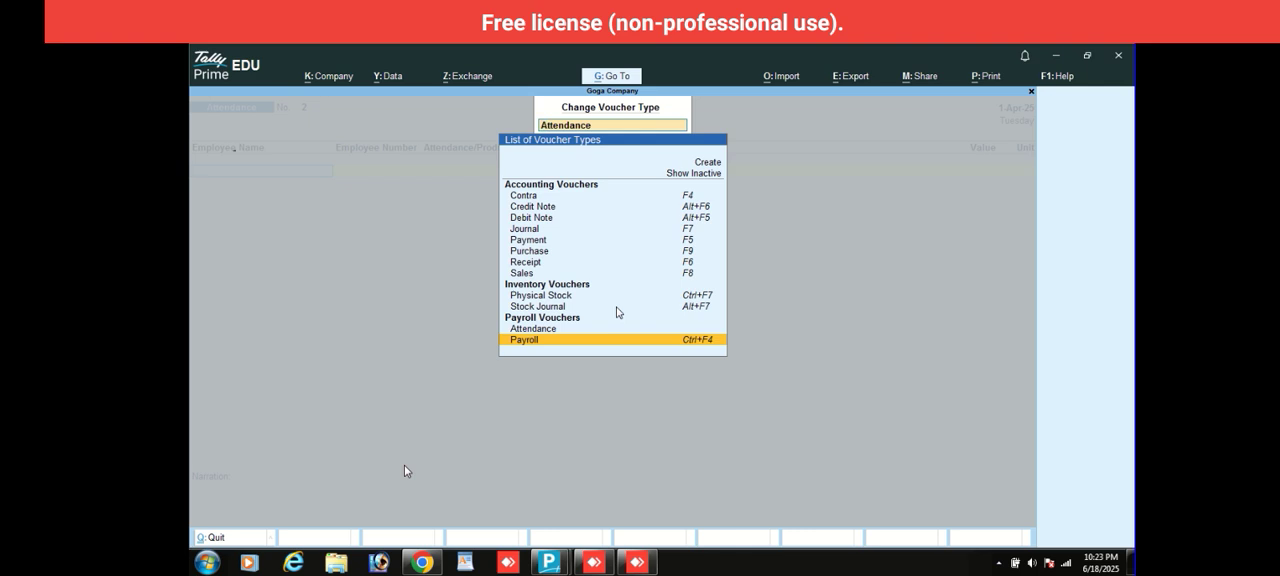
pyautogui.press('Return')
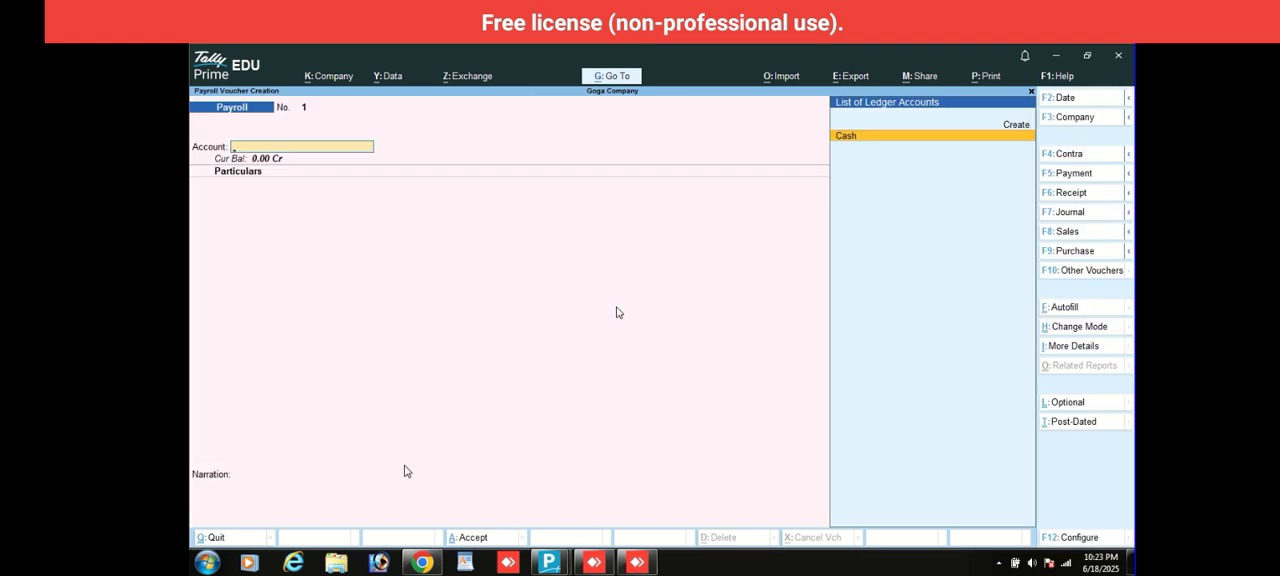
pyautogui.press('ctrl')
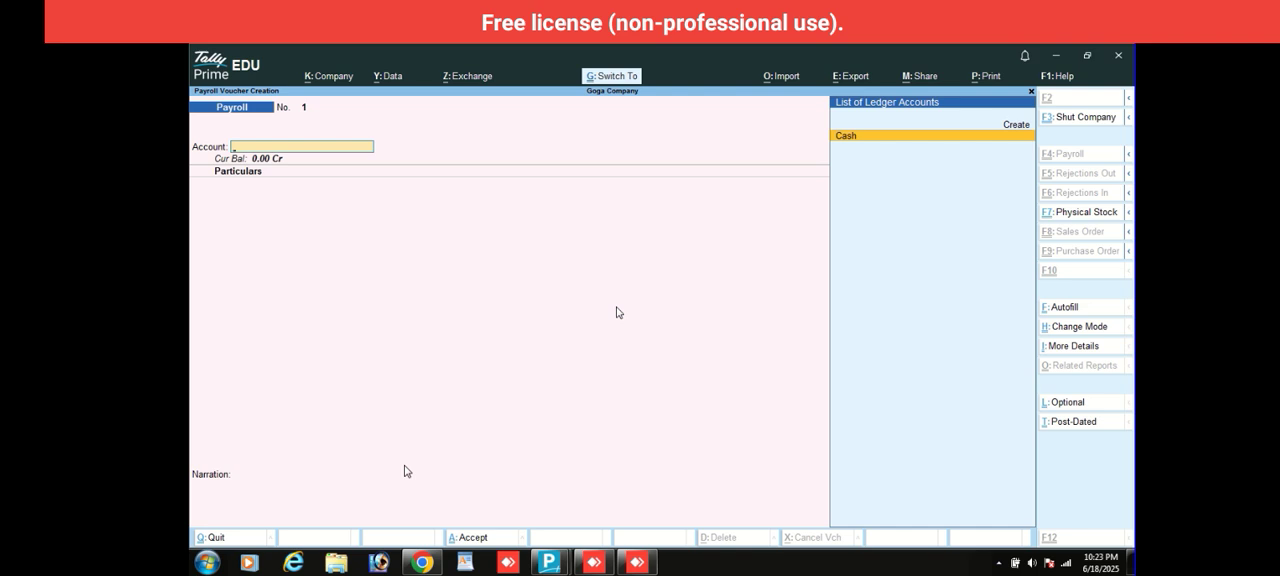
pyautogui.hotkey('ctrl', 'h')
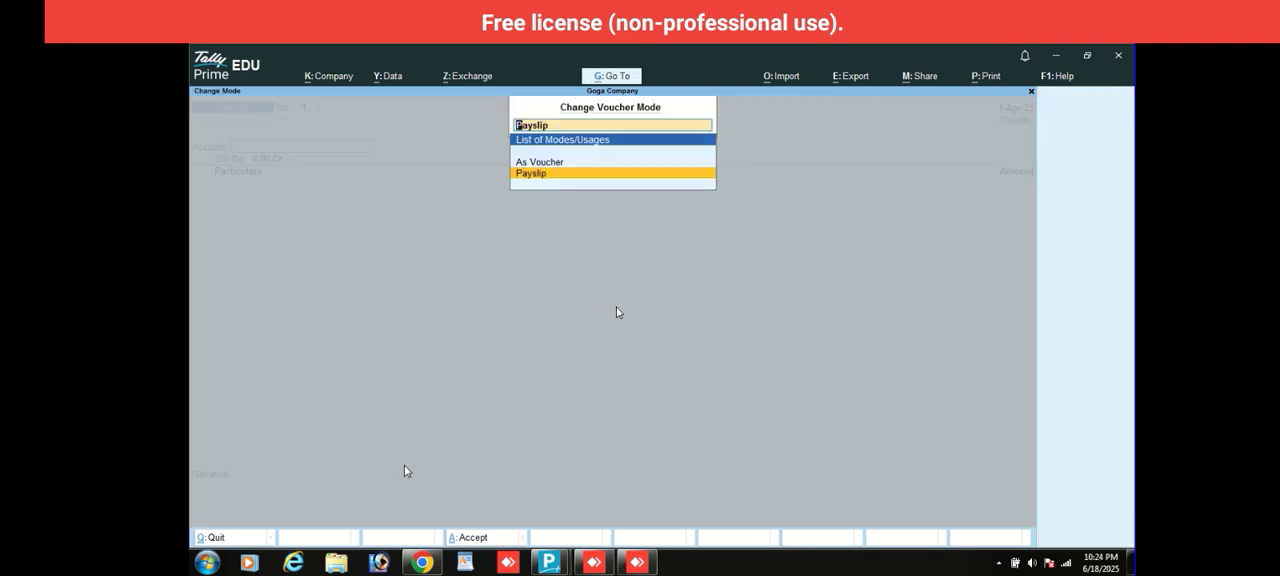
pyautogui.press('Escape')
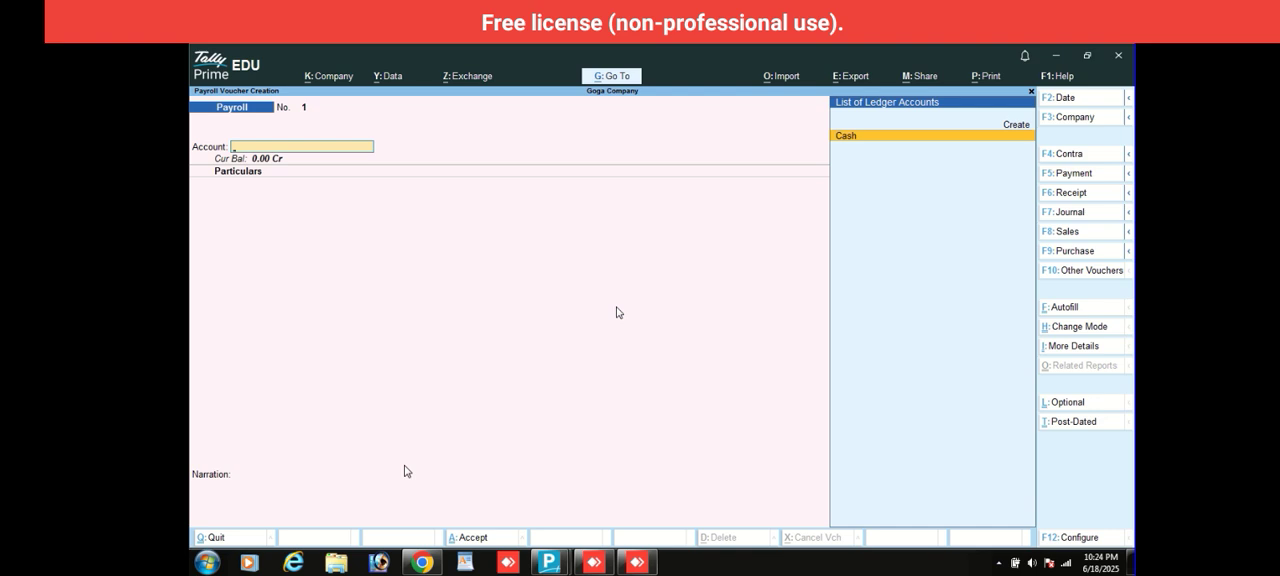
# - Start a Payroll Autofill for the Salary process with the period from 1-4-2025 to 1-4-2025
pyautogui.press('ctrl')
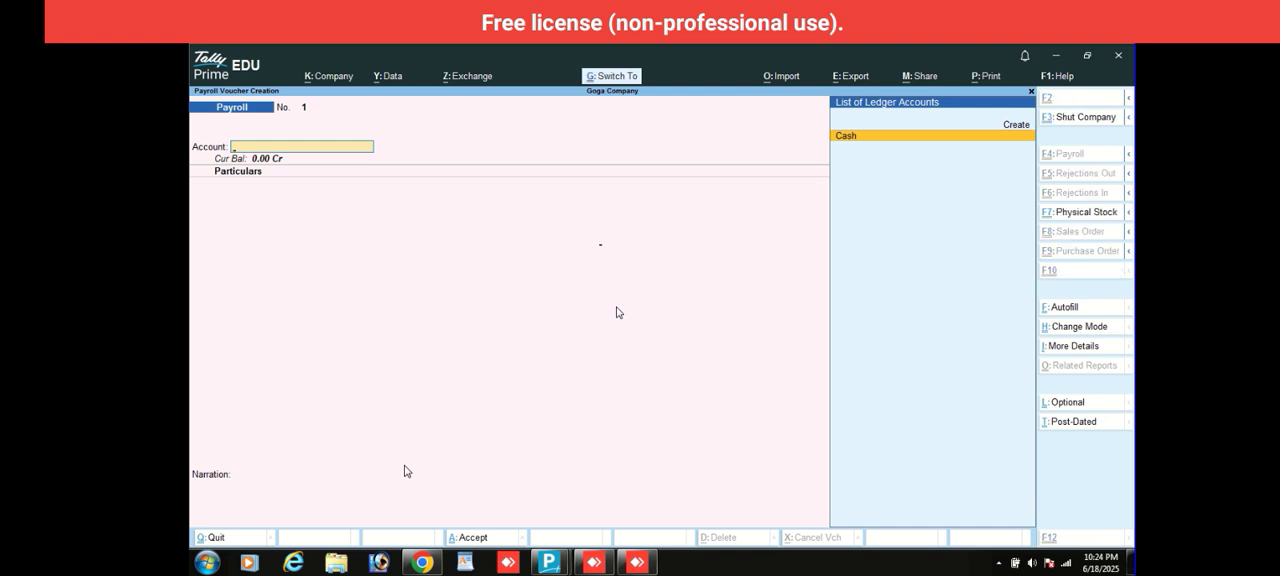
pyautogui.hotkey('ctrl', 'f')
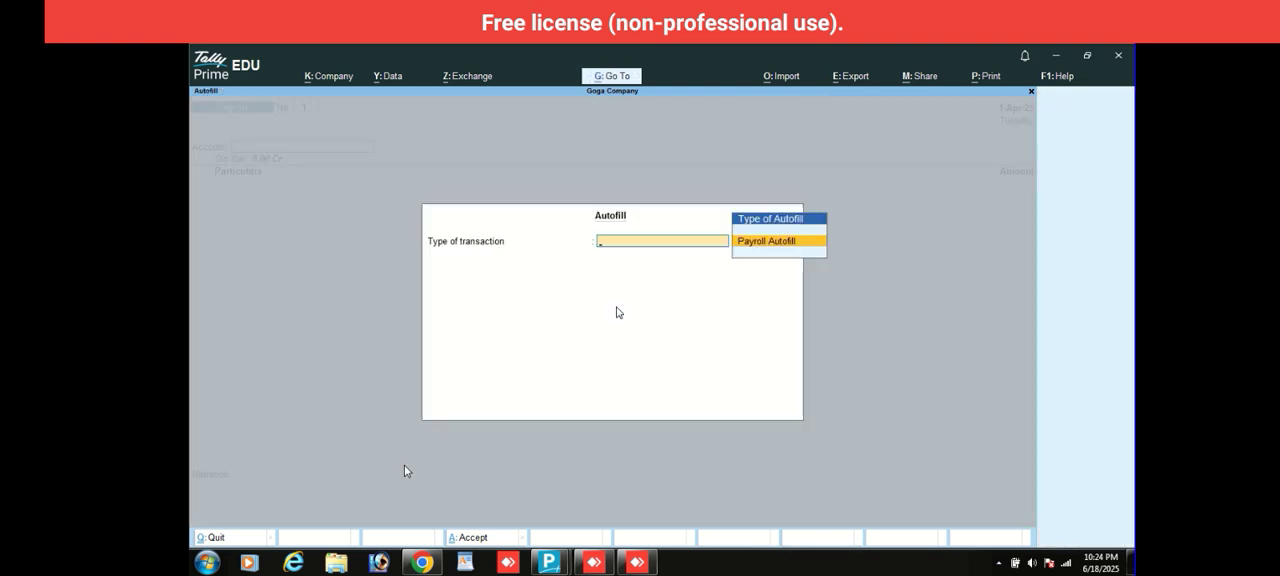
pyautogui.press('Return')
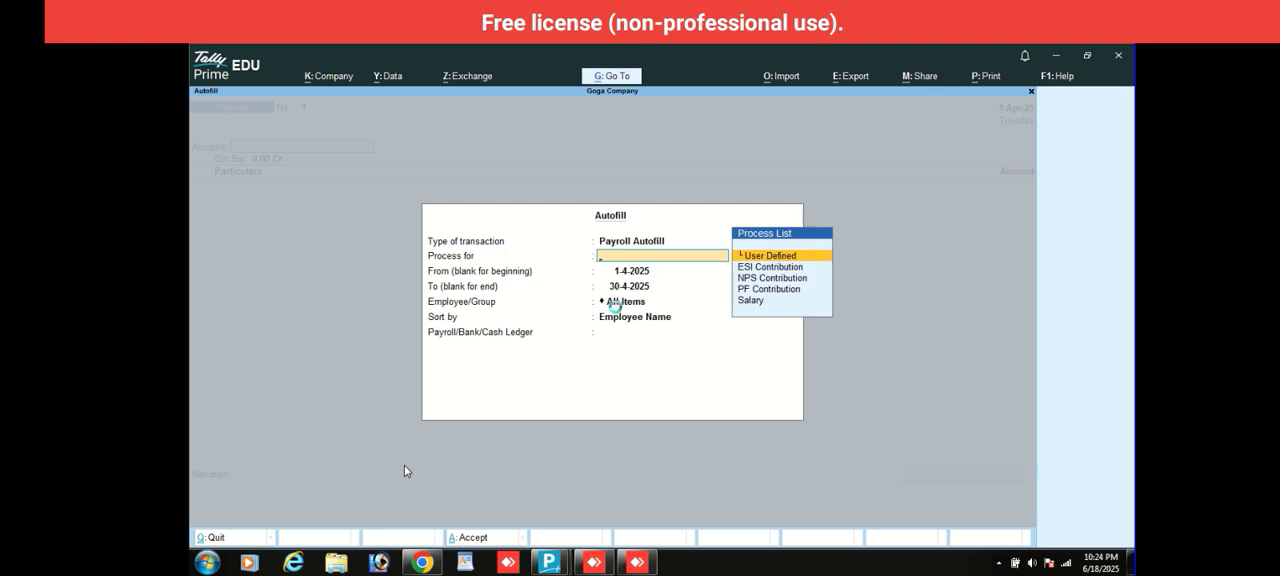
pyautogui.press('Down')
pyautogui.press('Down')
pyautogui.press('Down')
pyautogui.press('Down')
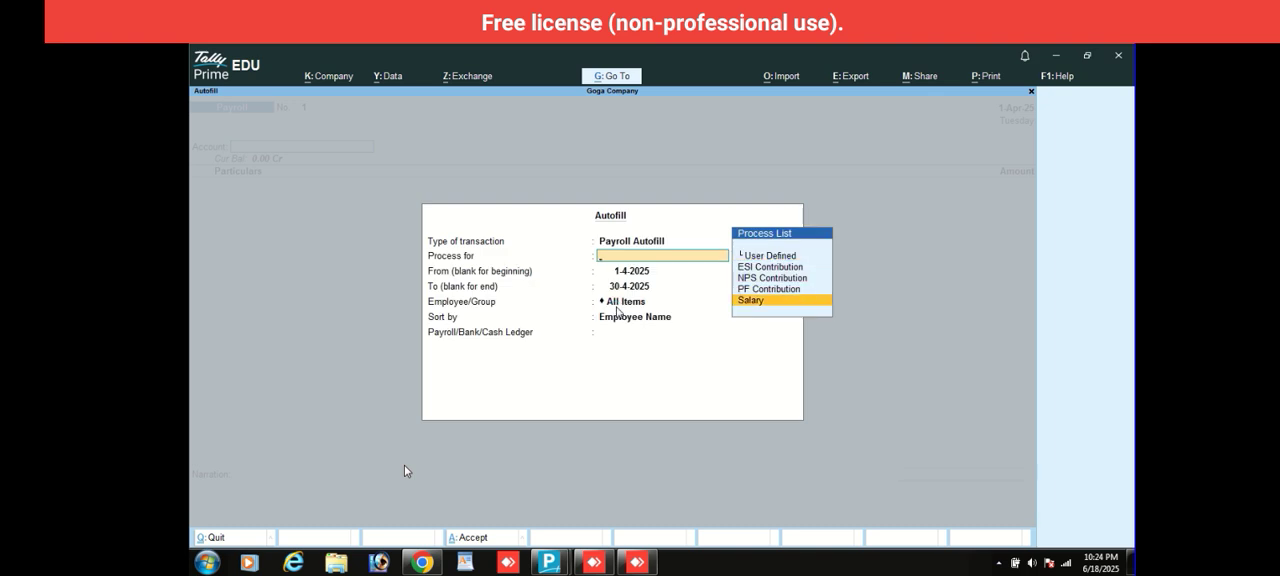
pyautogui.press('Return')
pyautogui.press('Return')
pyautogui.write('1')
# - Autofill the salary for the individual employee, sorted by Employee Number Only with the Cash ledger, and save the payroll voucher
pyautogui.press('Return')
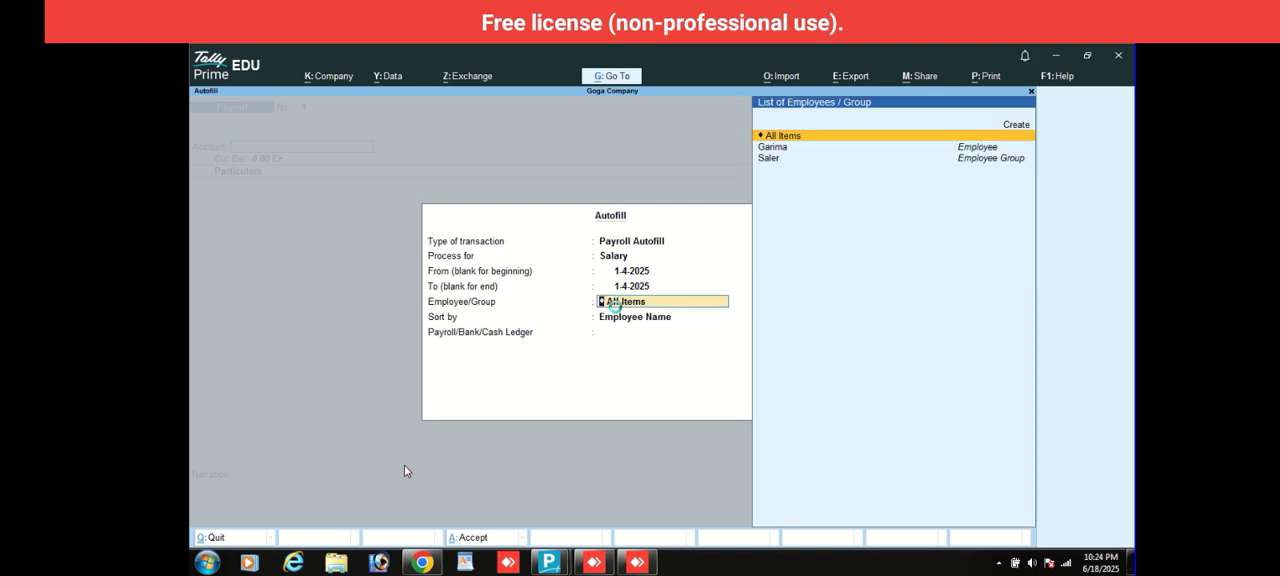
pyautogui.press('Down')
pyautogui.press('Return')
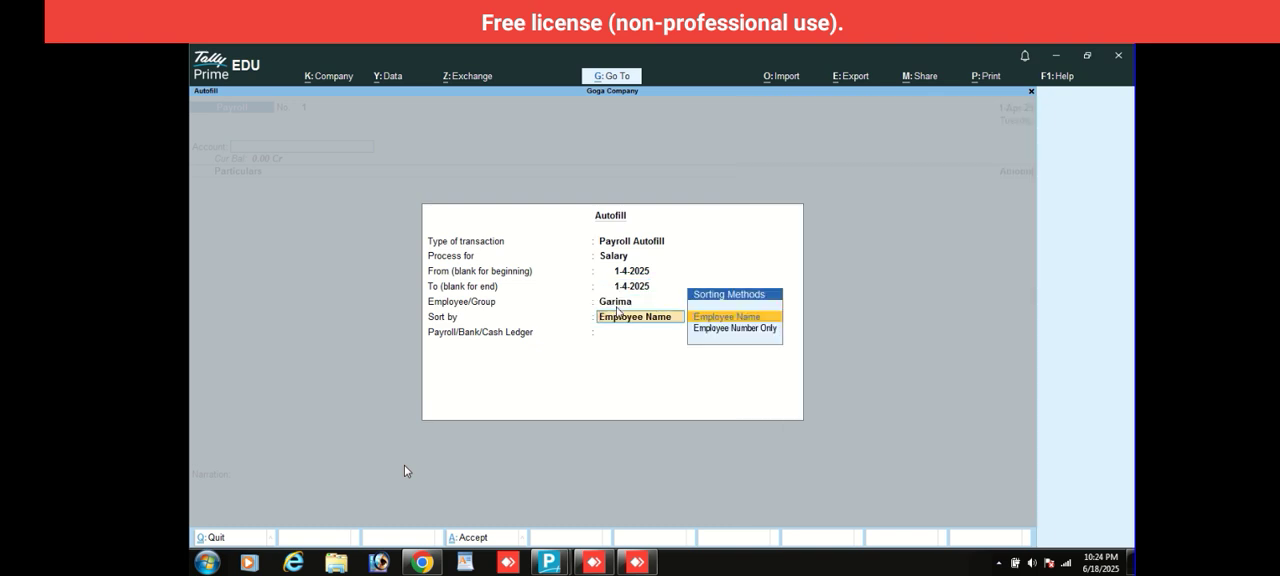
pyautogui.press('Down')
pyautogui.press('Return')
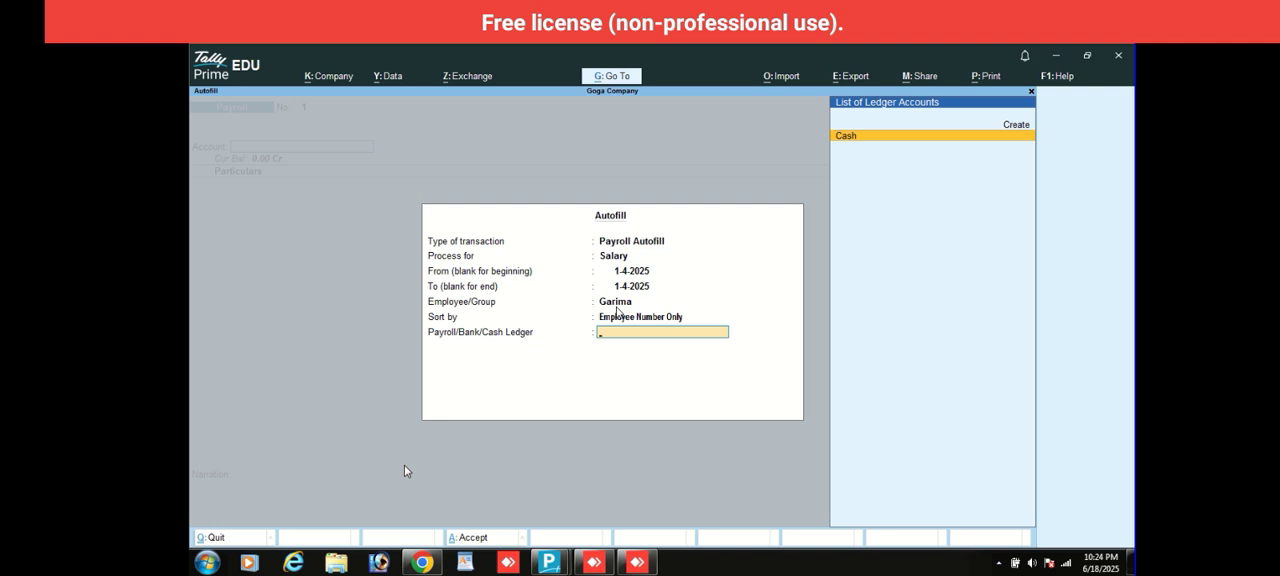
pyautogui.press('Return')
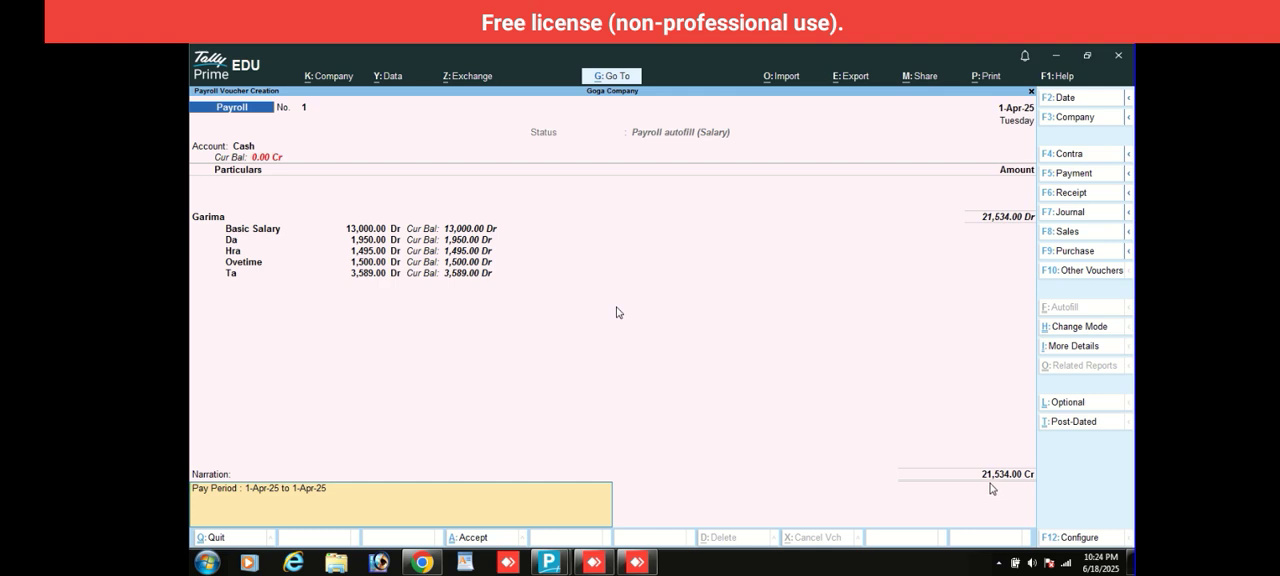
pyautogui.press('Return')
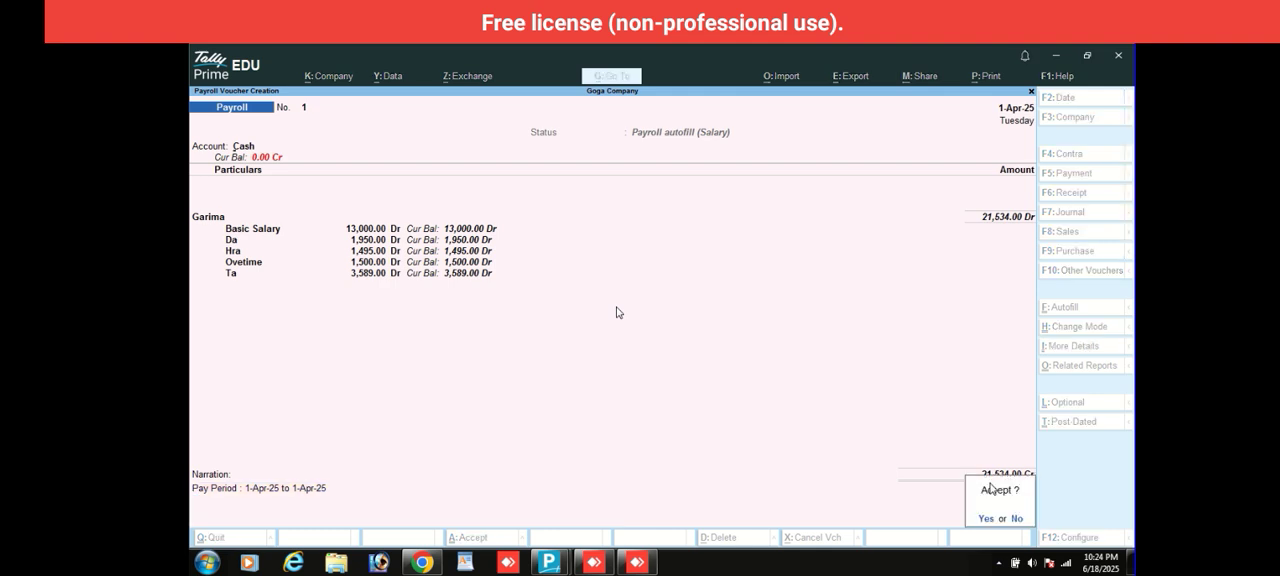
pyautogui.press('Return')
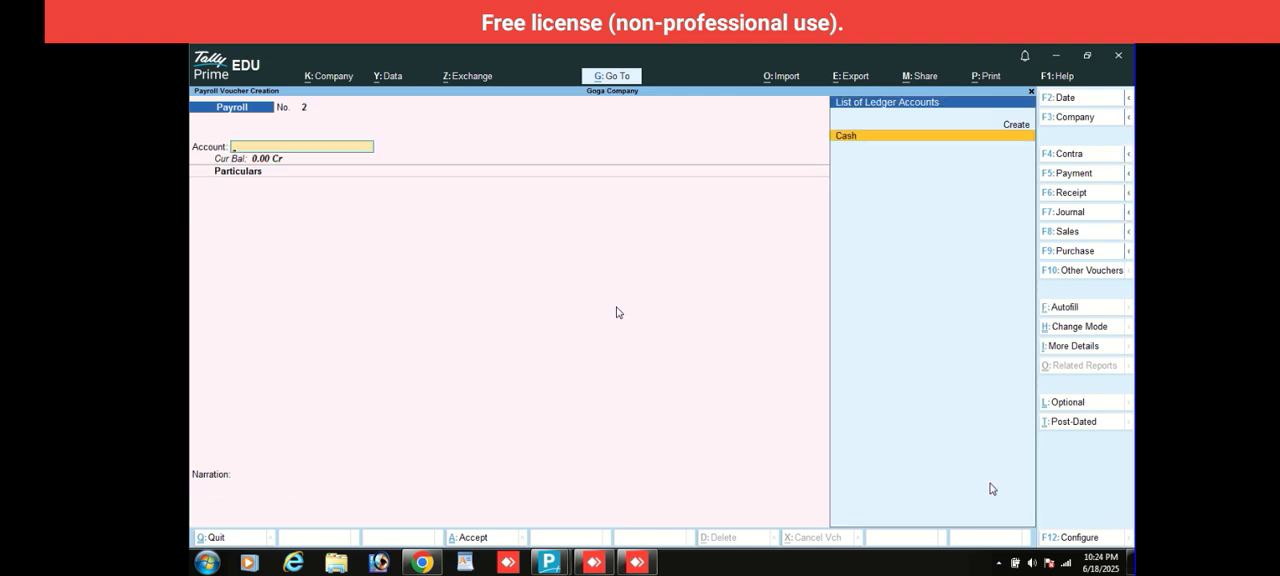